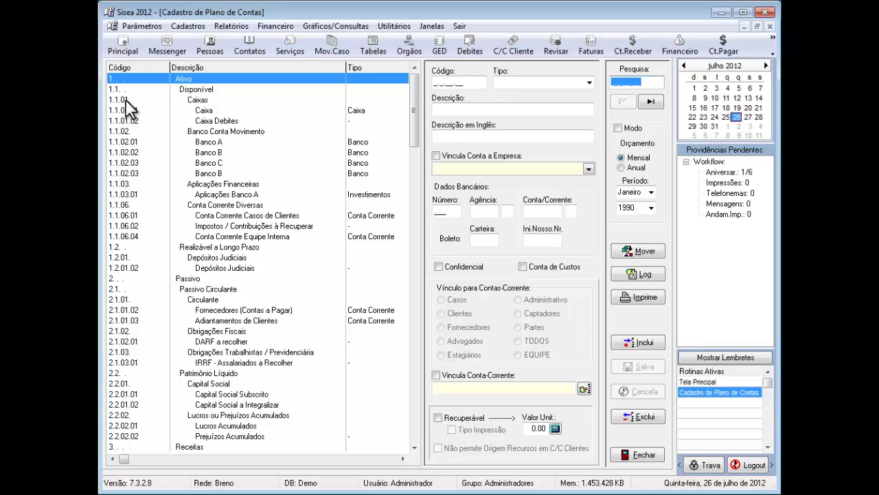
Examine the records of the Caixa, Ativo and Banco A accounts in the chart of accounts
click(132, 111)
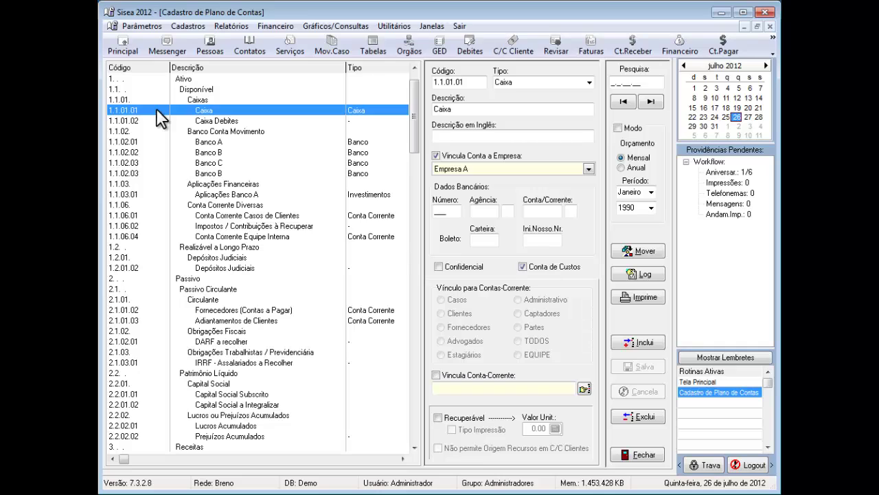
click(127, 87)
click(124, 81)
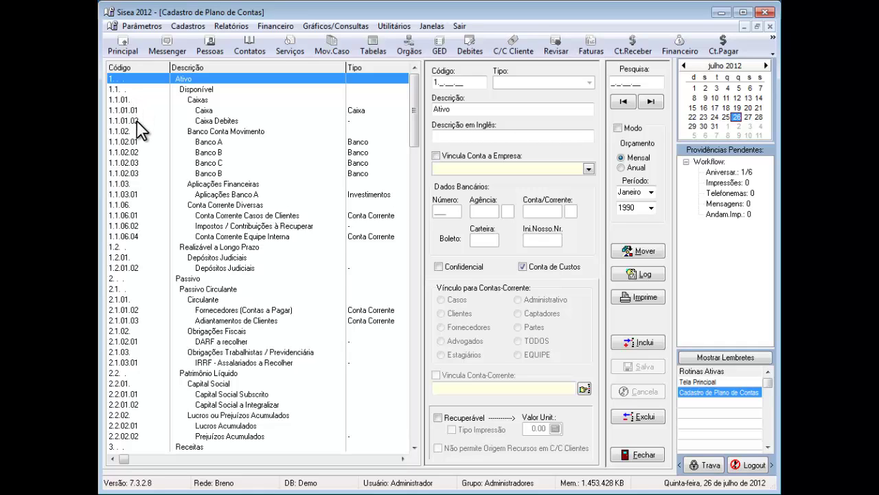
click(134, 141)
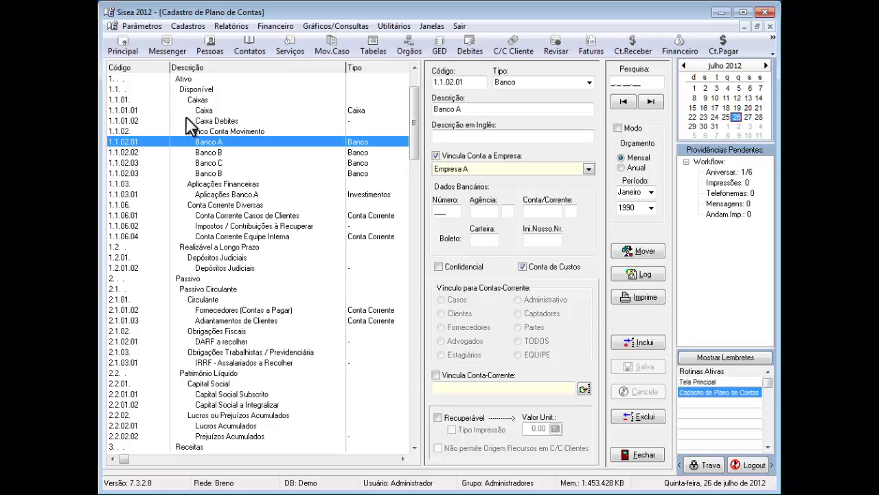
Examine the chart-of-accounts mask under Definição de Contas in the system parameters, and close them without saving
click(131, 26)
click(165, 127)
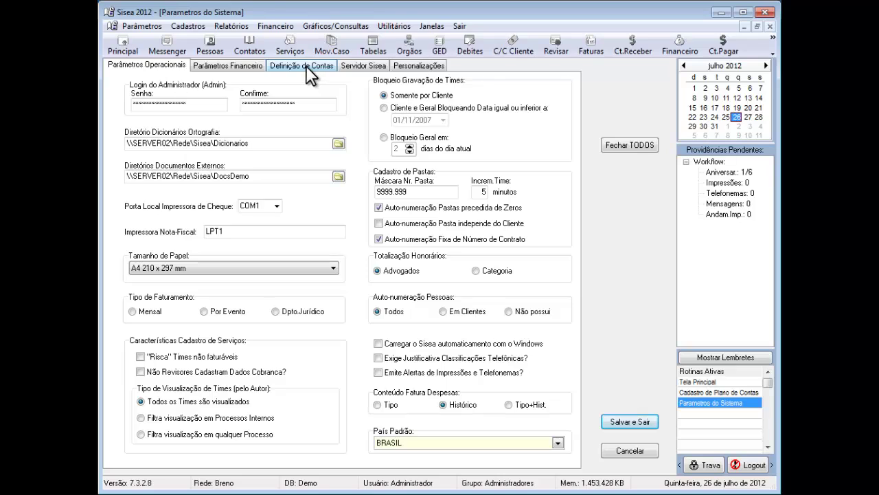
click(307, 69)
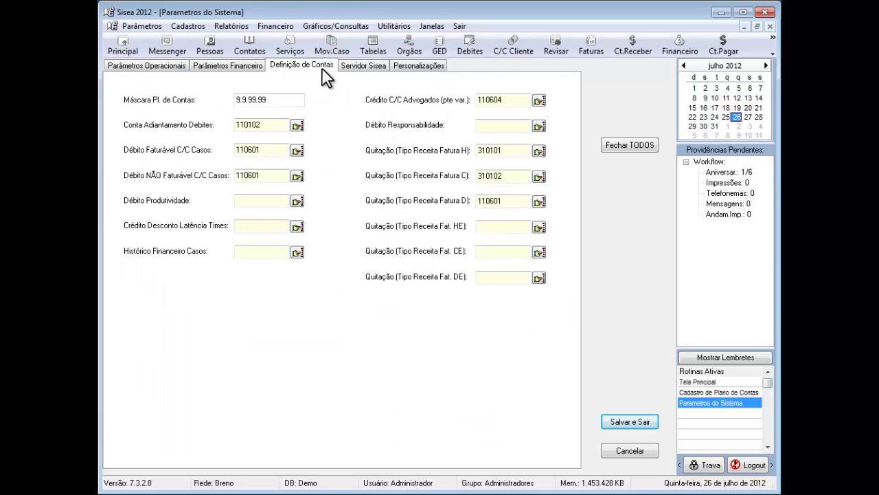
double_click(281, 97)
click(298, 100)
click(270, 100)
click(628, 447)
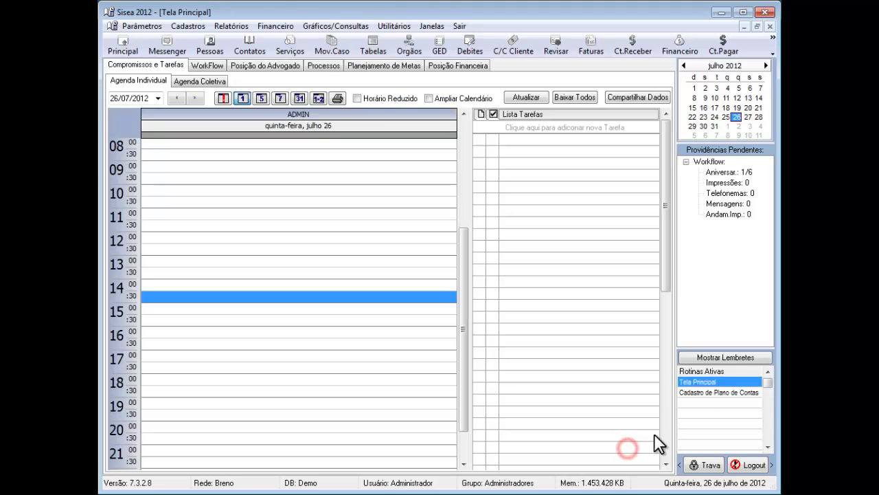
Return to the chart of accounts and compare the Banco B and Banco A account records
click(709, 394)
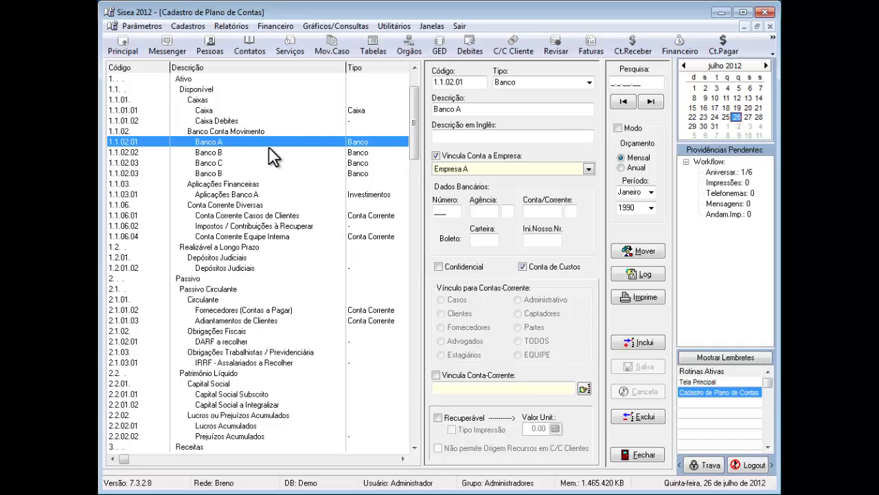
click(210, 153)
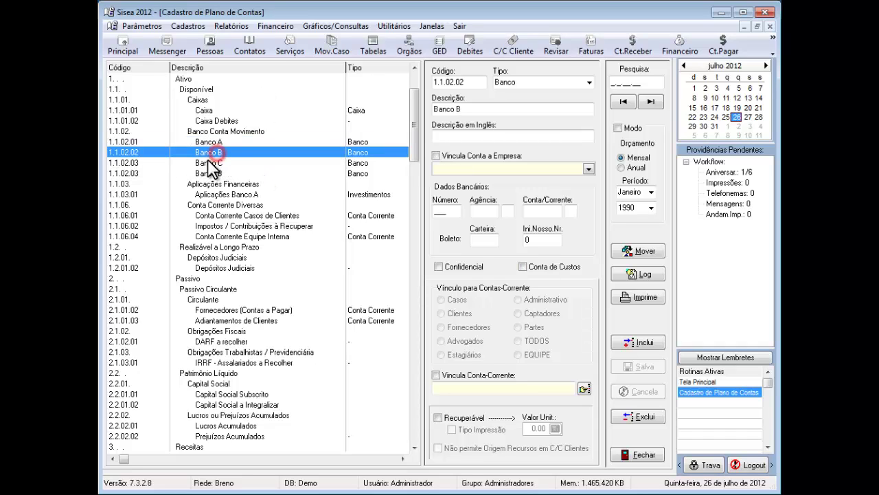
click(207, 142)
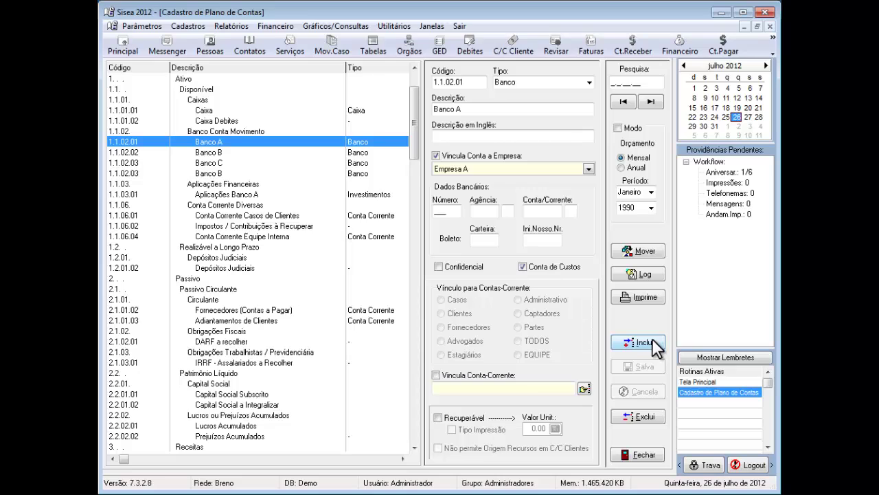
Try to edit the description of account 1.1.02.02, Banco B, and cancel the alteration
click(213, 152)
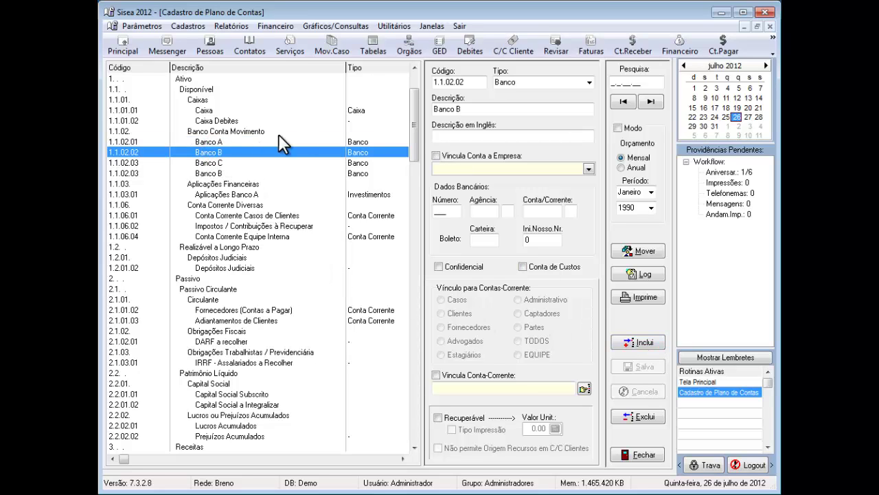
click(463, 109)
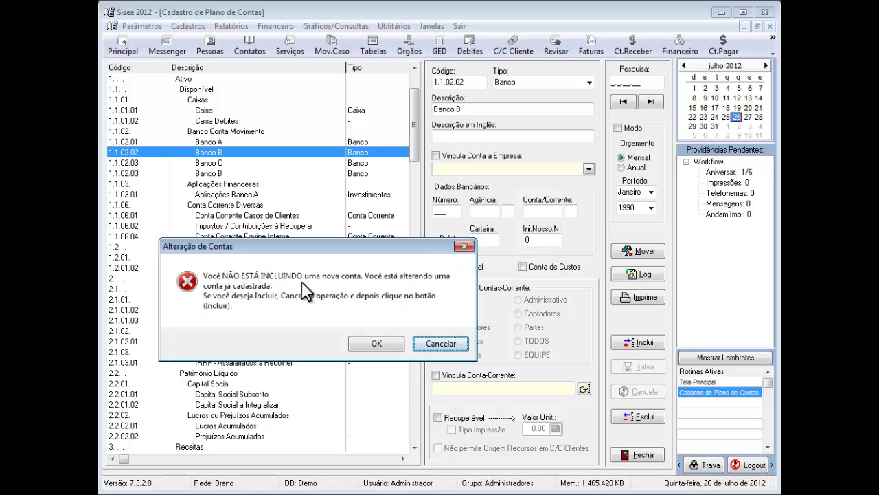
click(449, 344)
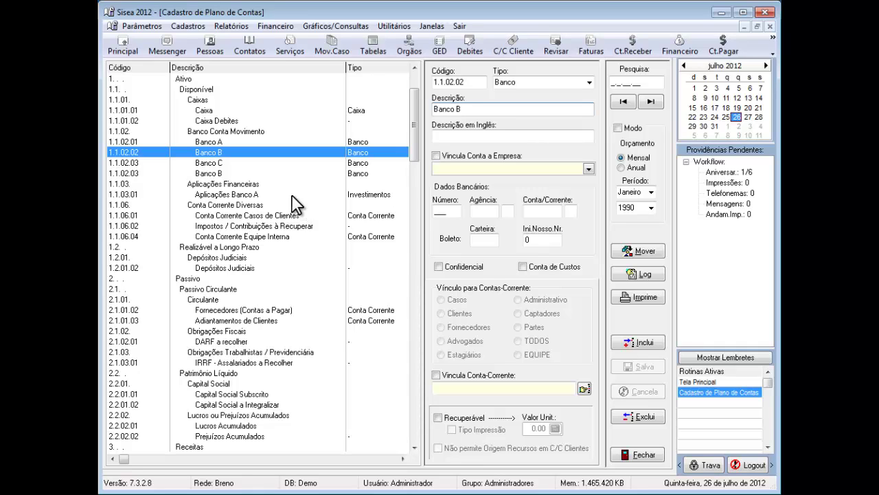
Examine the Banco C, Banco A and Caixa accounts, and finish on account 1.1.02.01
click(206, 164)
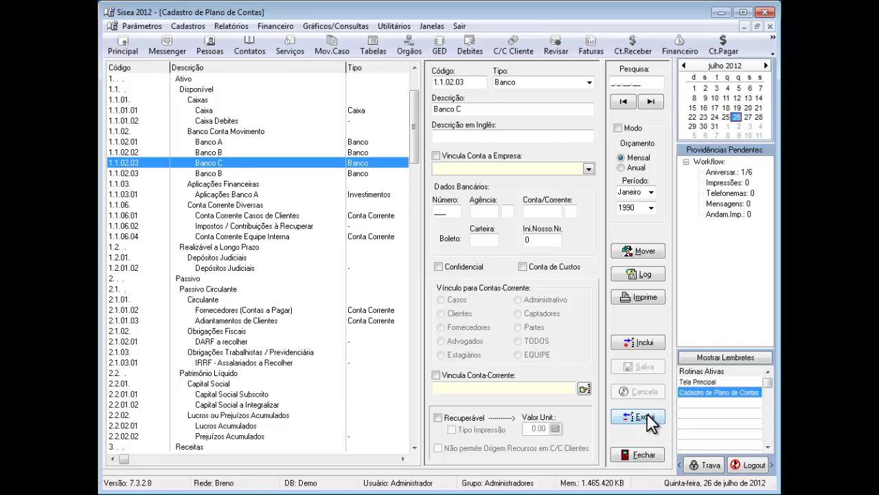
click(217, 141)
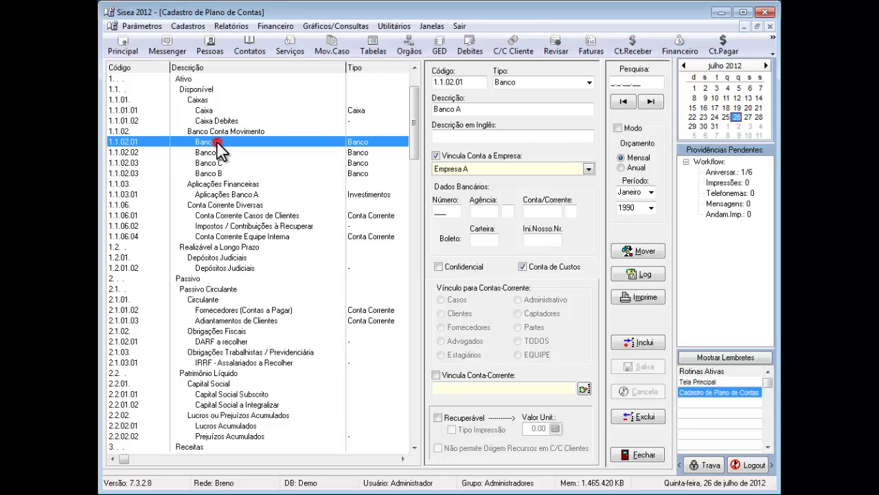
click(200, 110)
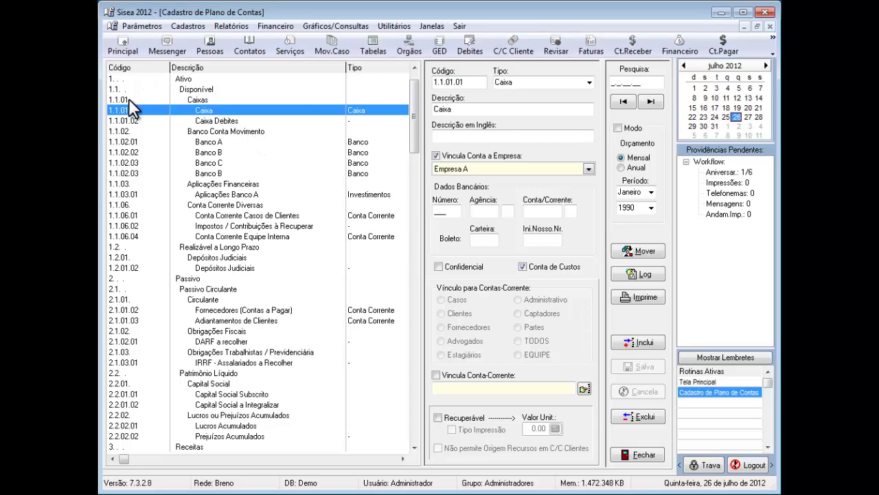
click(135, 142)
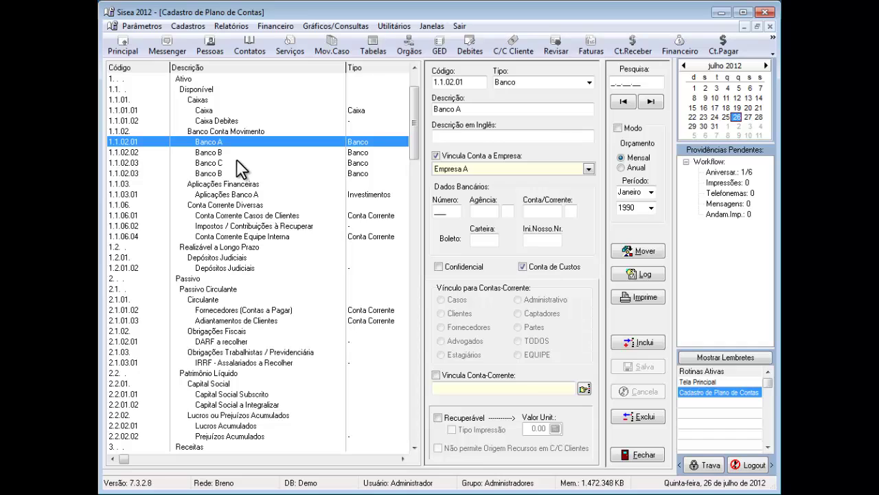
Examine the description fields and the available account types for the Banco A account
click(456, 134)
click(500, 110)
click(592, 82)
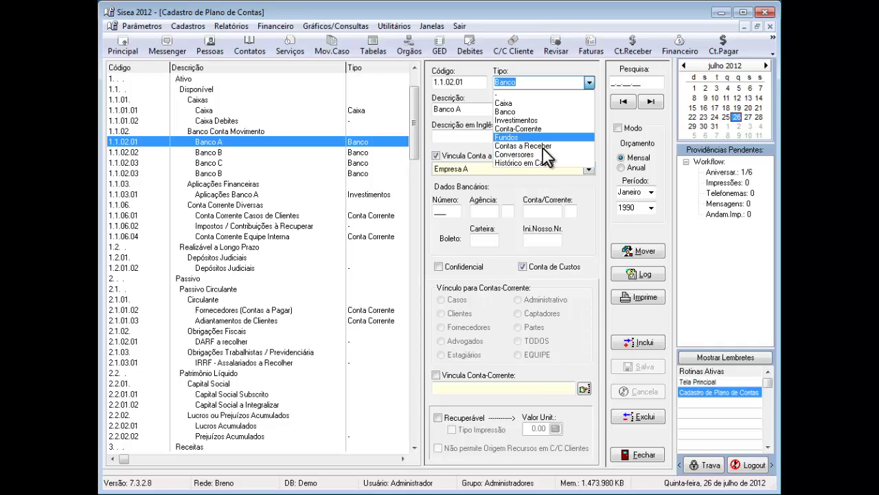
click(599, 122)
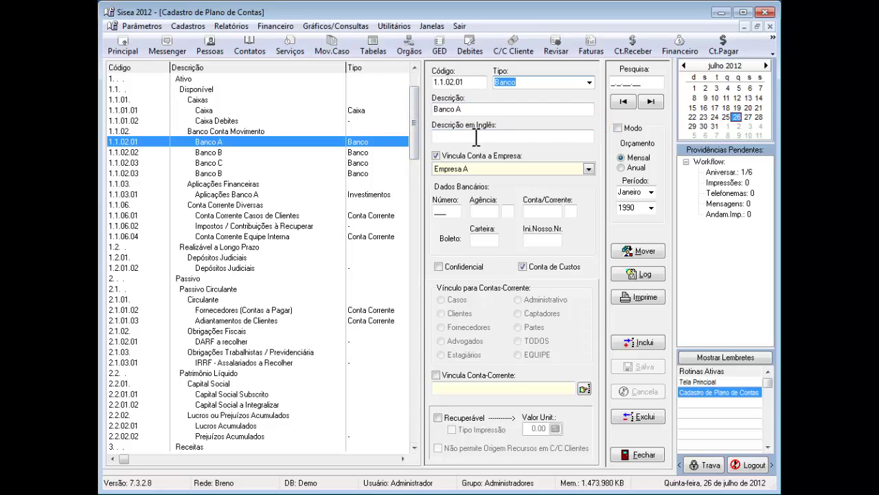
click(473, 106)
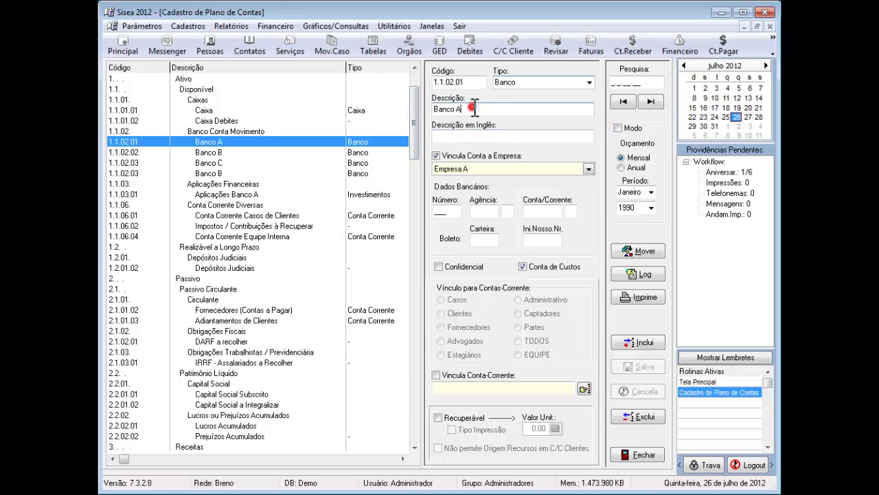
click(502, 138)
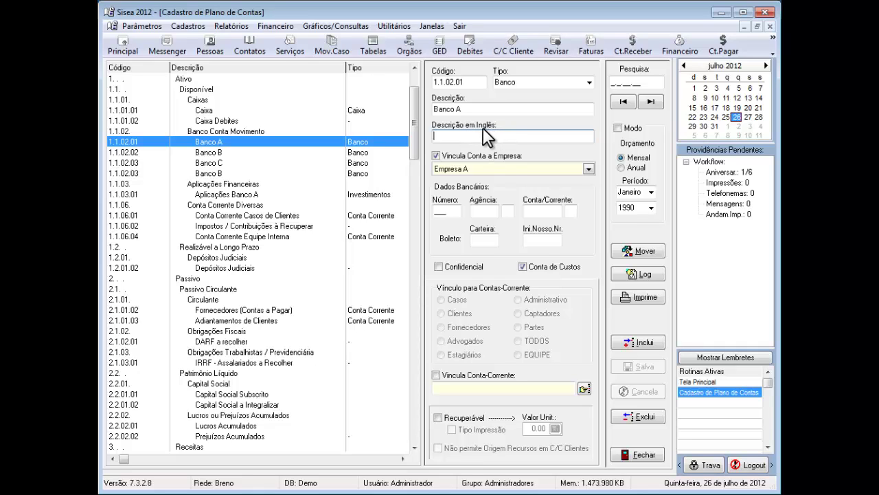
Try linking the Banco A account to Empresa B and Empresa A, and clear the company link
click(437, 156)
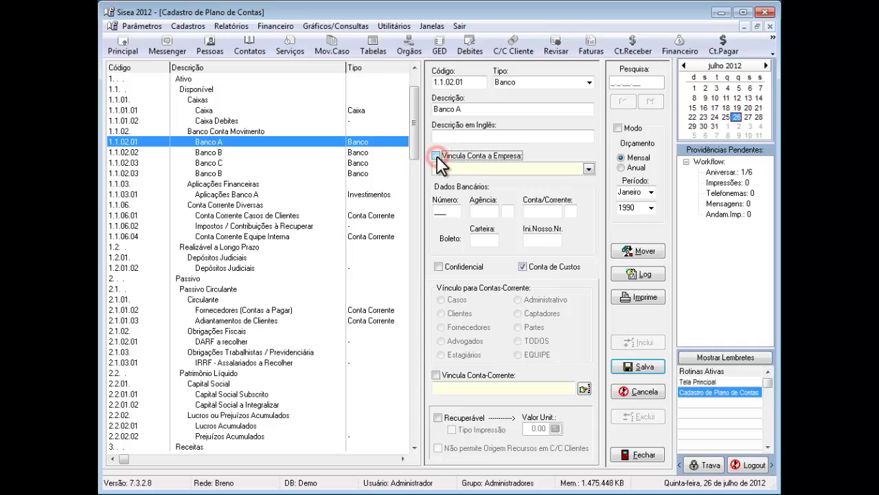
click(436, 155)
click(483, 169)
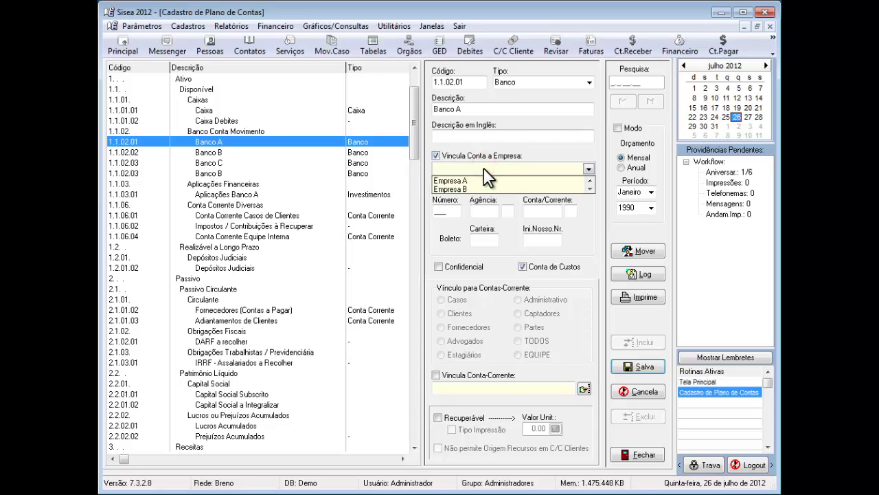
click(477, 187)
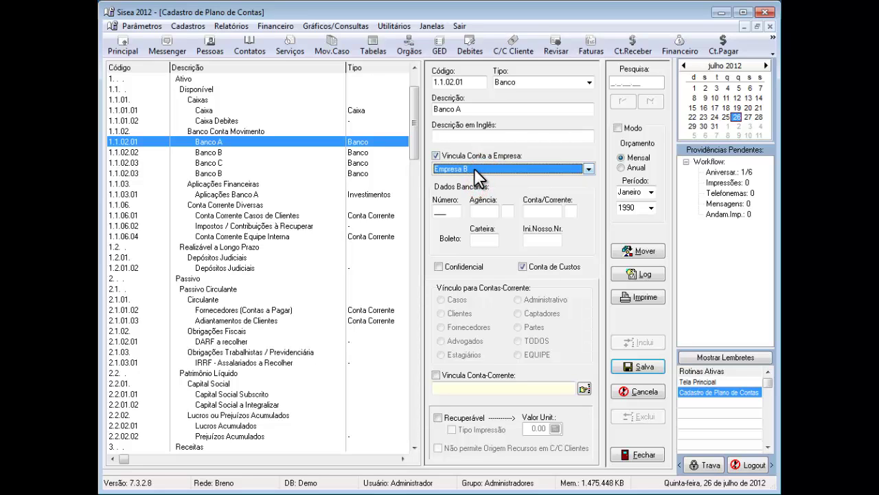
click(467, 169)
click(468, 180)
click(436, 156)
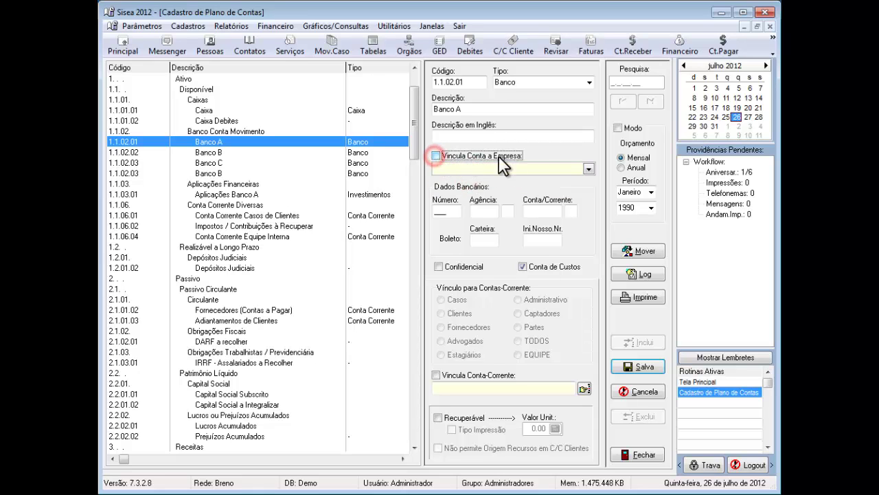
Re-enable the company link on the Banco A account and assign it to Empresa A
click(437, 155)
click(457, 169)
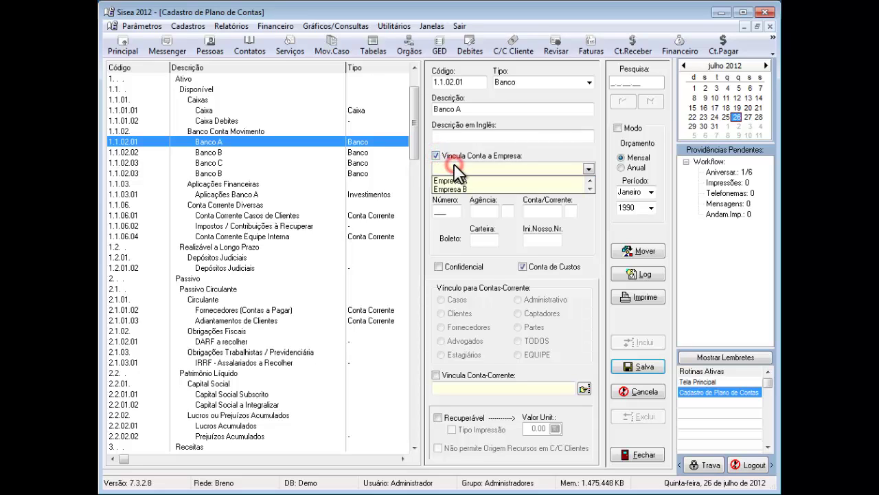
click(463, 178)
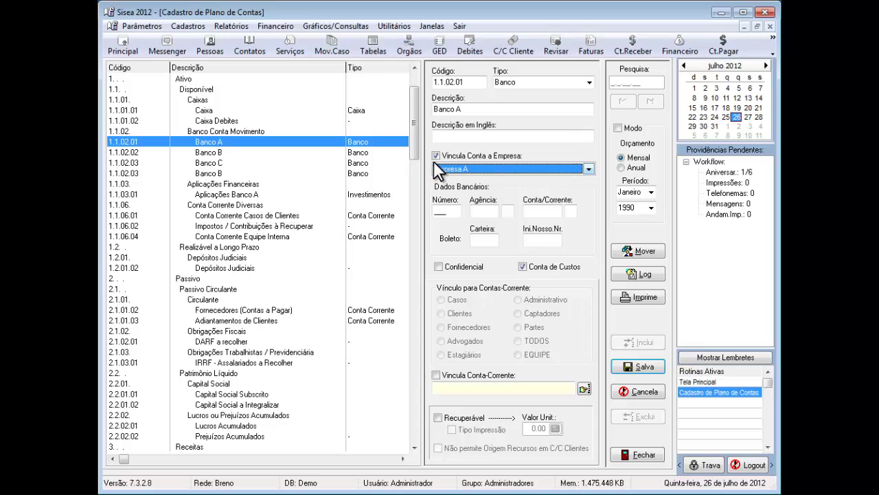
click(465, 167)
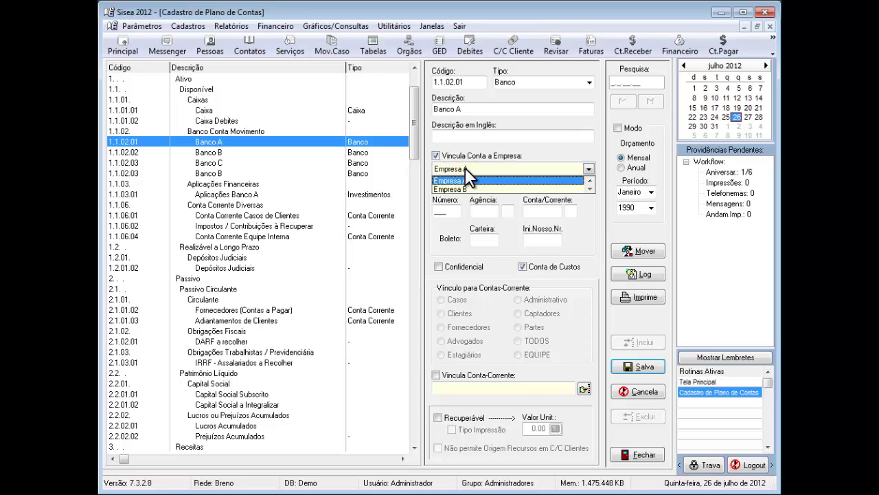
click(465, 168)
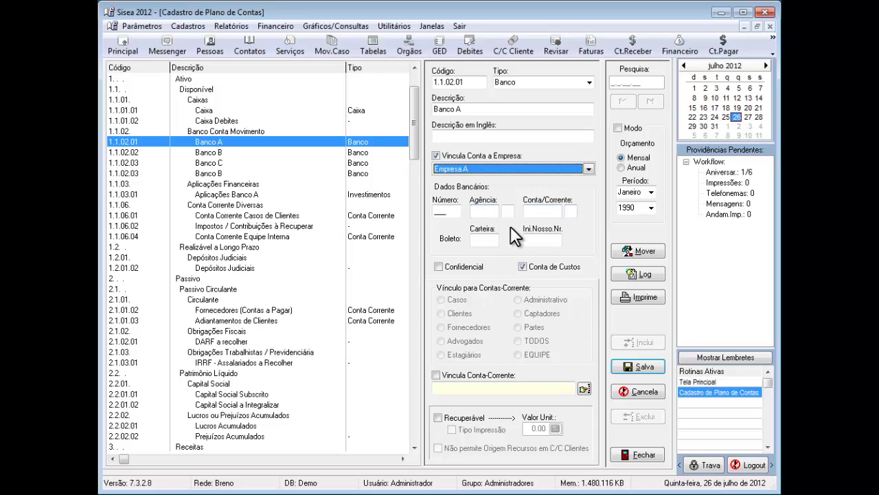
Try the Confidencial and Conta de Custos options on the Banco A account and restore their original settings
click(536, 239)
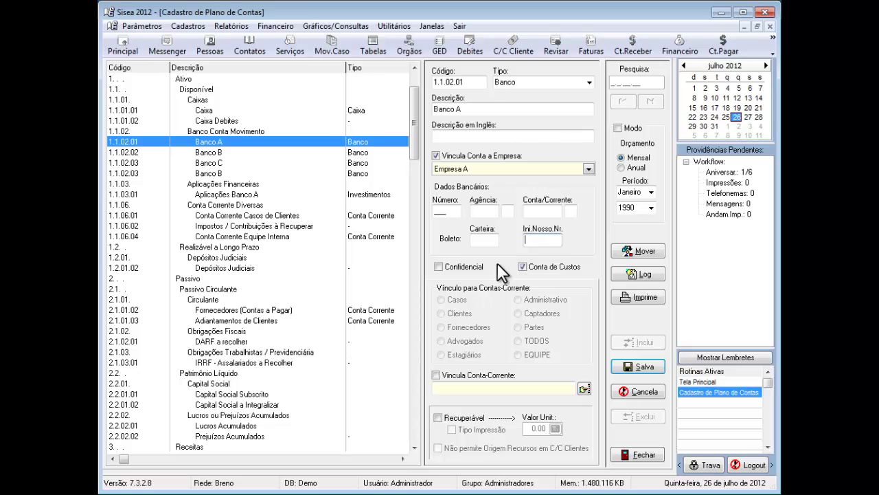
click(439, 267)
click(437, 265)
click(522, 266)
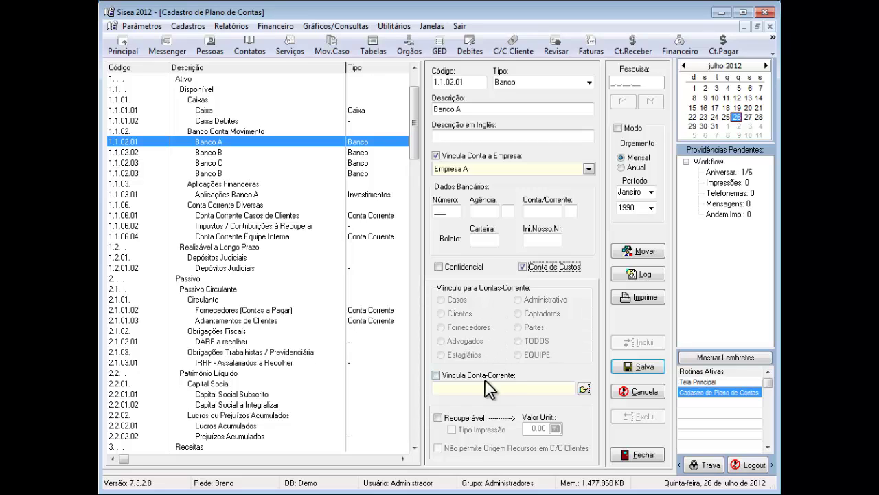
Try the Vincula Conta-Corrente option on the Banco A account, browsing the Fornecedores and Administrativo people, and turn the link off
click(437, 374)
click(436, 375)
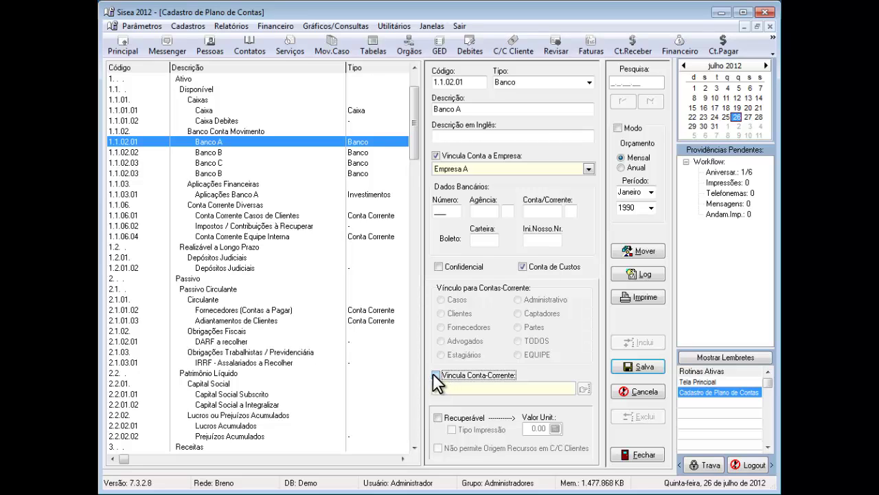
click(436, 374)
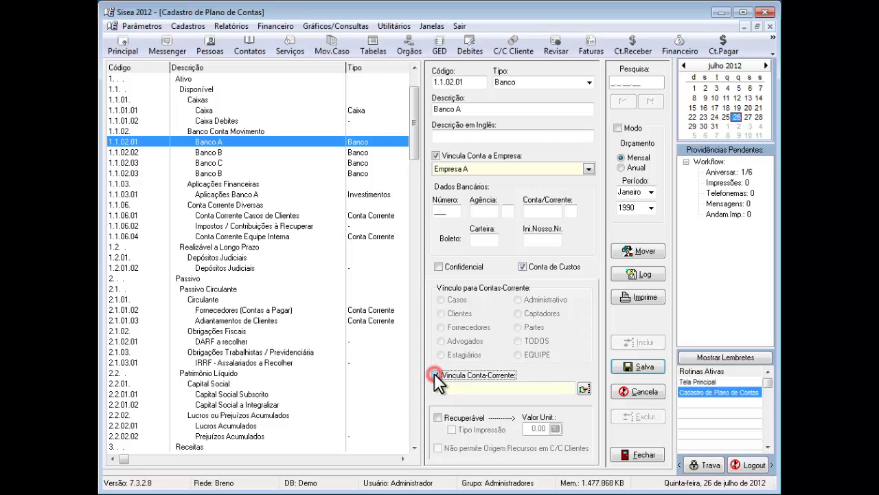
click(584, 389)
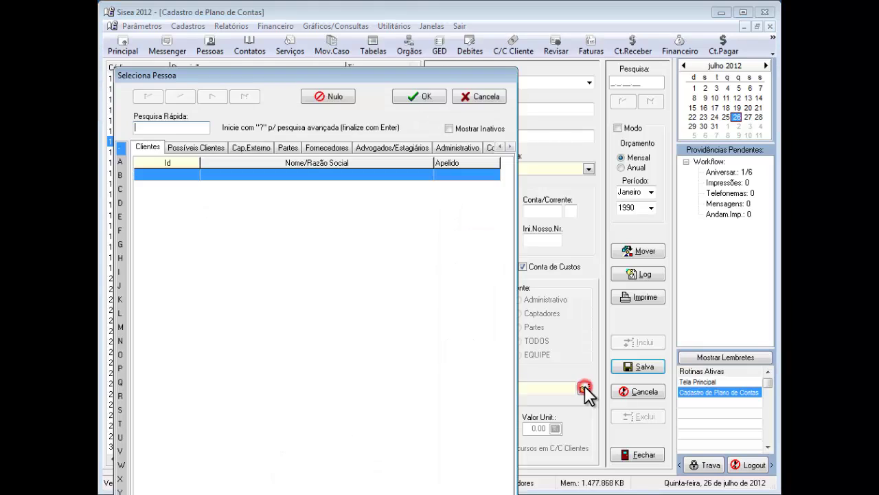
click(312, 141)
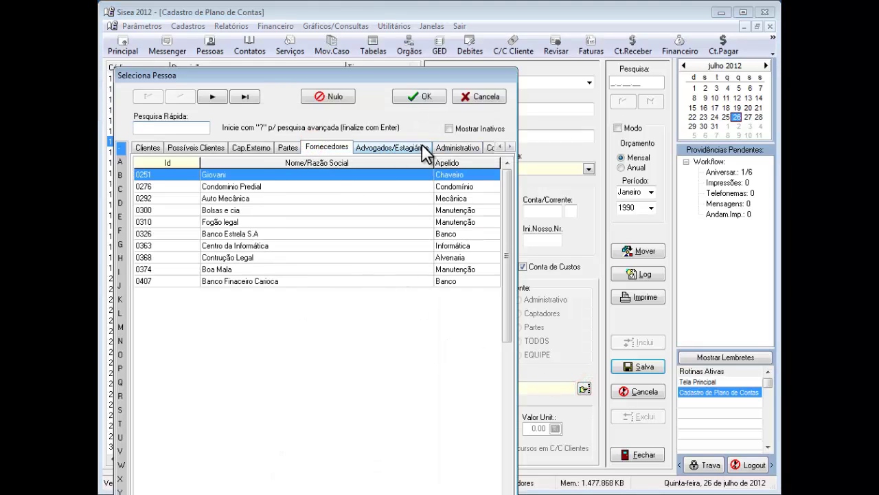
click(449, 149)
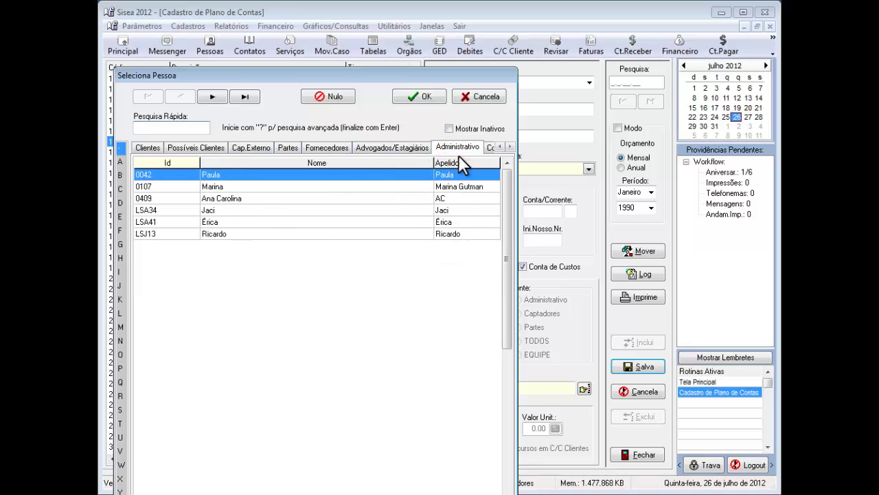
click(476, 97)
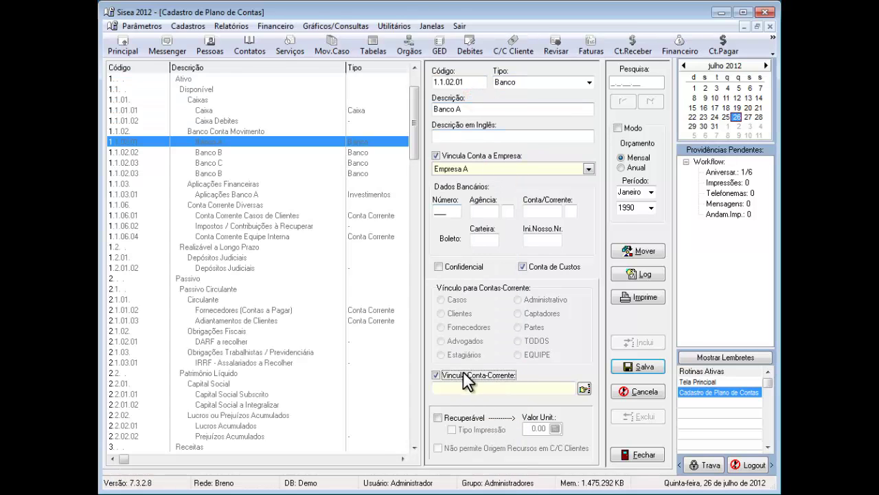
click(438, 375)
click(438, 373)
Enable Recuperável and Não permite Origem Recursos em C/C Clientes on the Banco A account, trying Tipo Impressão but leaving it off
click(437, 417)
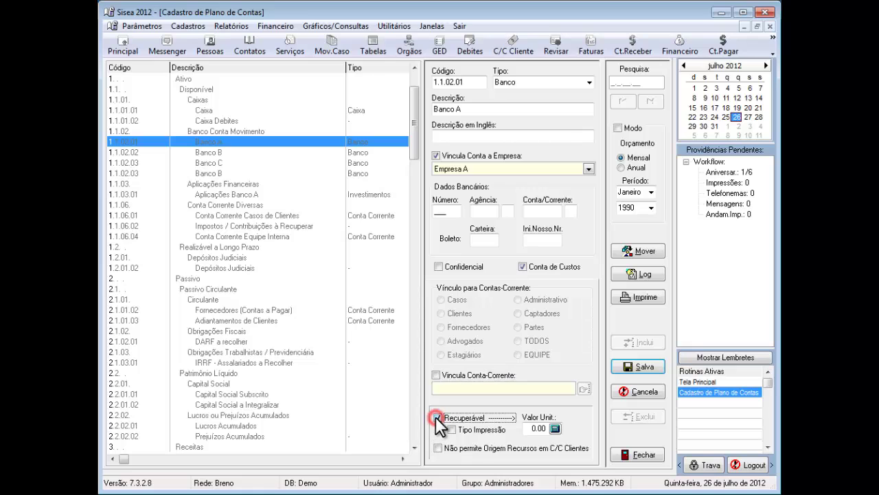
click(544, 429)
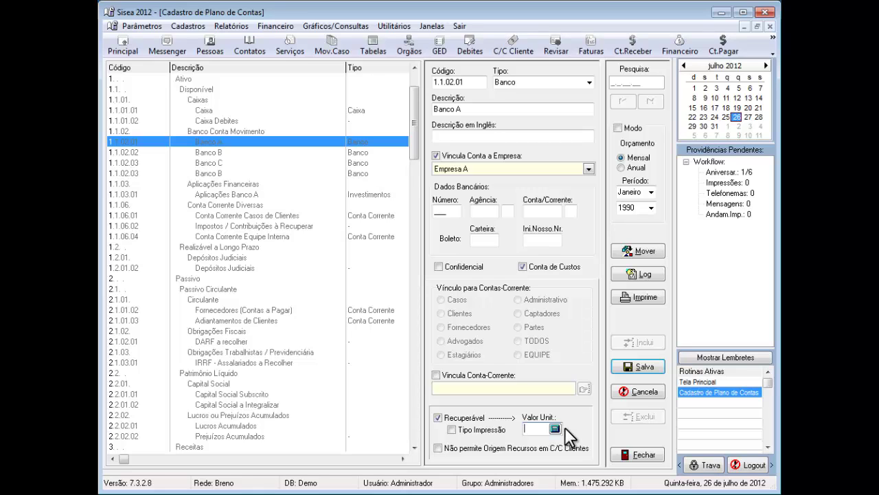
click(452, 428)
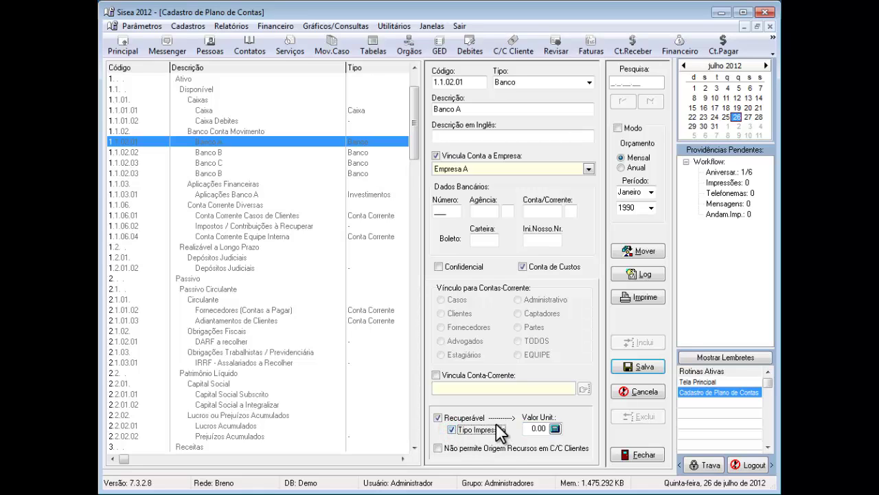
click(451, 429)
click(444, 446)
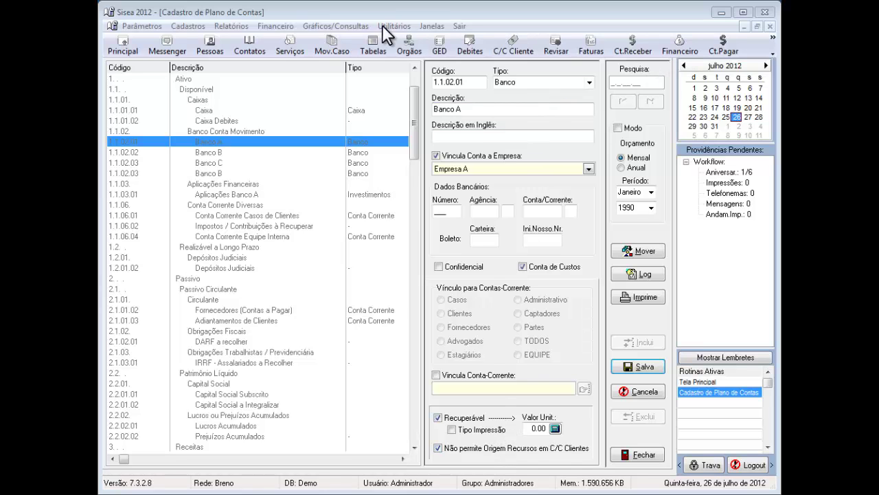
Open the Movimento Financeiro routine and view the reference date calendar without changing the date
click(262, 26)
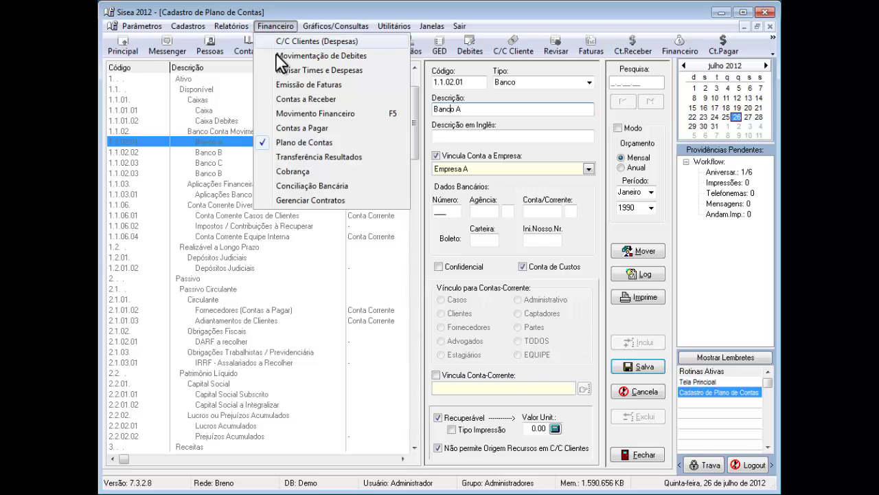
click(294, 113)
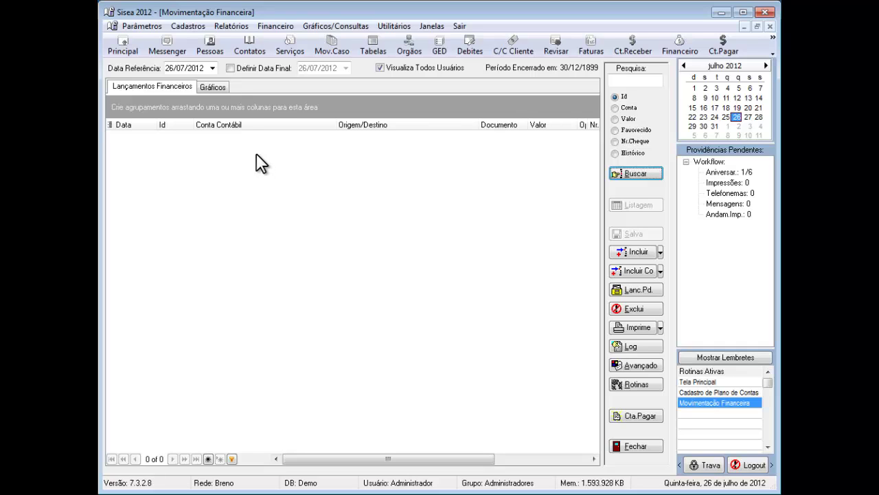
click(212, 68)
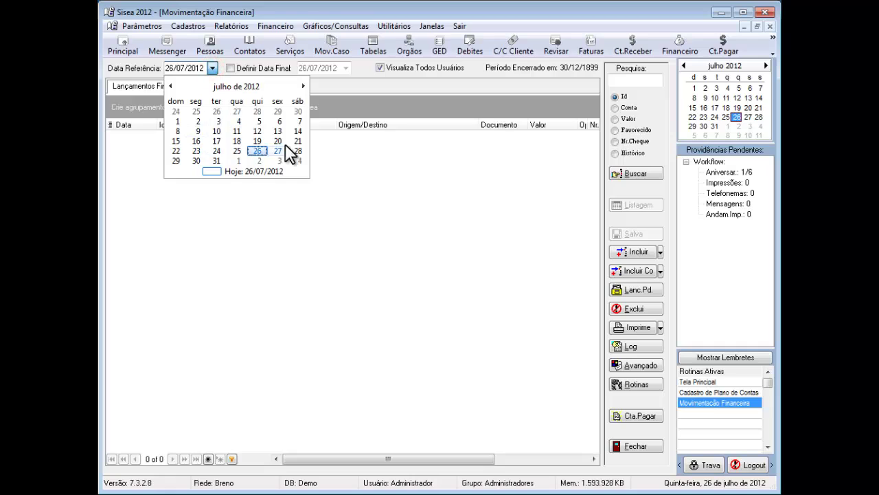
click(372, 201)
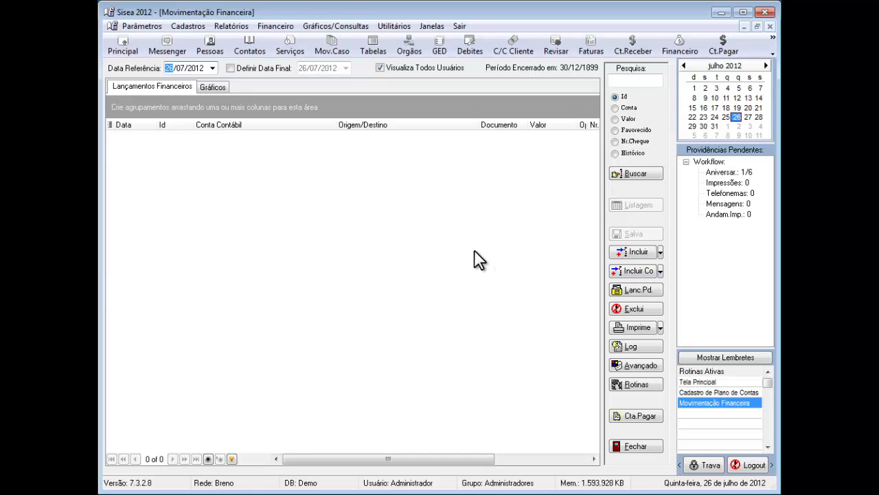
Start a new financial entry with Caixa (1.1.01.01) as the principal account
click(636, 251)
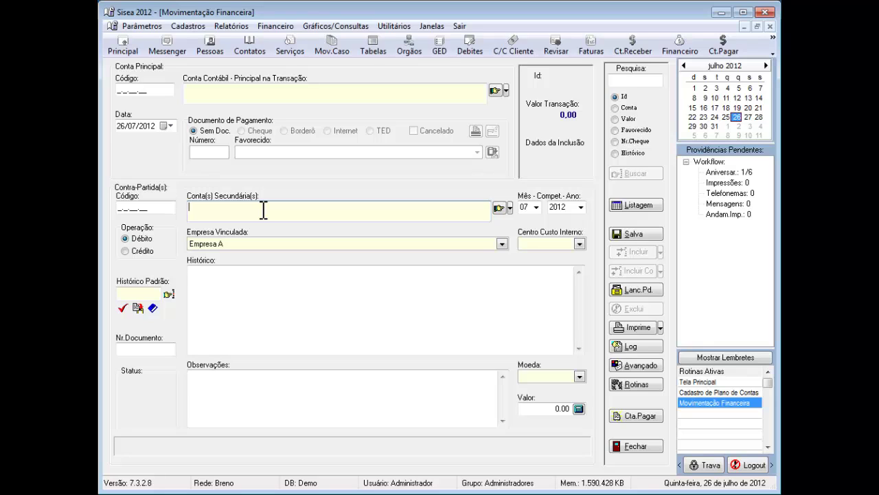
click(494, 91)
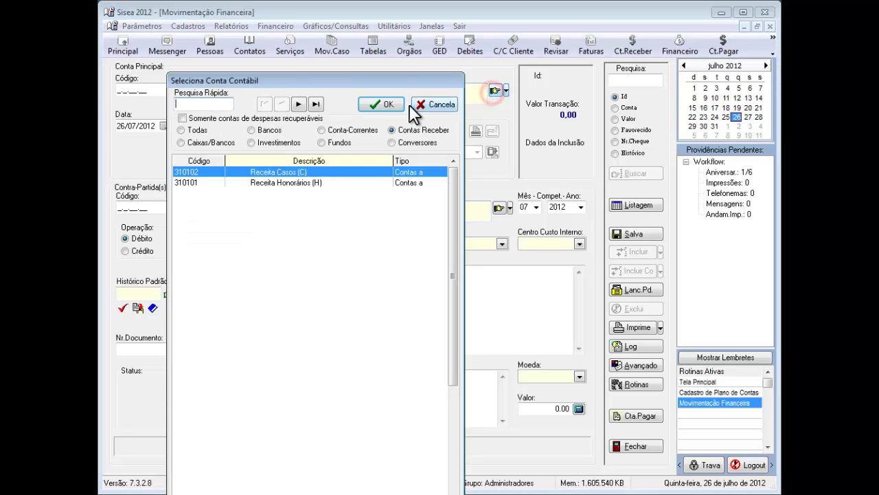
click(183, 130)
double_click(268, 361)
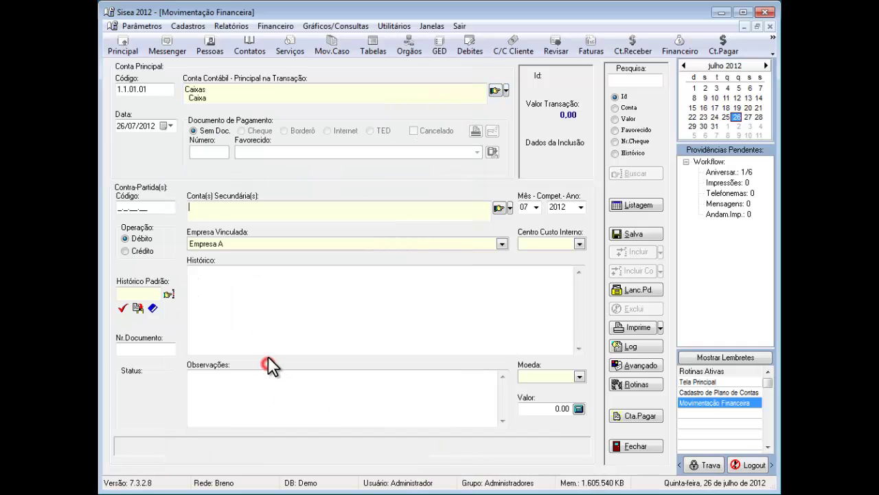
Set Correios (4.3.03.02) as the entry's secondary account with a value of 100 and save the entry
click(500, 208)
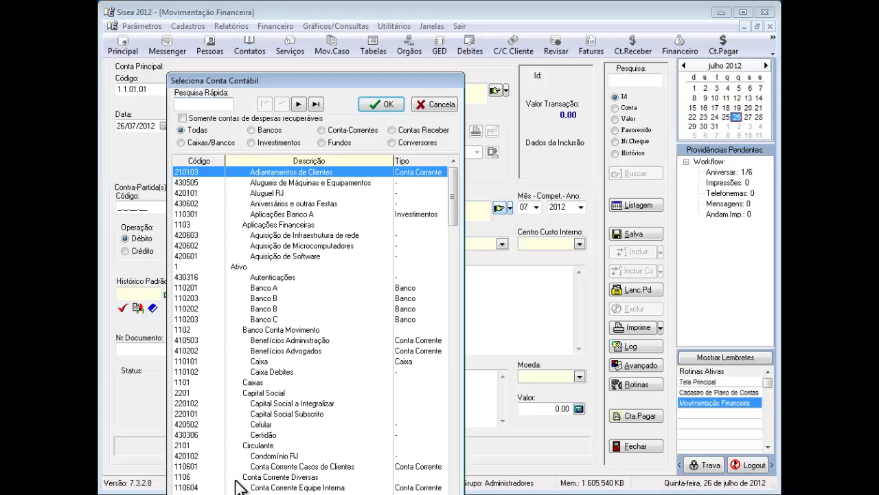
double_click(269, 489)
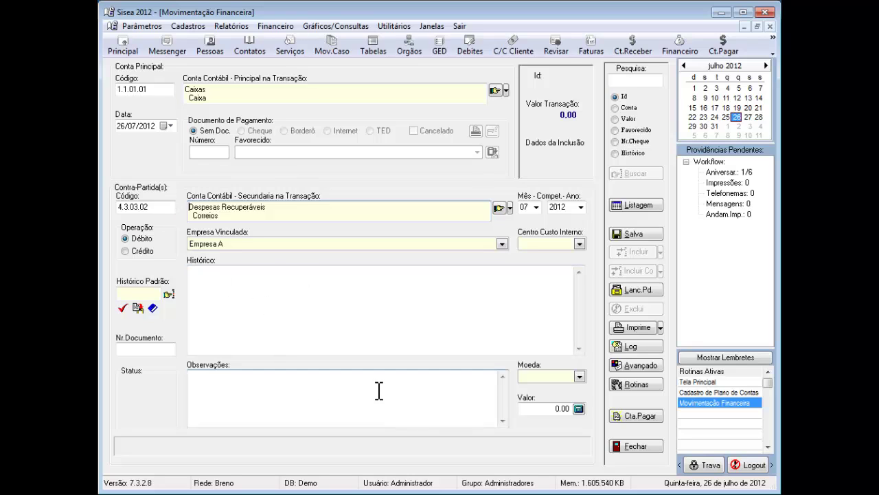
click(557, 410)
text(100)
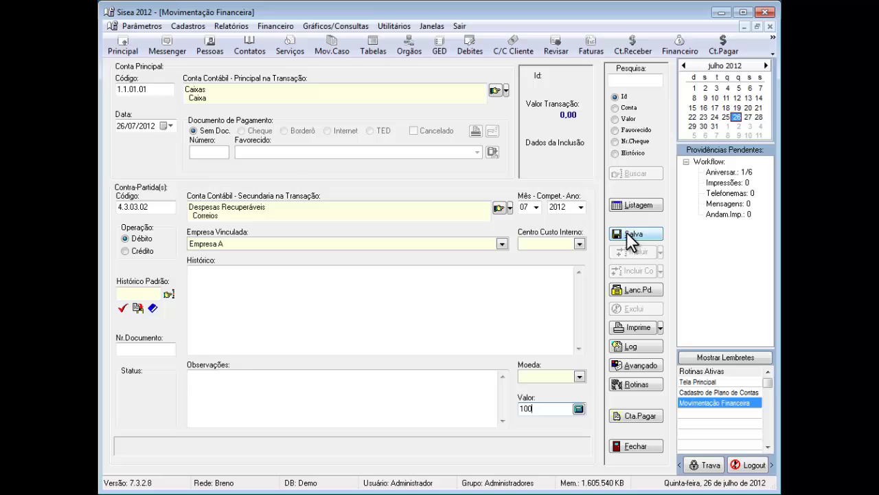
click(627, 232)
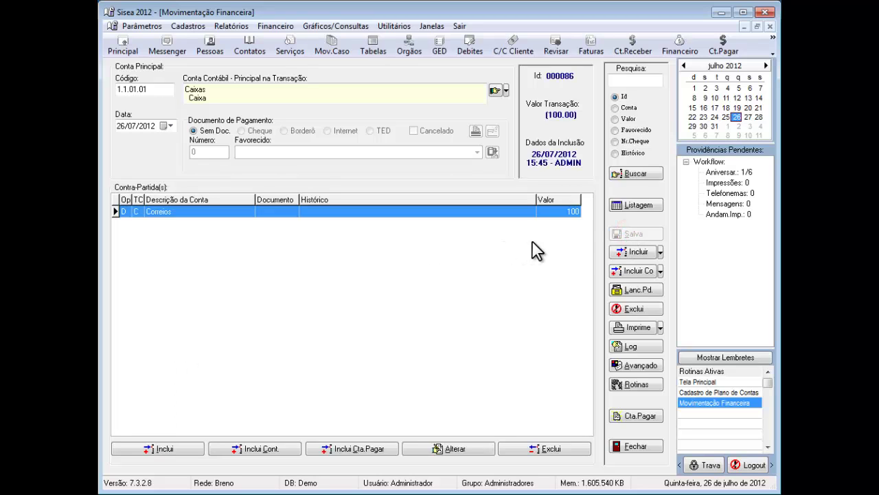
Start another entry with Caixa as principal account and Banco A as secondary account, and set the operation to Crédito
click(628, 253)
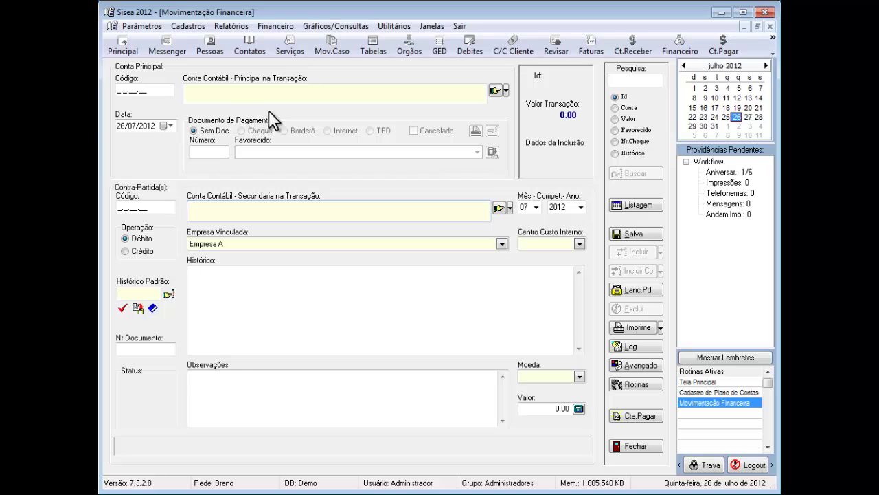
click(494, 91)
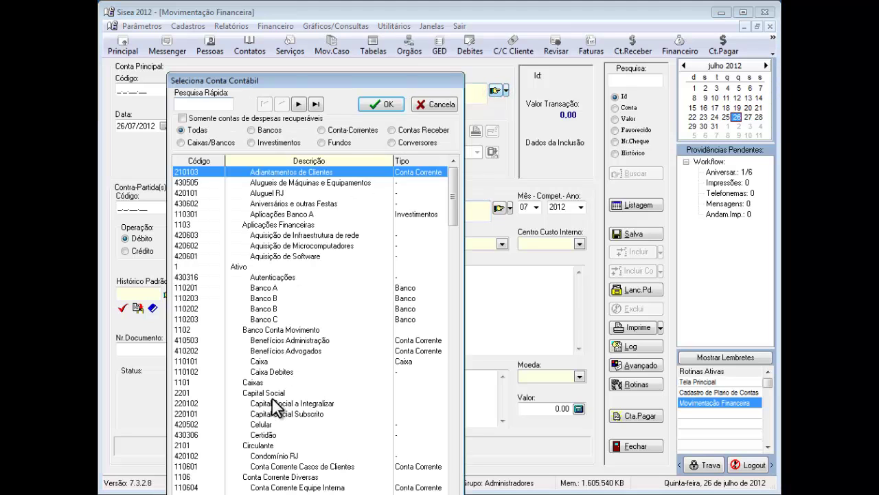
double_click(261, 360)
click(498, 207)
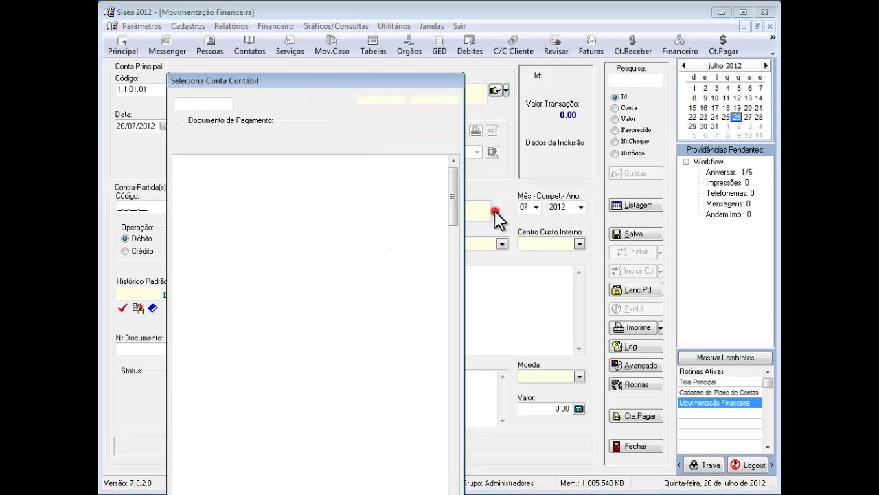
double_click(264, 288)
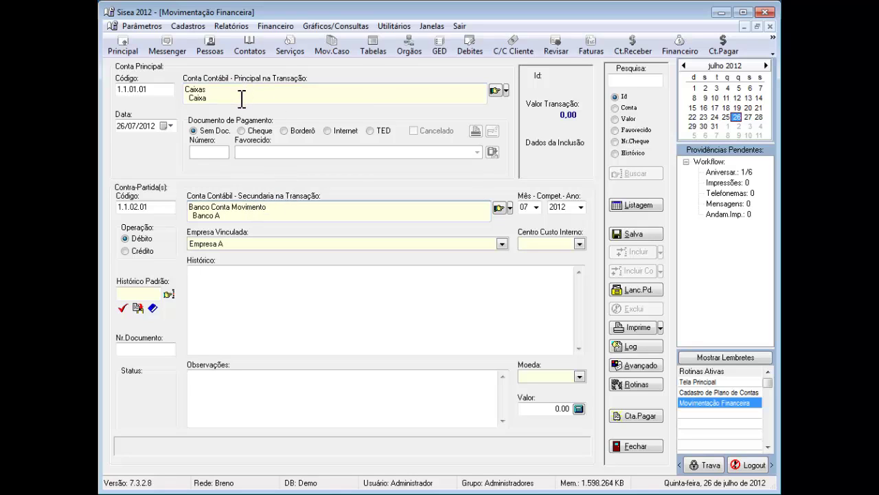
click(125, 250)
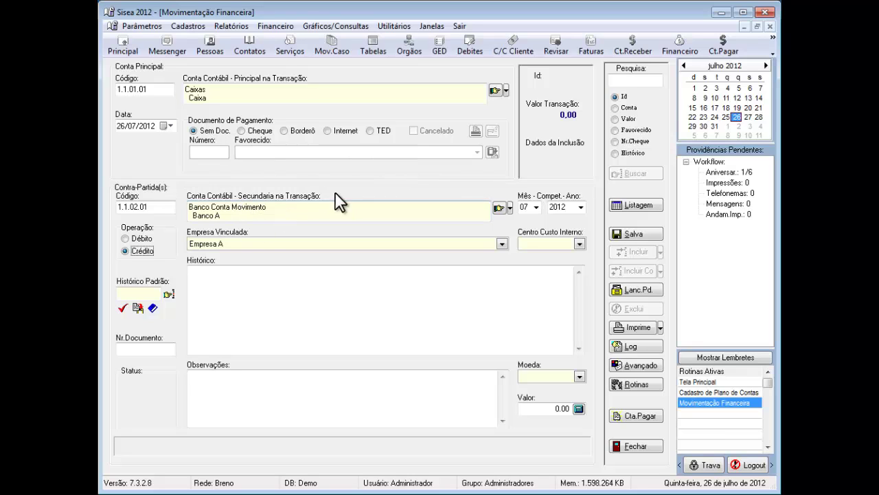
Change the secondary account to Receita Honorários (H) from the Contas Receber accounts and dismiss the pending invoice selection
click(498, 208)
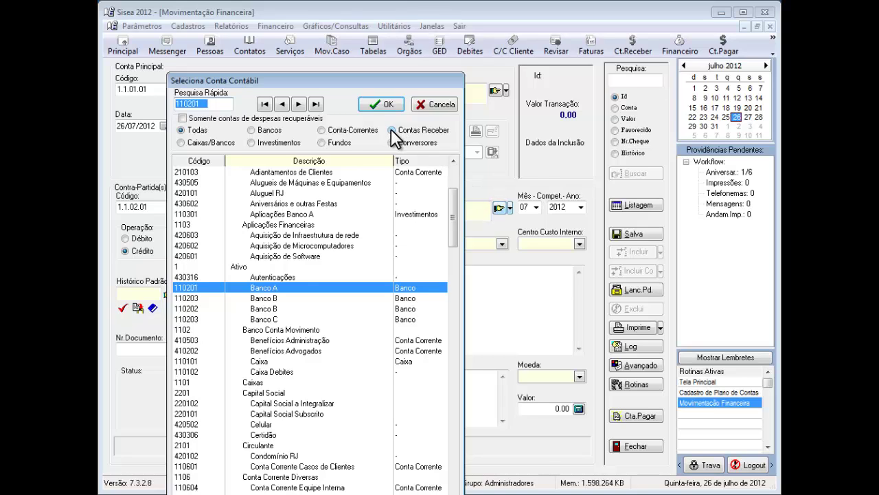
click(391, 129)
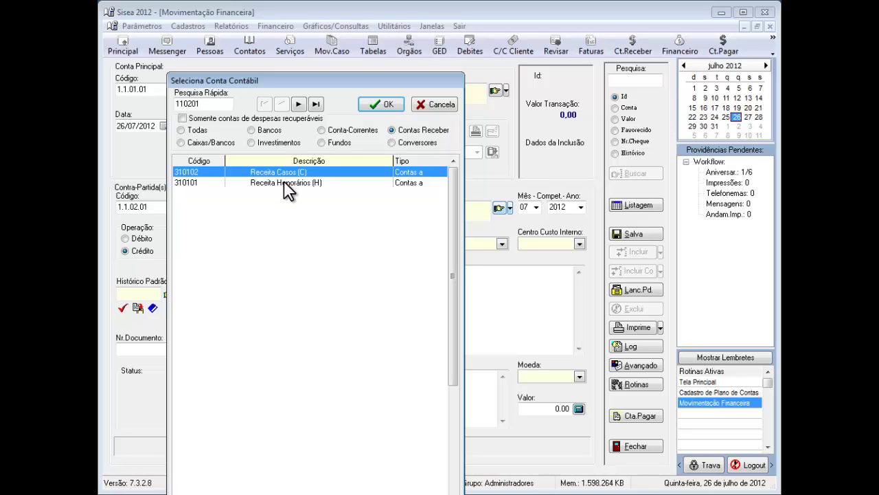
double_click(279, 183)
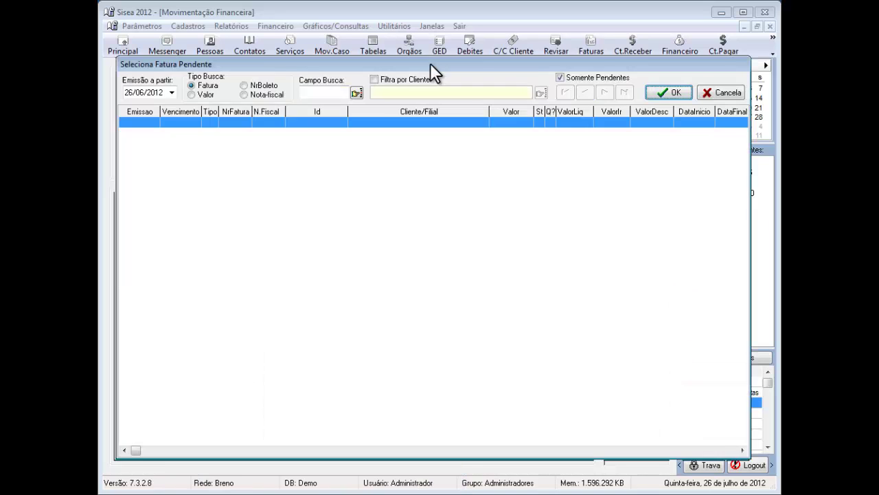
drag(430, 63, 434, 61)
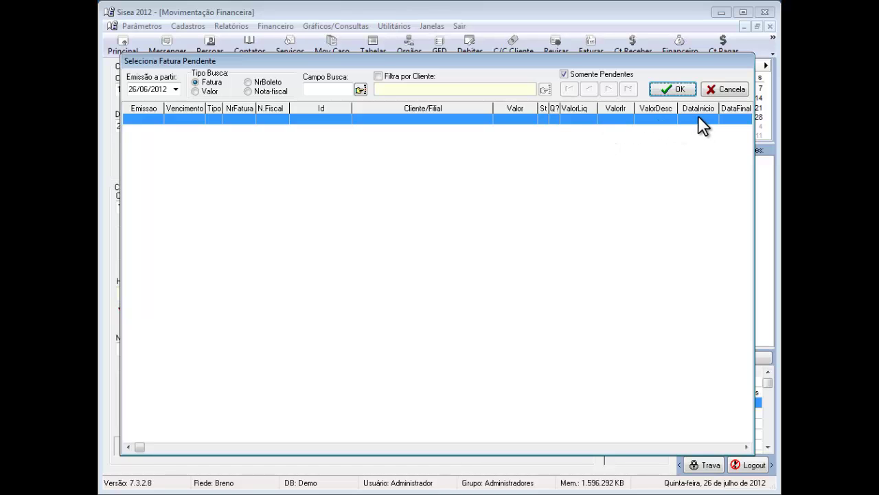
click(723, 90)
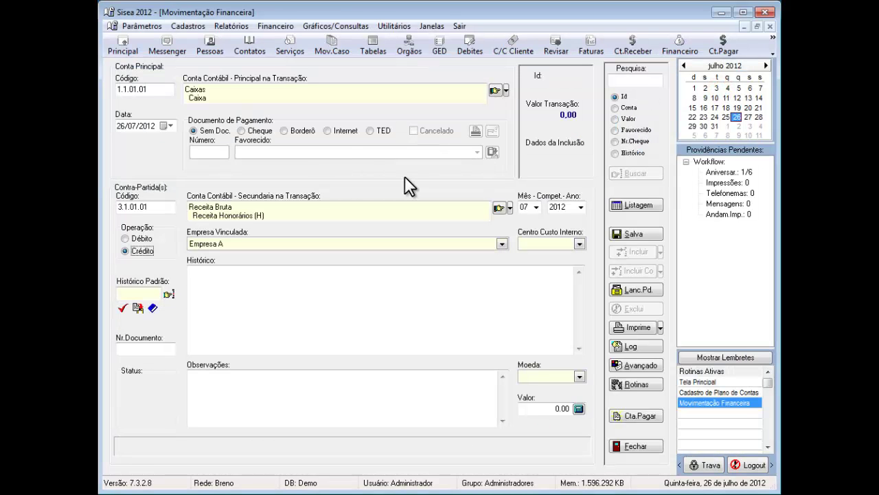
Change the entry's principal account to Banco A (1.1.02.01) from the Bancos accounts
click(494, 90)
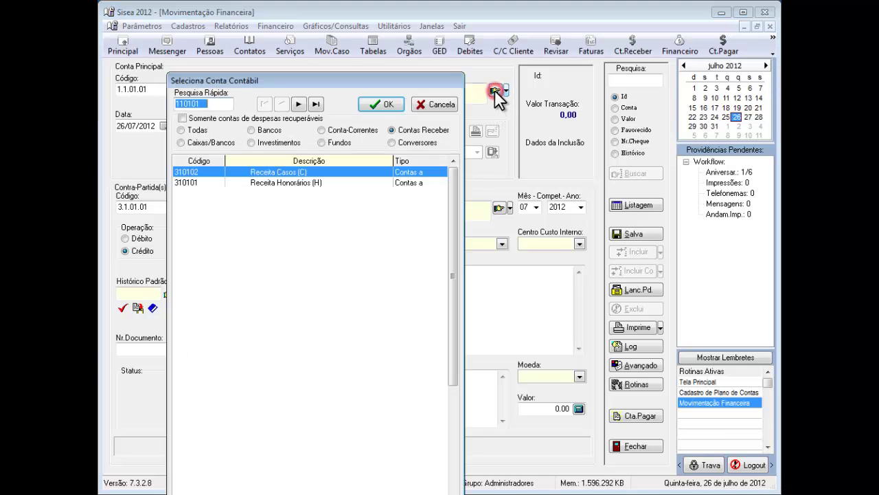
click(251, 130)
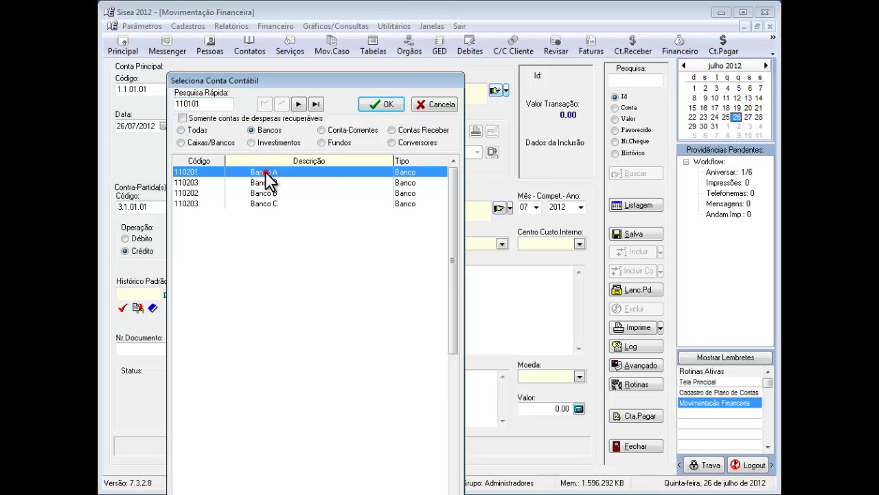
double_click(265, 171)
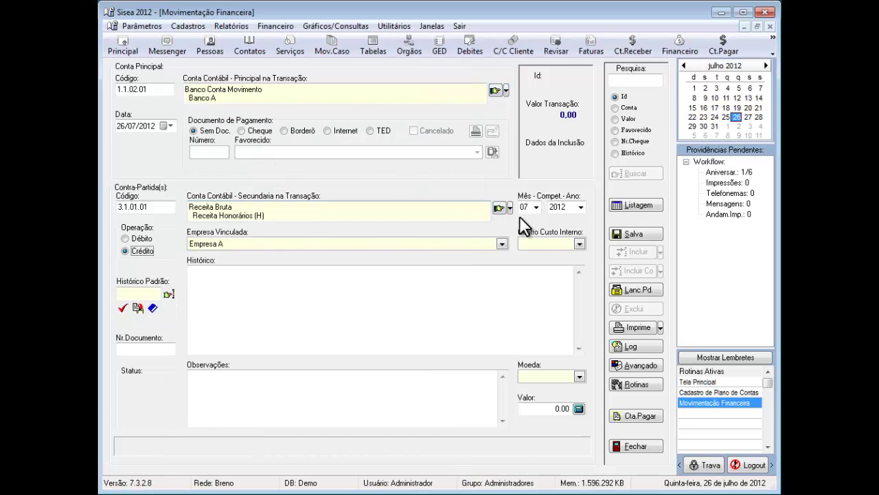
Set the entry's secondary account to Salário (4.1.03.01) and link it to a person from the Advogados/Estagiários group
click(498, 208)
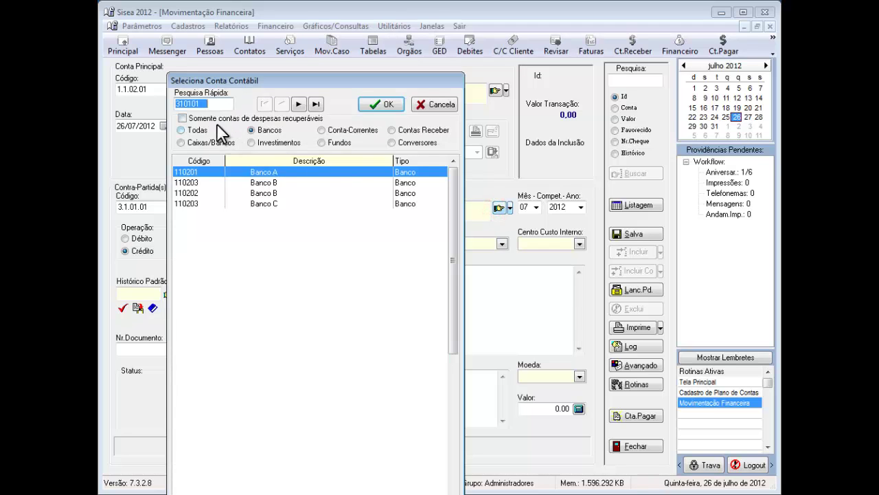
click(197, 129)
double_click(274, 321)
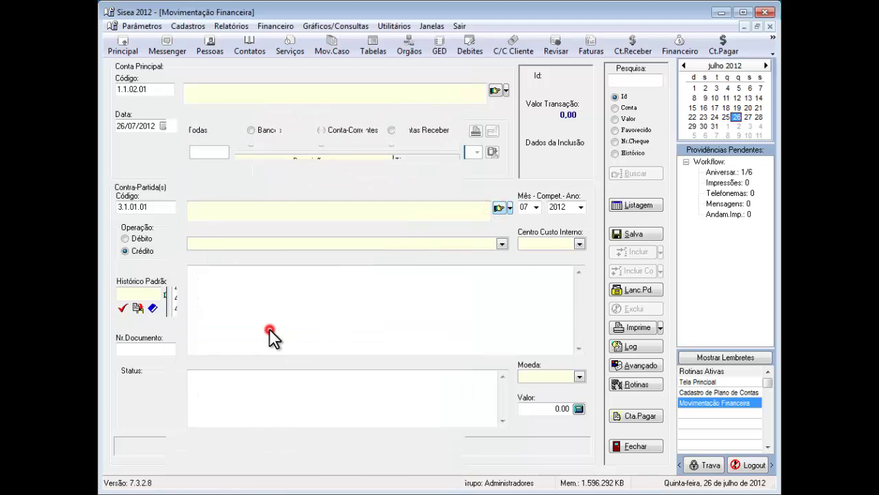
click(384, 146)
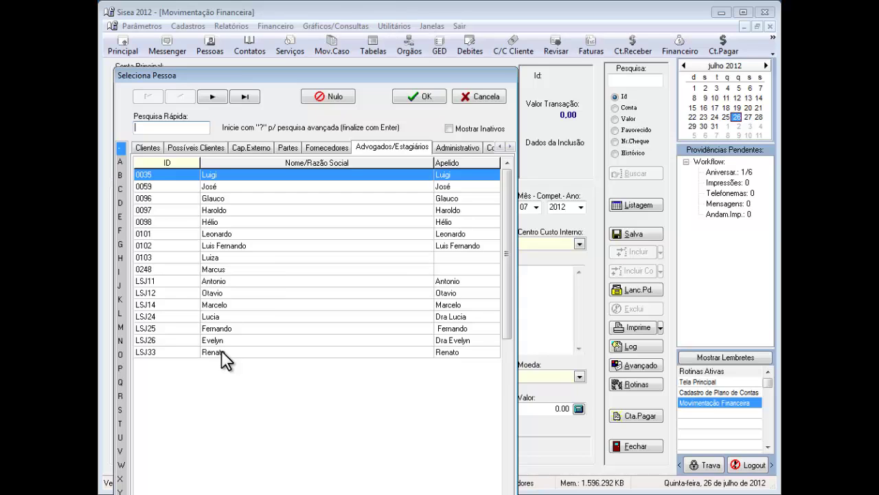
double_click(215, 257)
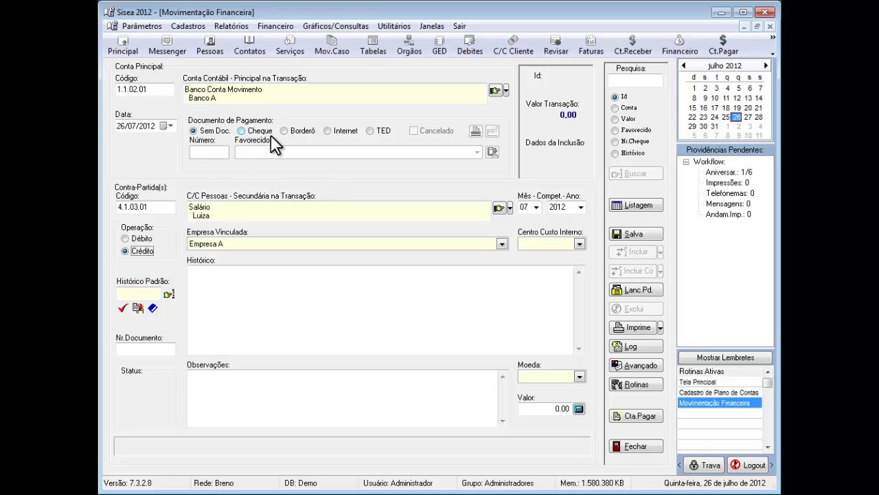
Try the Cheque payment document option, then set the entry's payment document to Borderô
click(253, 130)
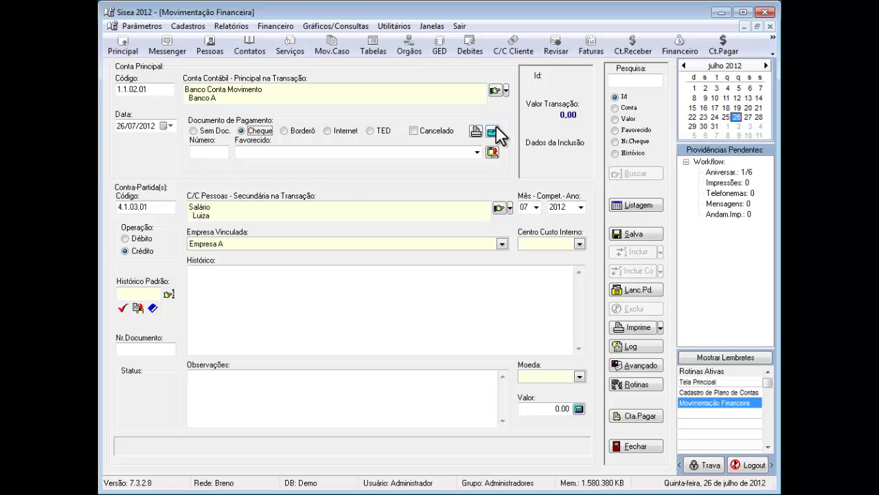
click(283, 130)
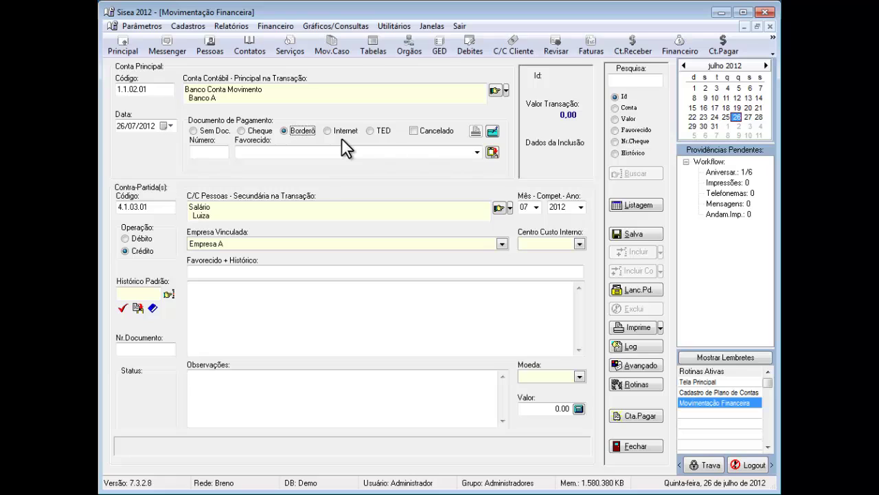
click(415, 131)
Switch the linked company to Empresa B and back to Empresa A
click(500, 243)
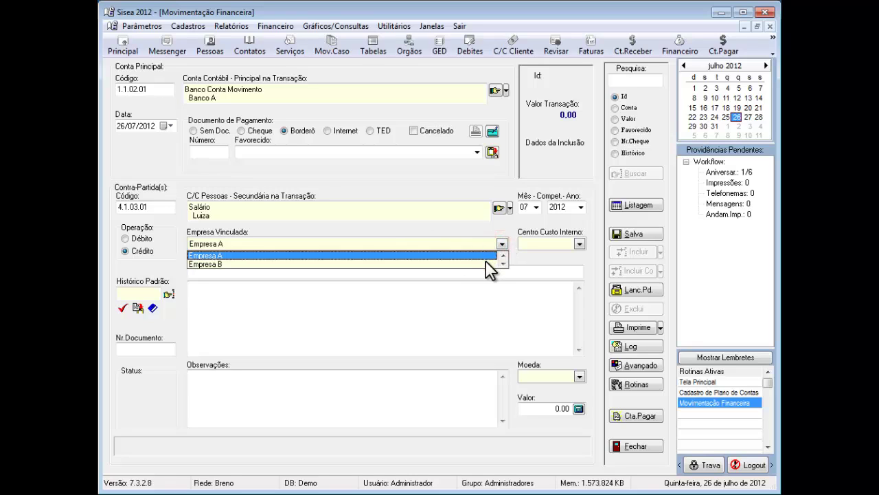
click(487, 264)
click(502, 242)
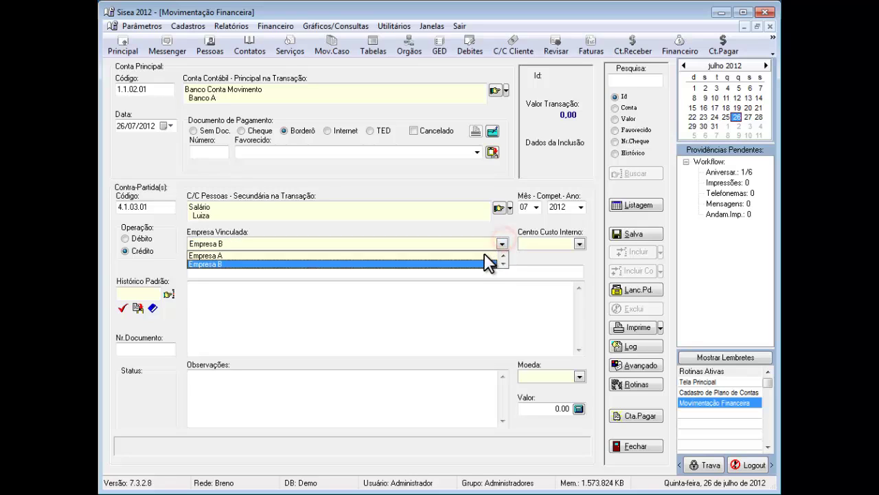
click(487, 256)
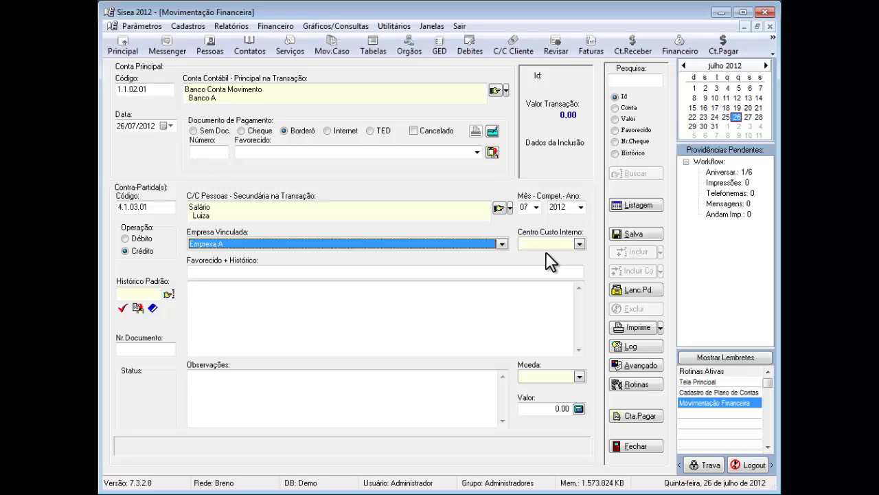
Set the entry's internal cost center to Rio de Janeiro
click(580, 240)
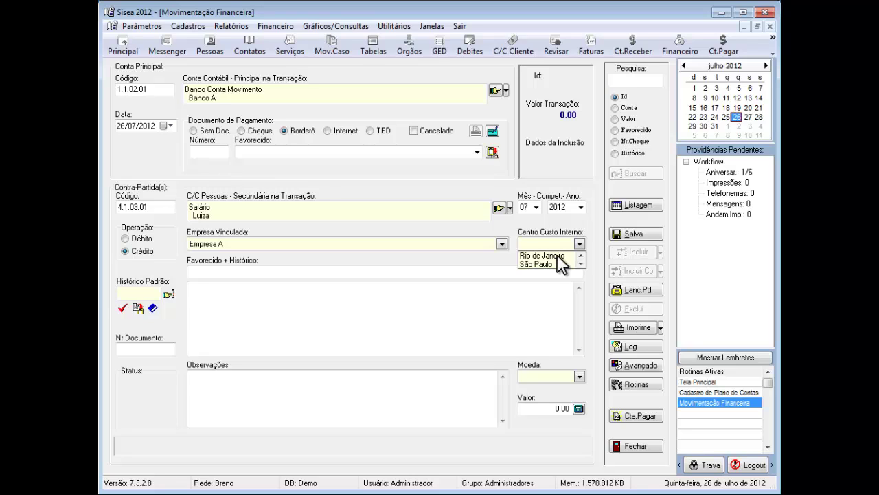
click(558, 255)
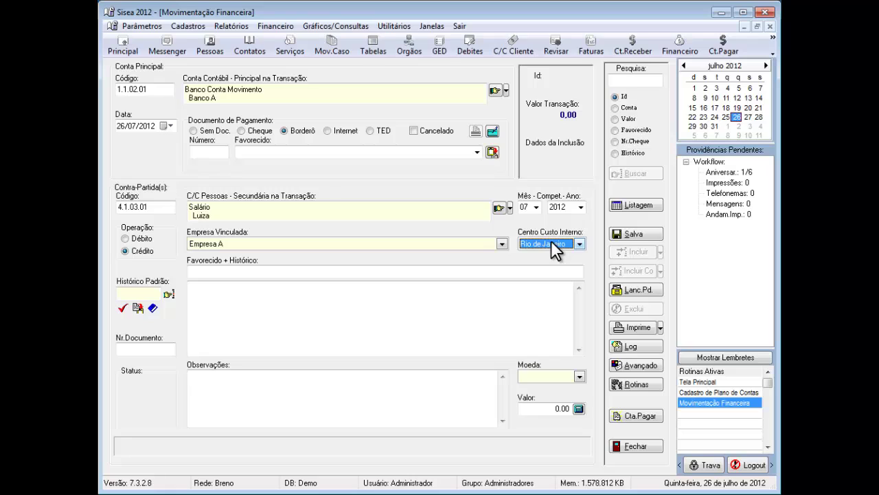
click(551, 244)
click(551, 243)
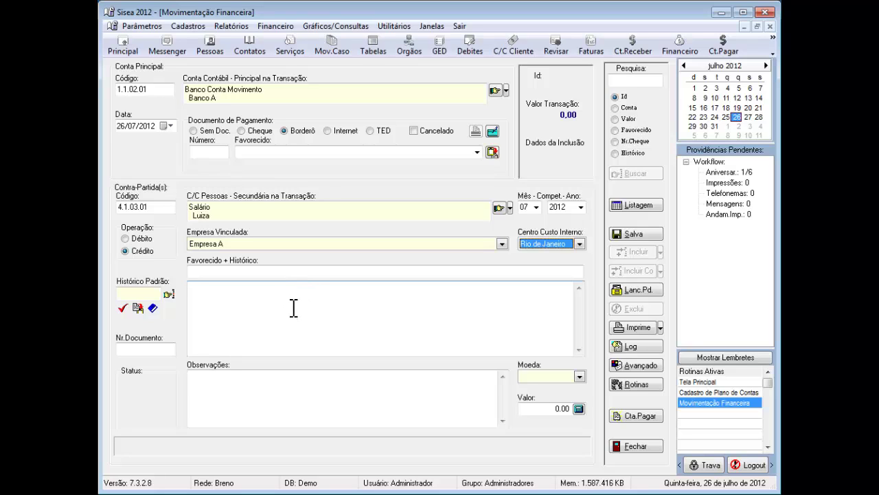
click(139, 294)
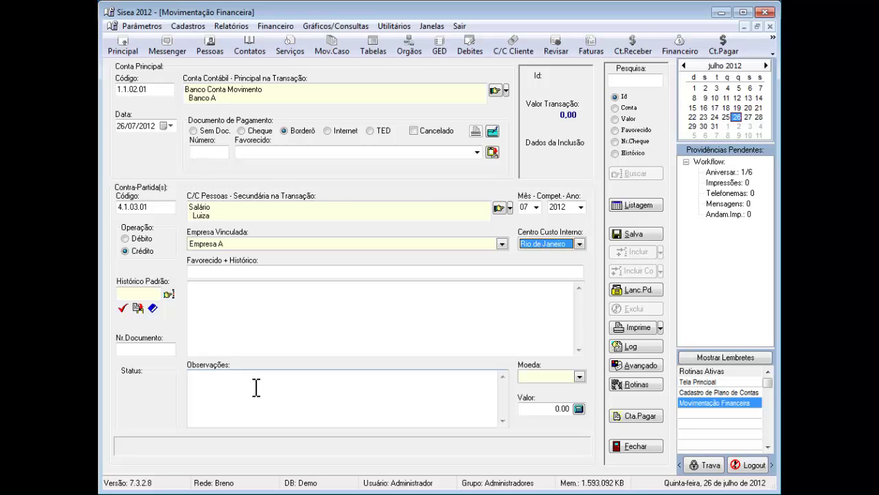
Set the entry's currency to R$ and calculate its value as 1059
click(578, 376)
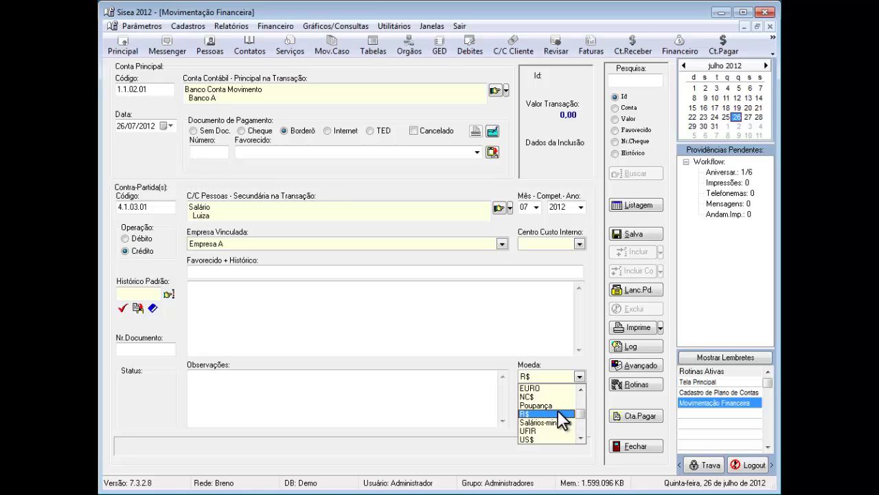
click(558, 410)
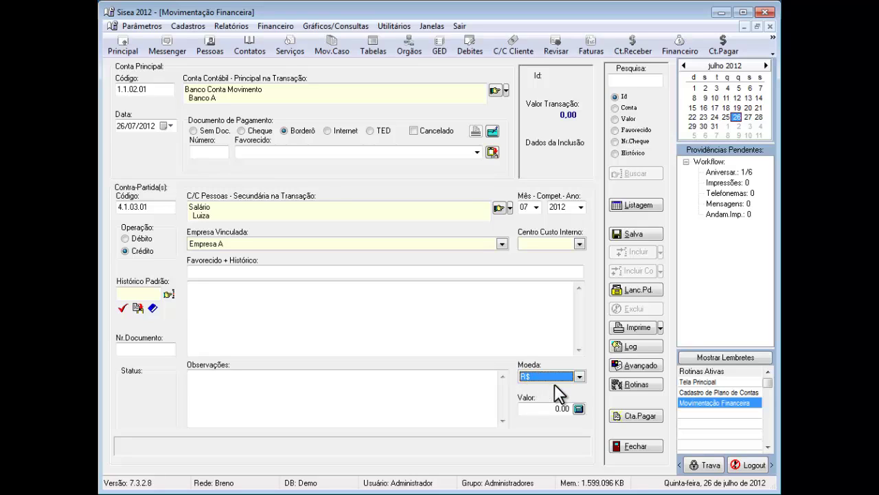
click(579, 408)
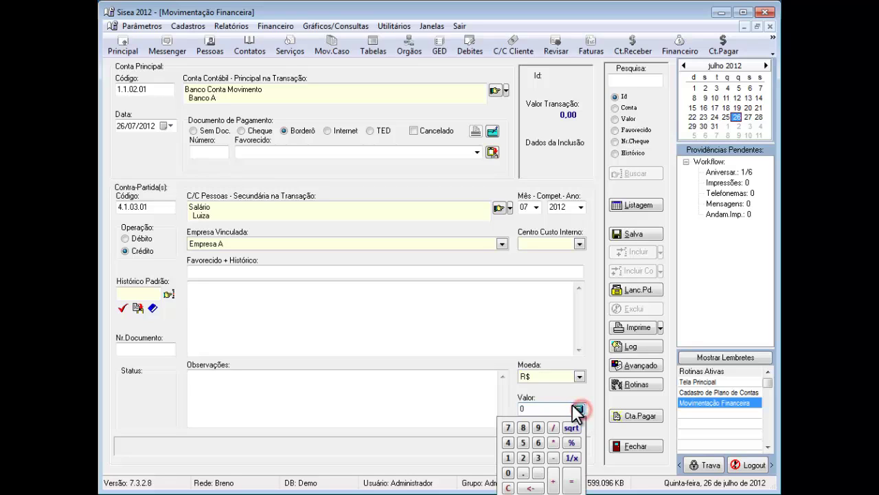
click(508, 458)
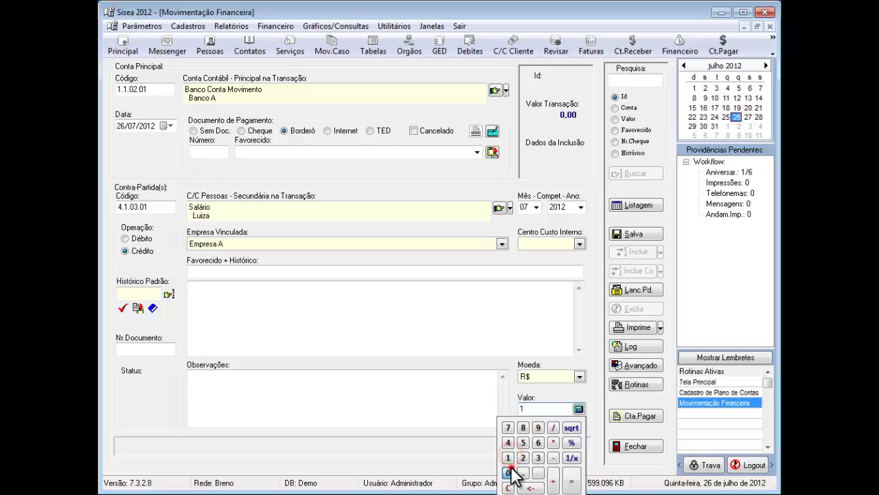
click(508, 473)
click(523, 442)
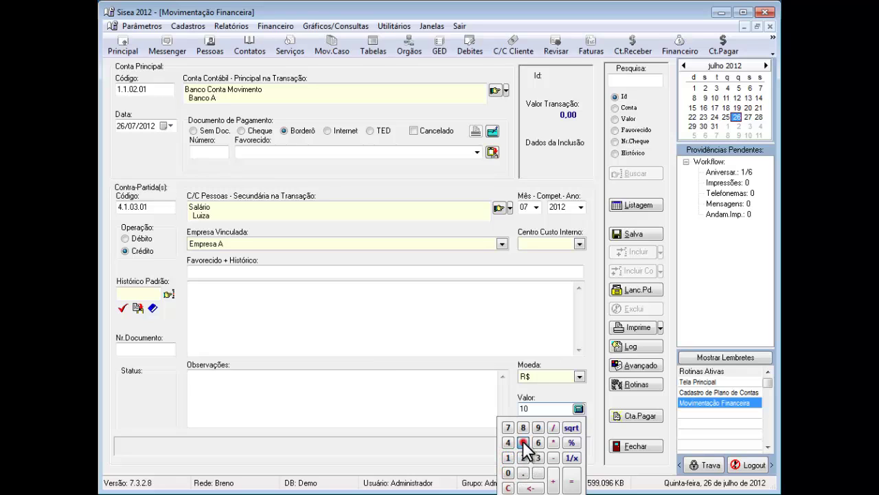
click(538, 427)
click(571, 481)
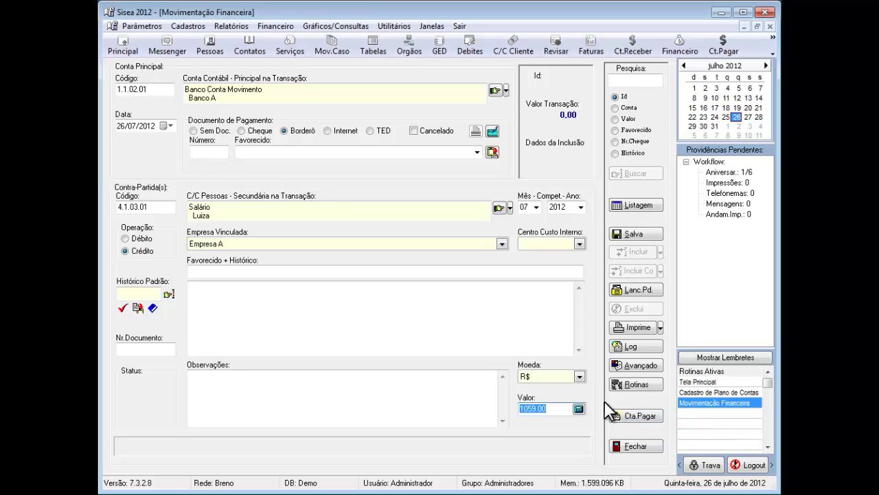
Add a new standardized entry with the nickname Correio and the title Malote
click(639, 288)
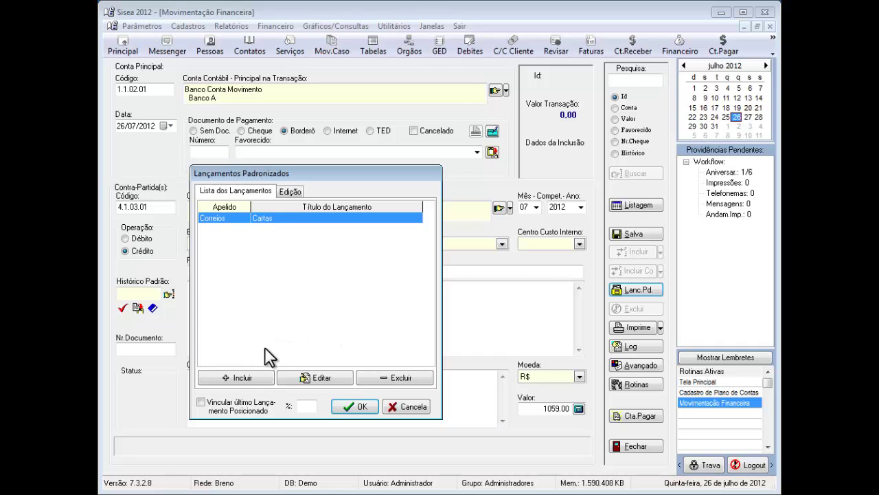
click(232, 376)
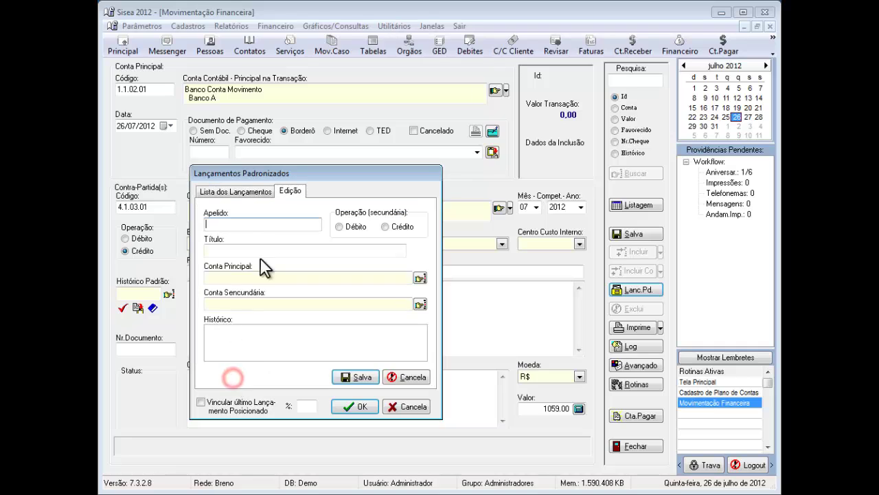
text(Correio)
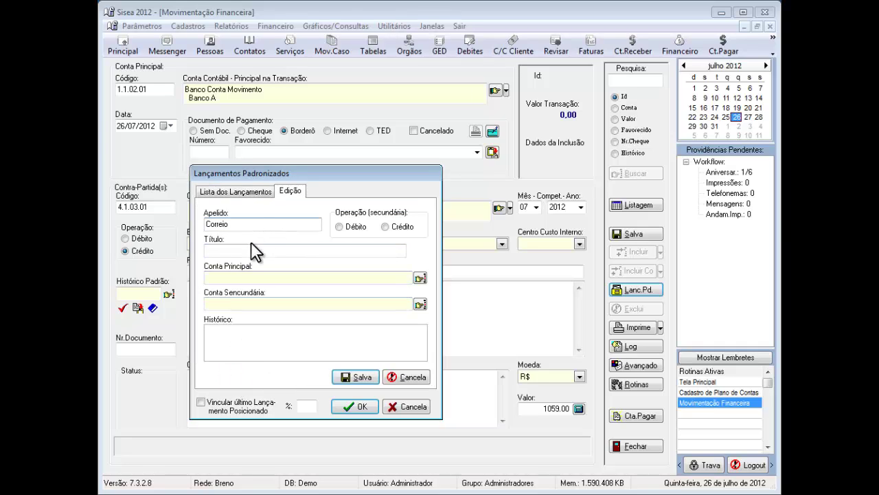
click(250, 248)
text(Mal)
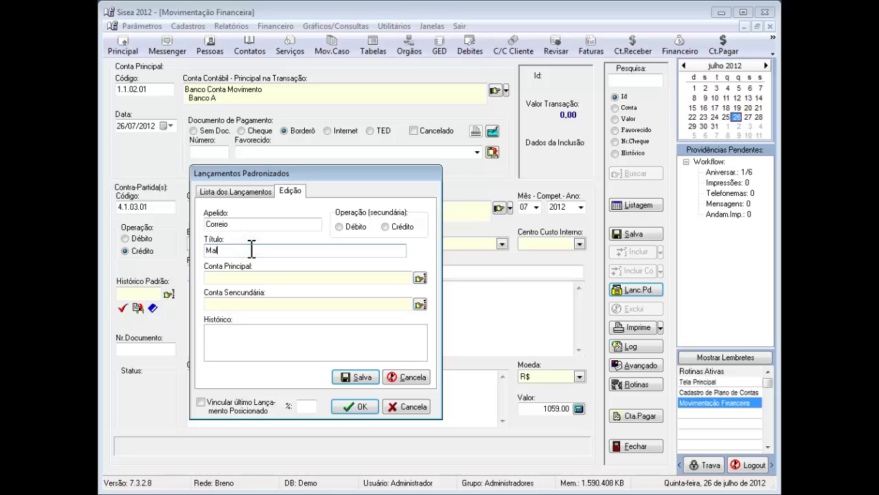
text(ote)
Set Banco A as the standardized entry's principal account, choose its secondary account, and save it
click(419, 279)
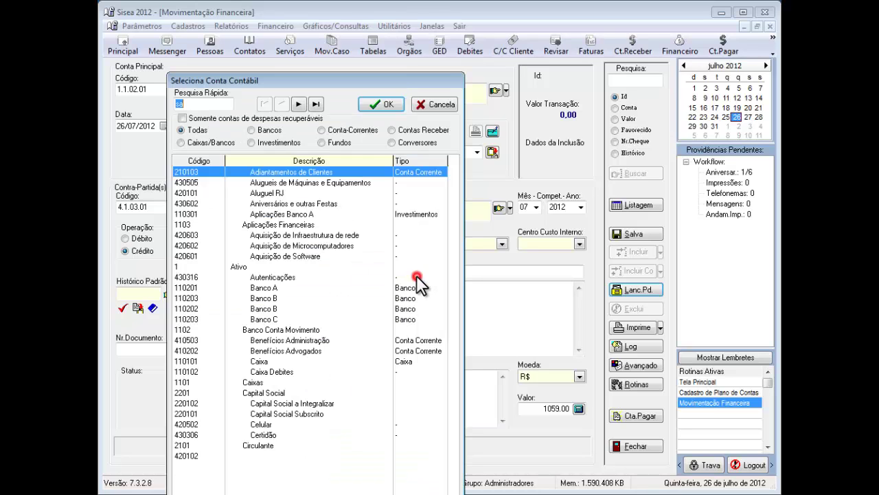
double_click(263, 288)
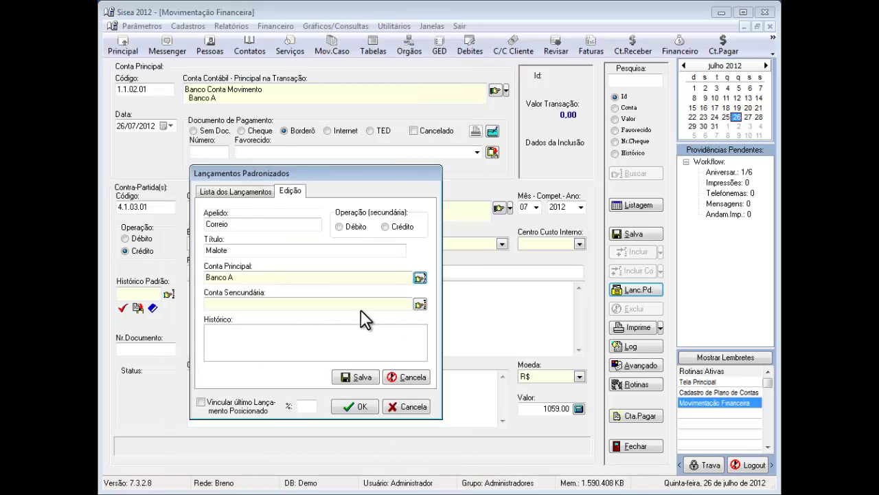
click(420, 304)
double_click(272, 473)
click(370, 345)
click(360, 375)
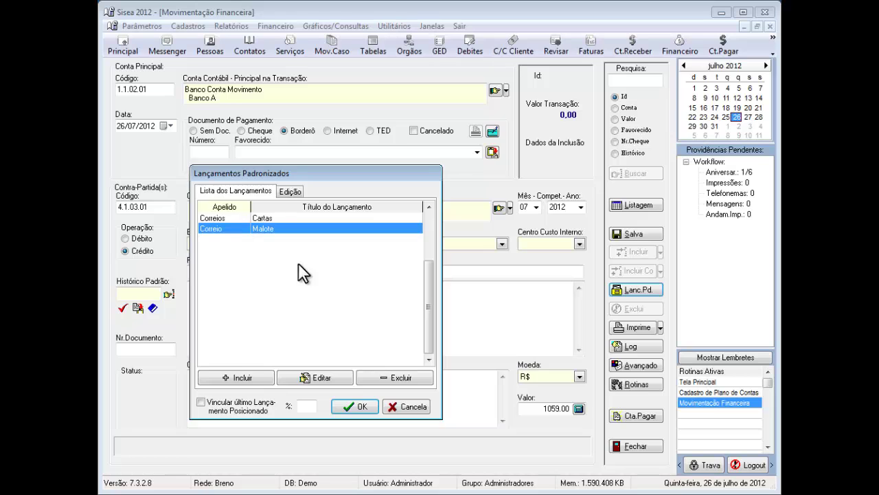
Load the Correios standardized entry titled Cartas into the financial entry form and revisit the standardized entries list
double_click(263, 219)
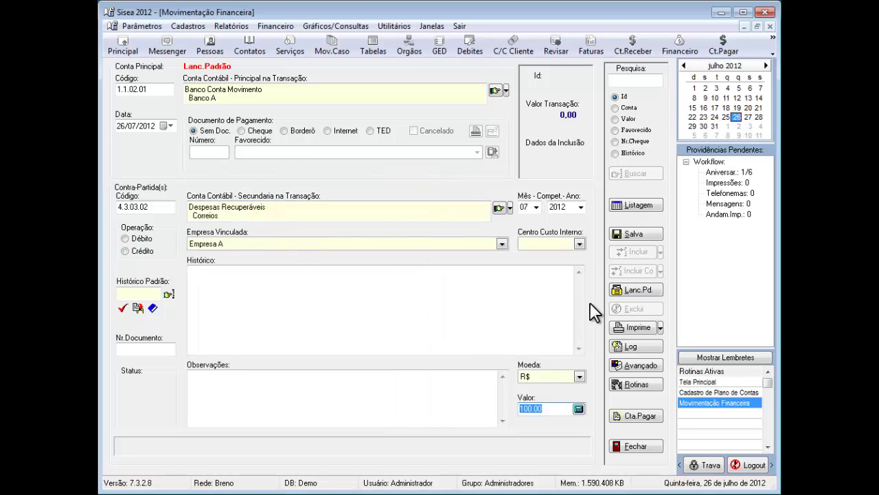
click(639, 289)
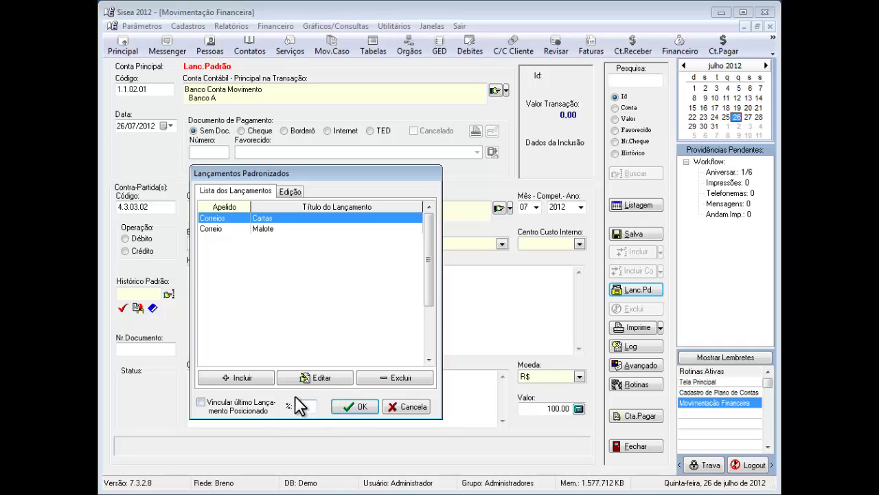
click(376, 400)
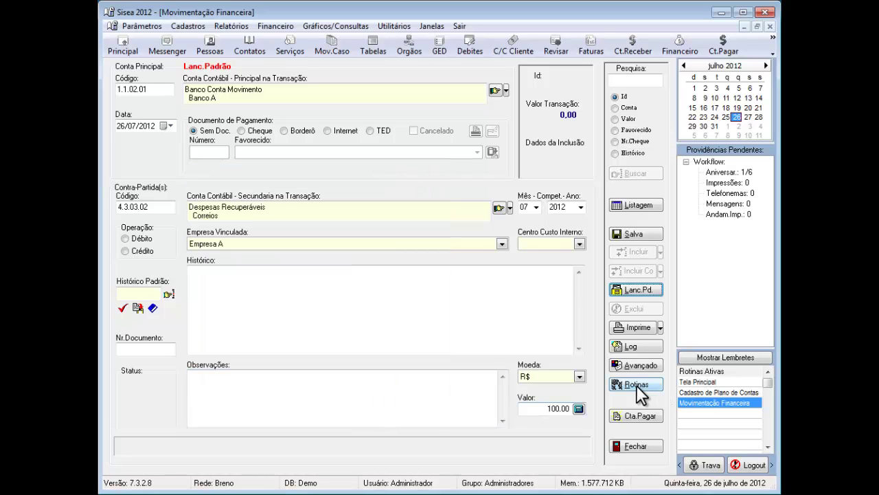
Review the Fechamento do Dia and Processamento options in the other financial routines
click(637, 385)
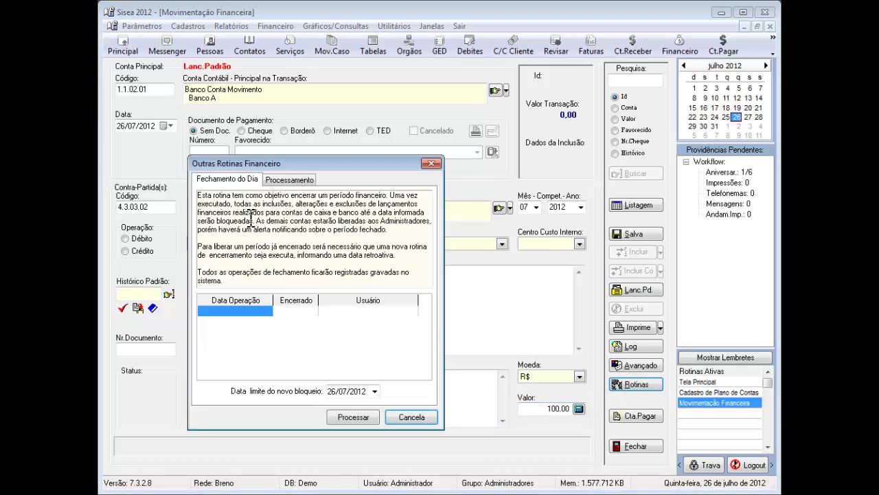
click(291, 180)
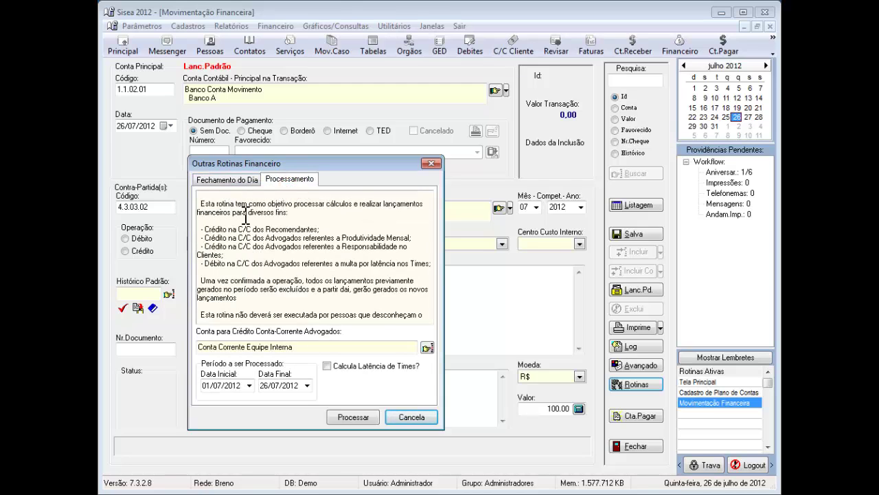
click(237, 178)
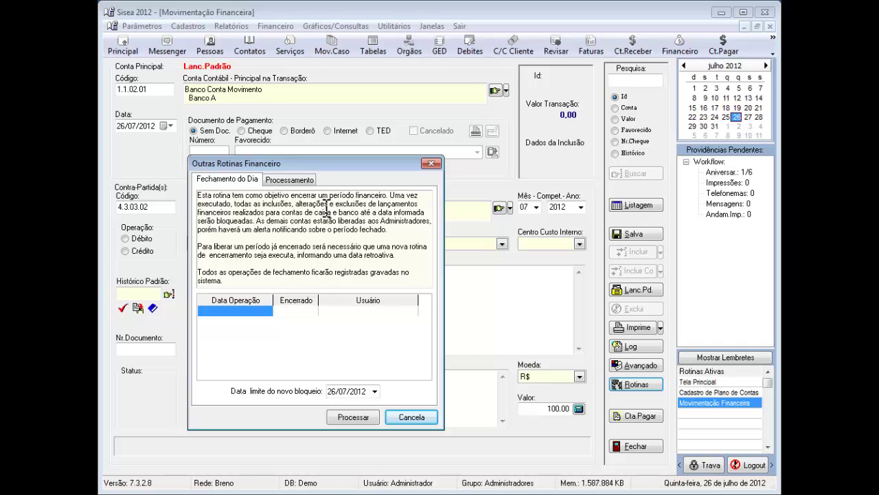
Review the Processamento routine, close the financial routines, and discard the unsaved entry to return to the entries listing
click(290, 179)
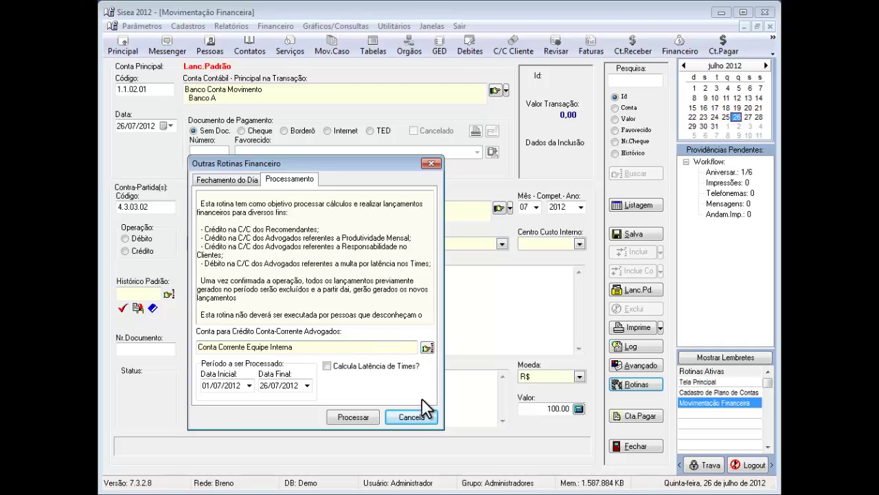
click(412, 418)
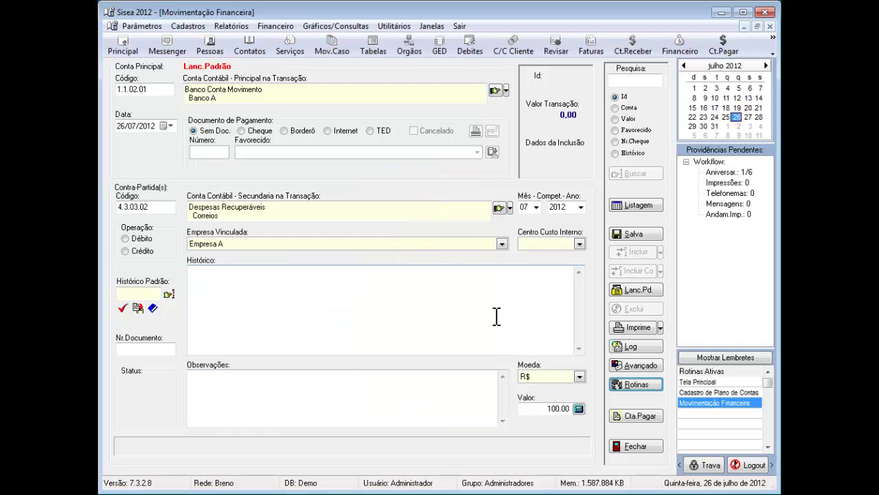
click(631, 205)
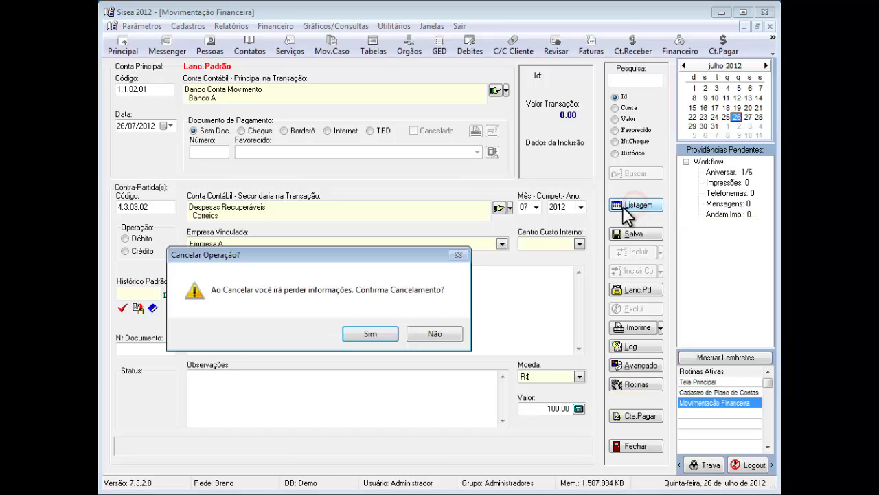
click(387, 332)
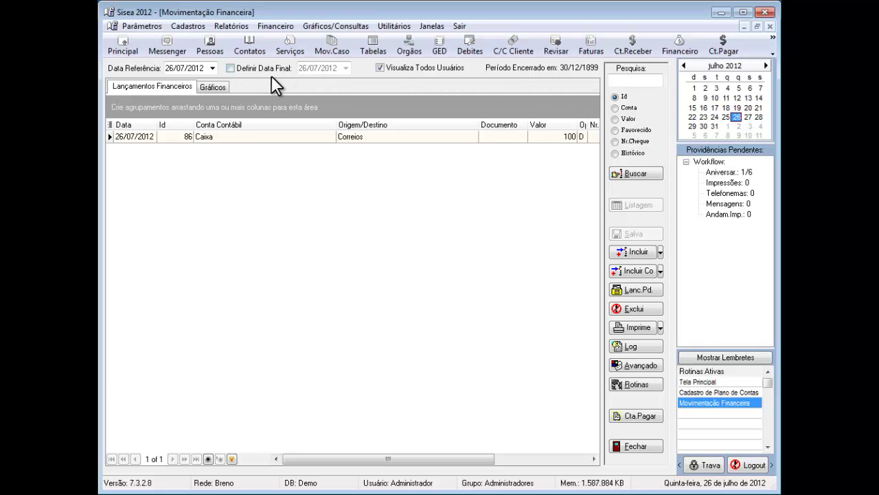
Enable the final date option for the financial entries listing and disable it again
click(231, 68)
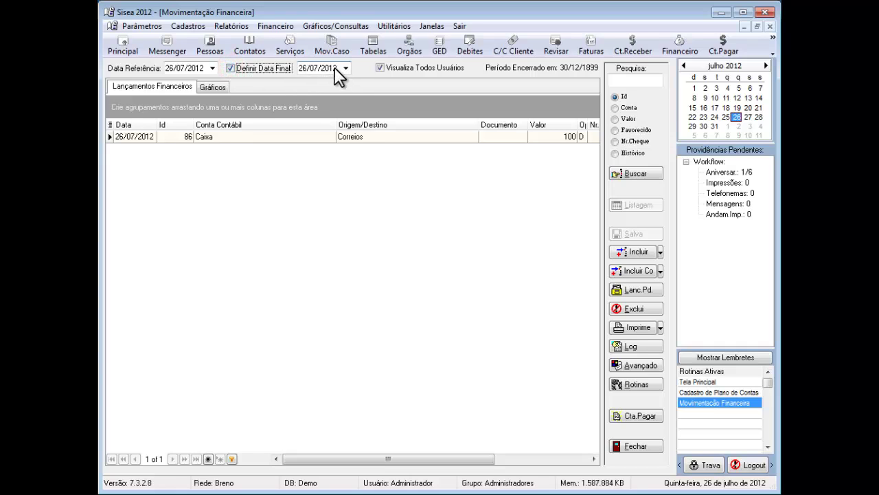
click(232, 68)
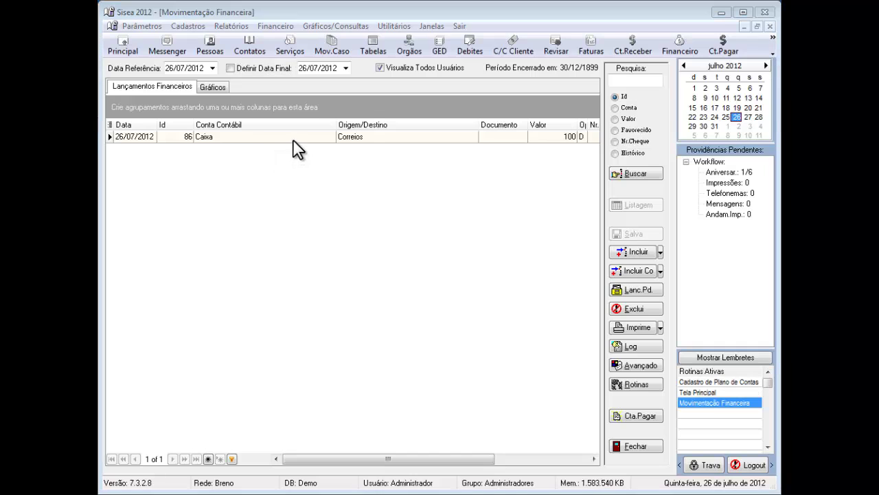
Open the contacts consultation, list all contacts, and restrict the list to names starting with A
click(249, 44)
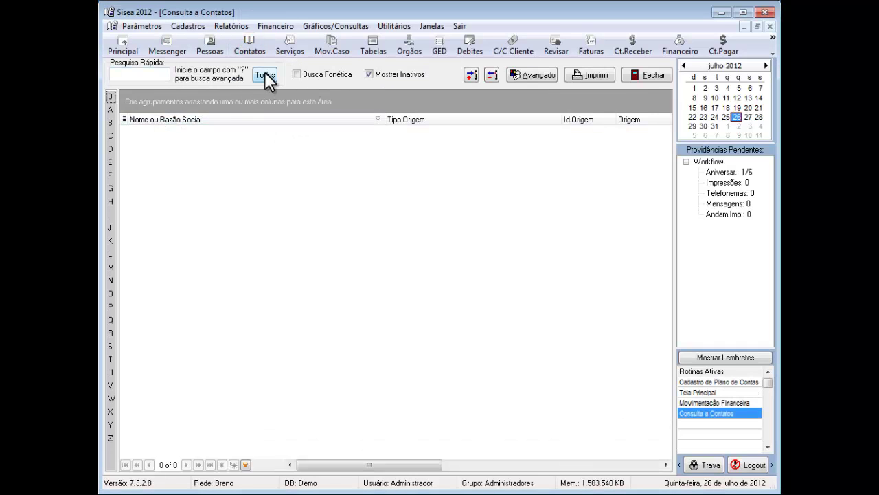
click(264, 73)
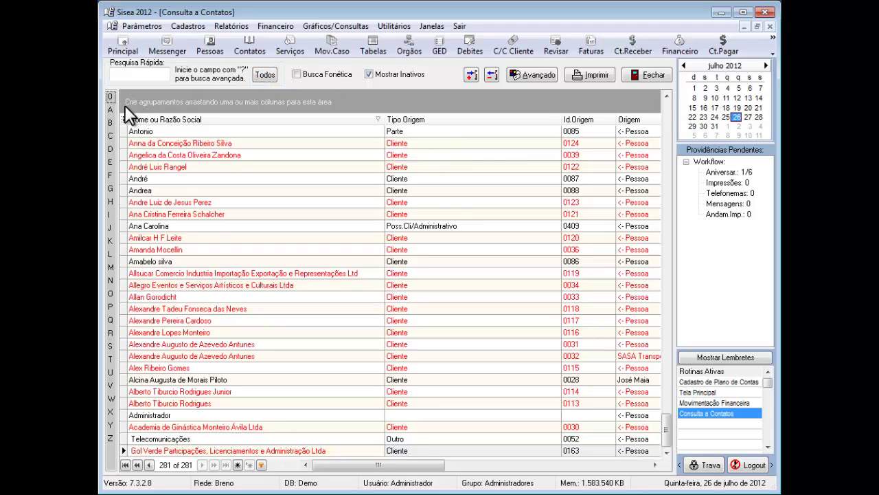
click(110, 109)
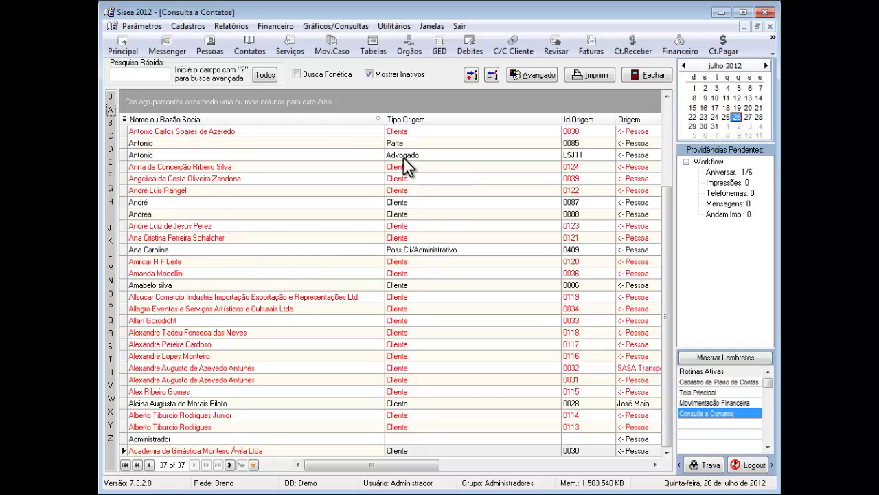
Sort the contact list by Nome ou Razão Social and by Tipo Origem
click(318, 119)
click(317, 120)
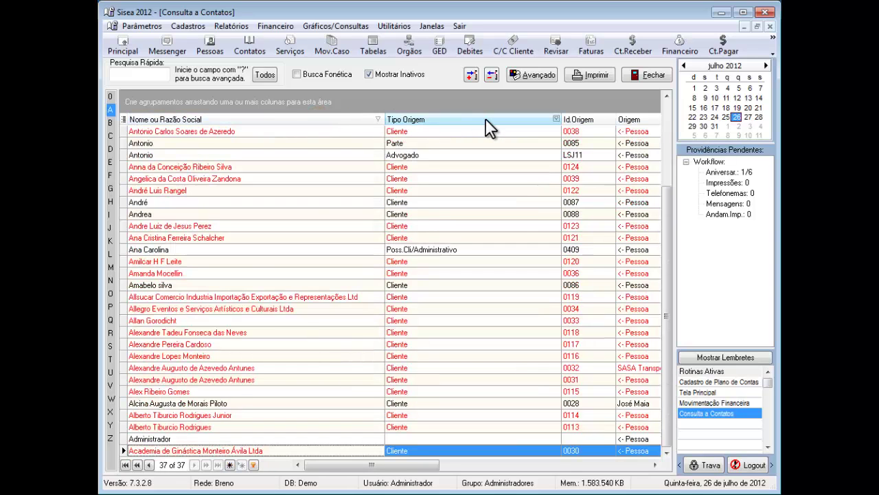
click(485, 119)
click(485, 118)
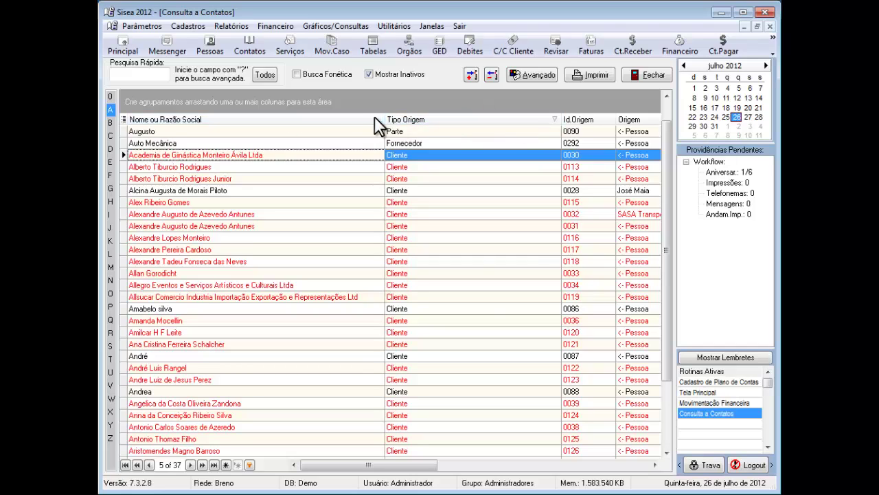
Widen the Nome ou Razão Social column and move the Id.Origem column ahead of Tipo Origem
drag(384, 114, 418, 114)
drag(625, 118, 463, 130)
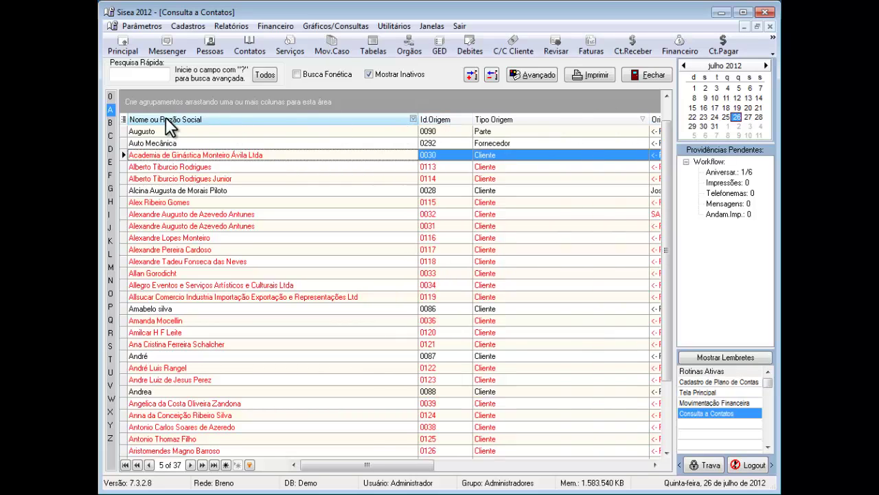
Try hiding and restoring the Nome ou Razão Social column, and hide the Id.Origem, Tipo Origem and Origem columns
click(124, 118)
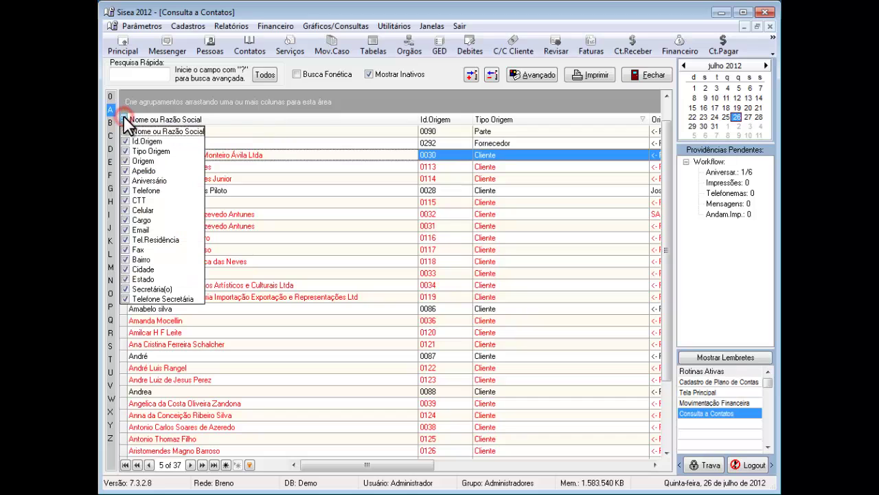
click(125, 131)
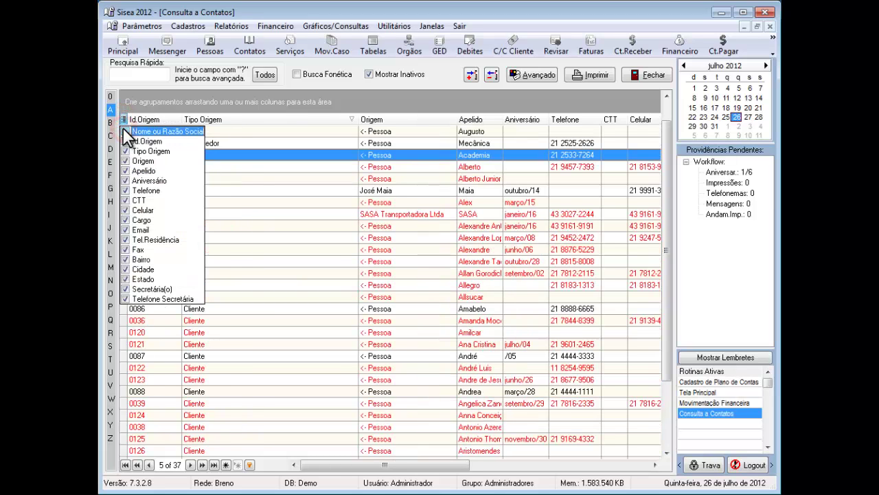
click(125, 131)
click(125, 141)
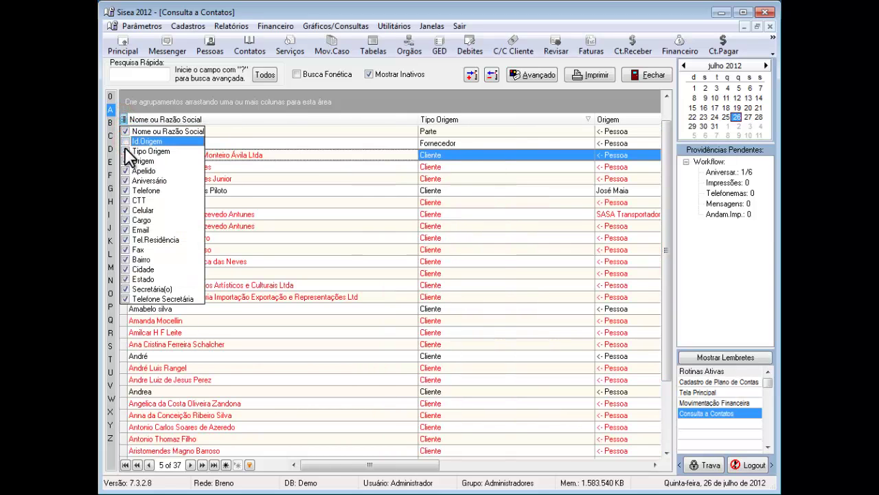
click(125, 151)
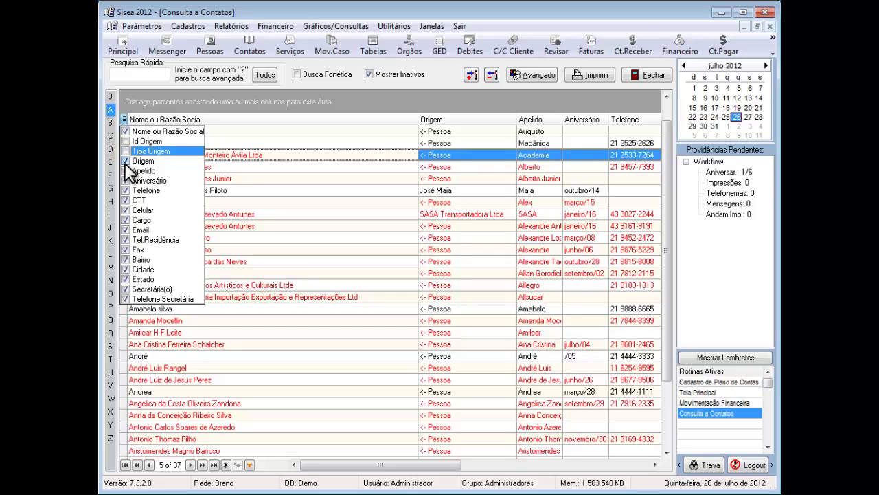
click(125, 160)
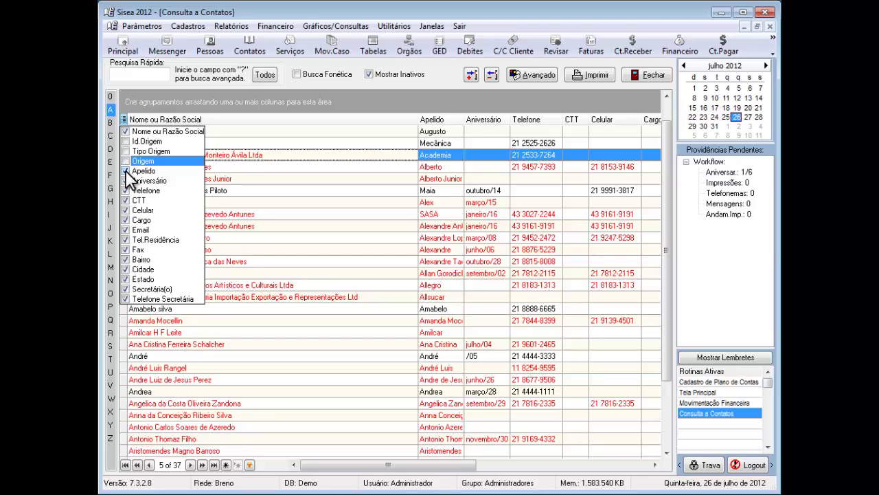
click(315, 149)
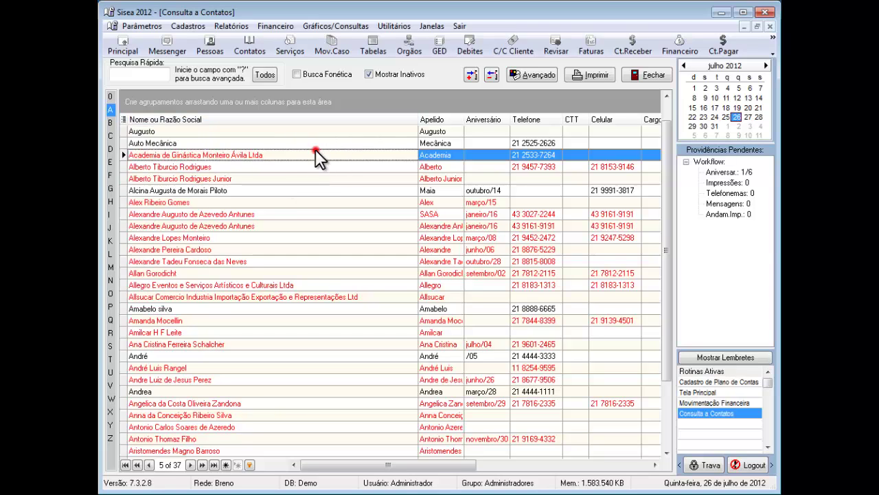
Filter the Nome ou Razão Social column by three selected contacts and restore it to (Todos)
click(413, 119)
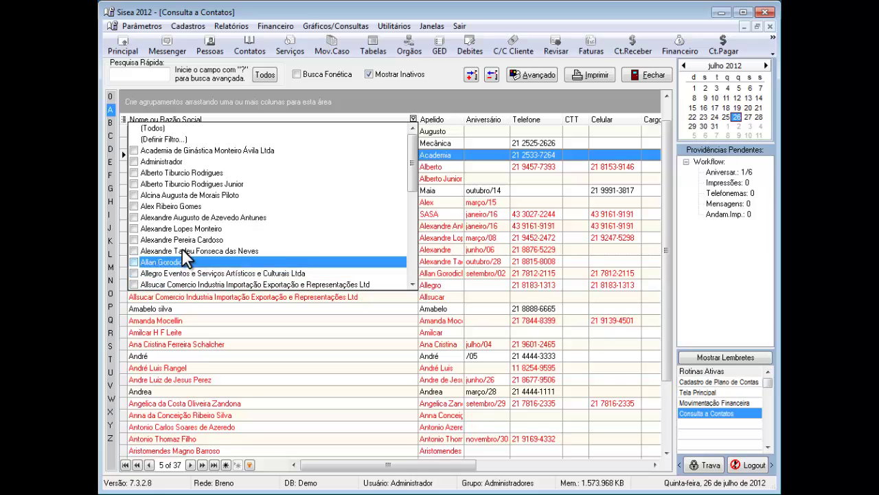
click(132, 150)
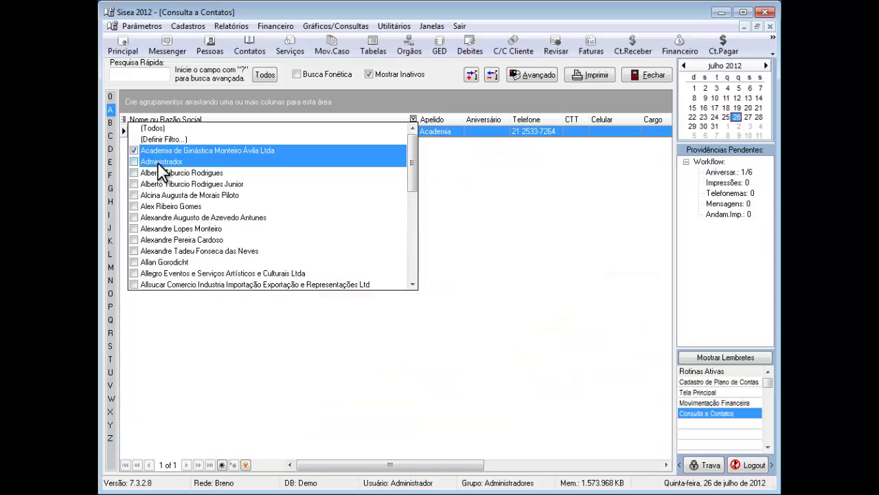
click(134, 184)
click(132, 195)
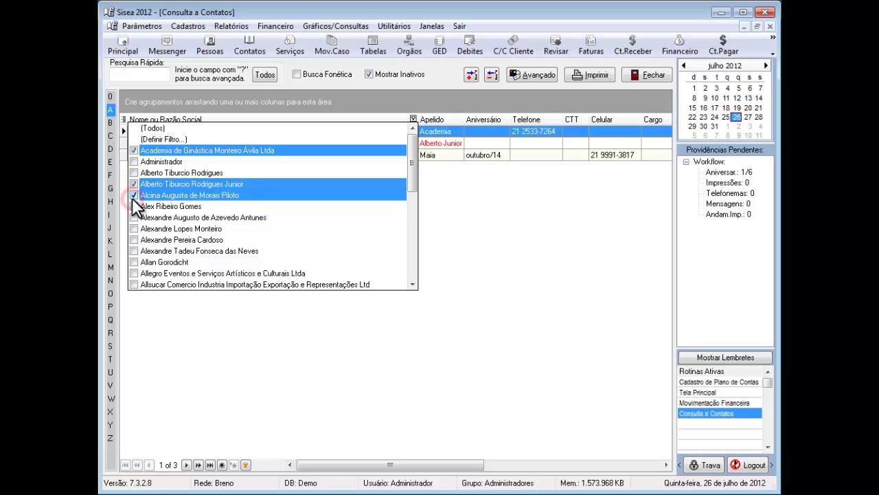
click(144, 128)
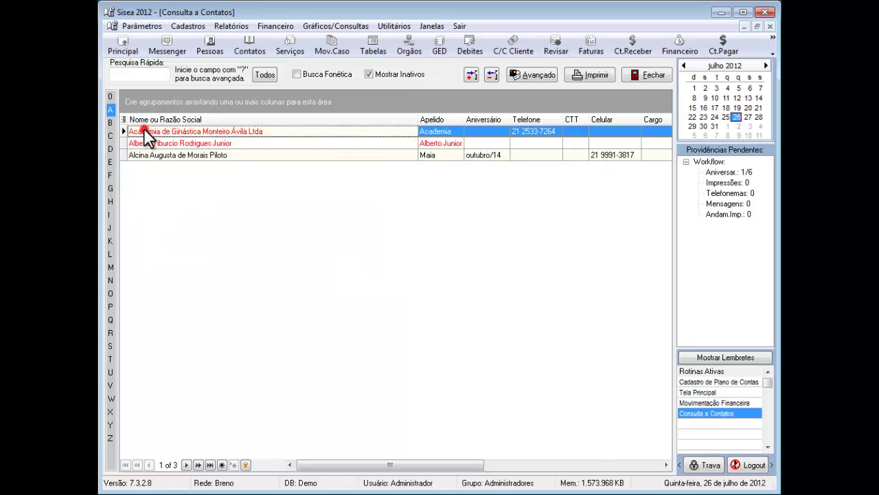
Examine the custom filter for Nome ou Razão Social and the filter builder, cancelling both without applying a filter
click(412, 118)
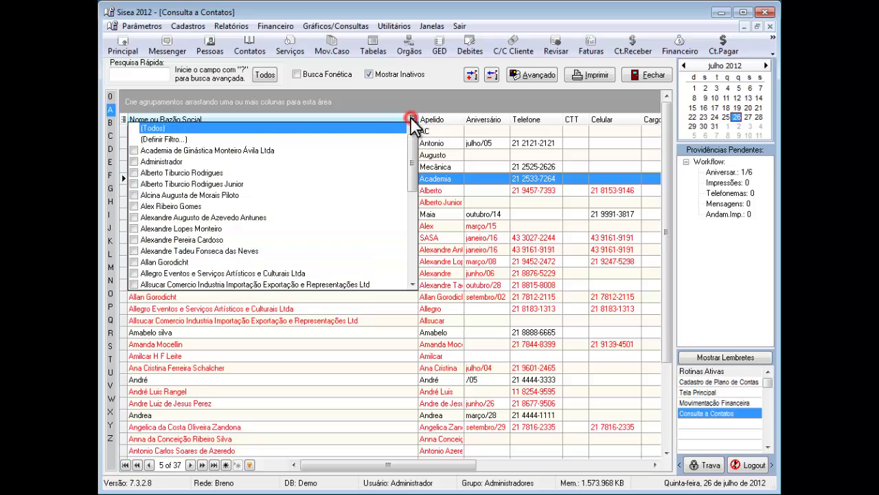
click(238, 137)
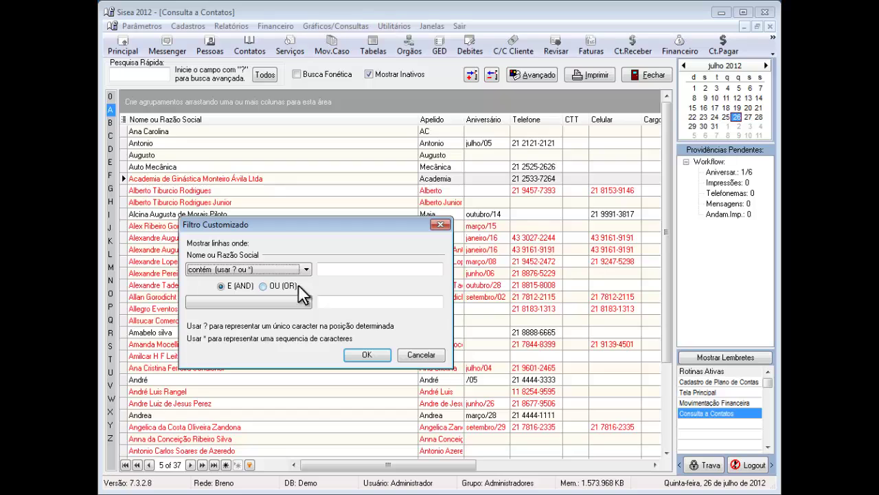
click(414, 355)
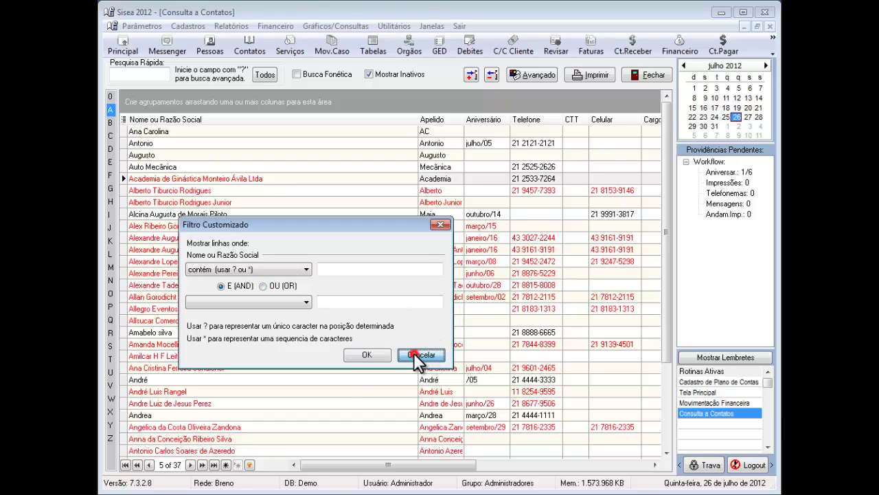
click(250, 465)
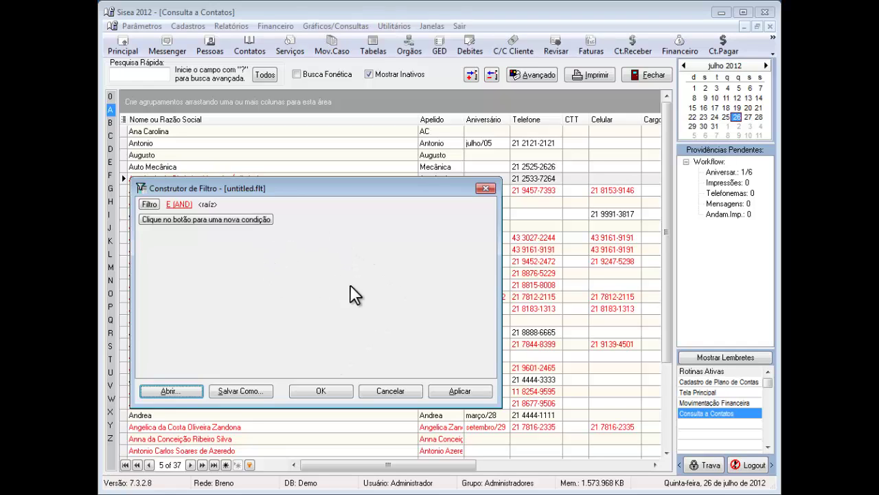
click(407, 389)
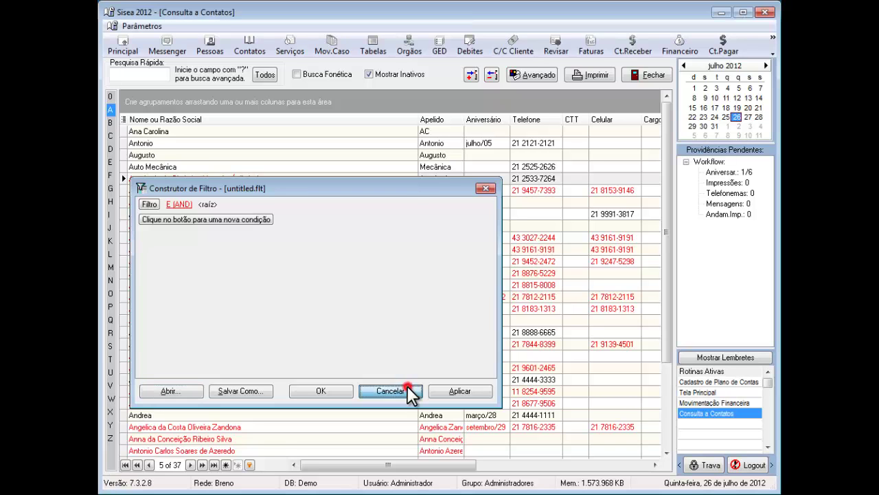
Browse the contact records by jumping to the last one, paging back, and selecting a contact in the list
click(214, 465)
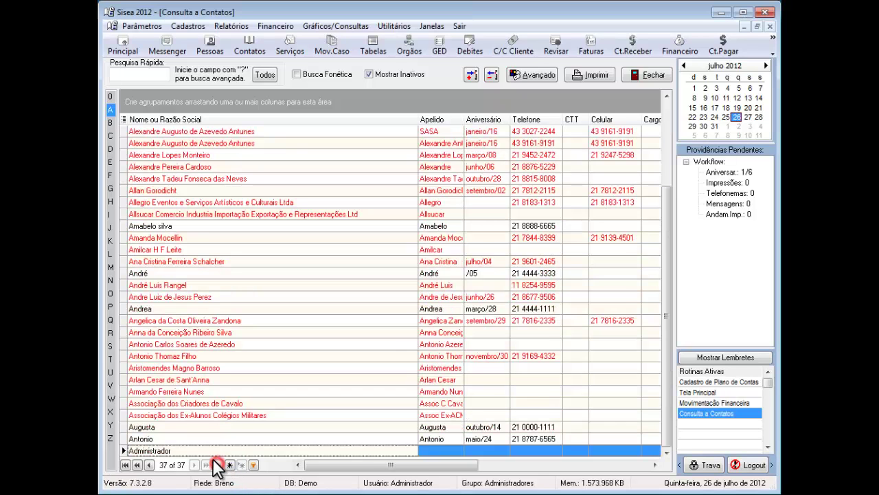
click(136, 465)
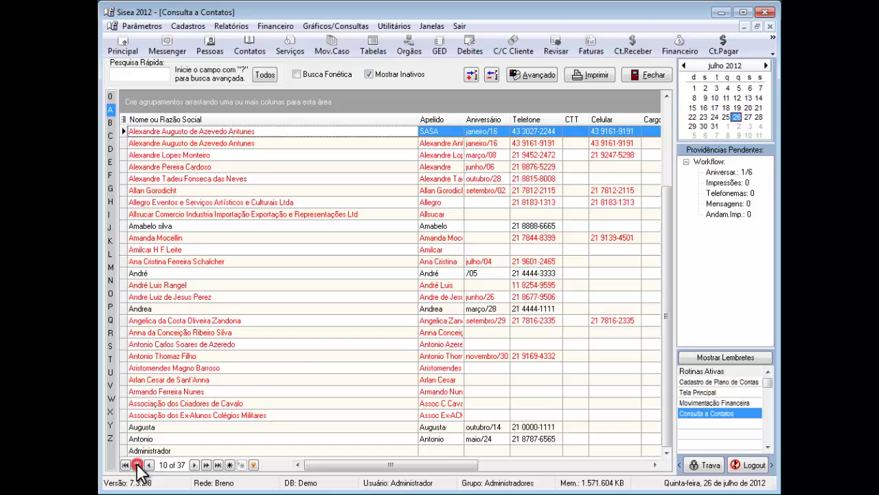
click(295, 344)
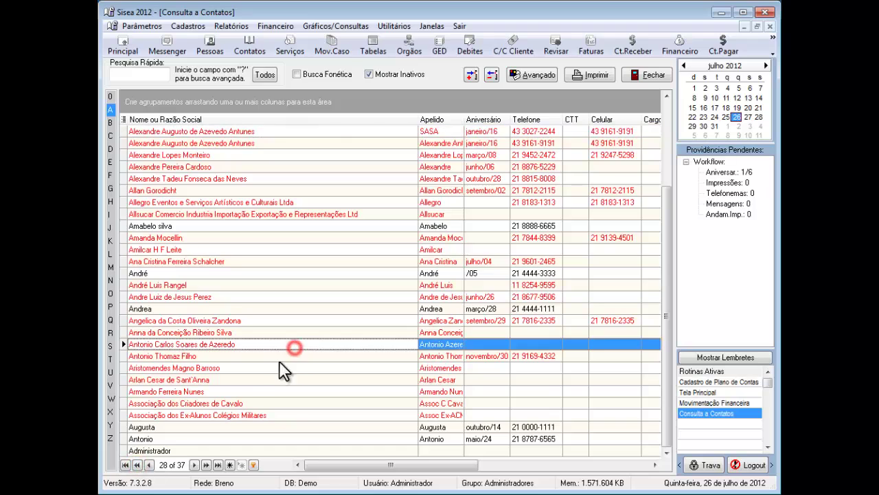
click(137, 465)
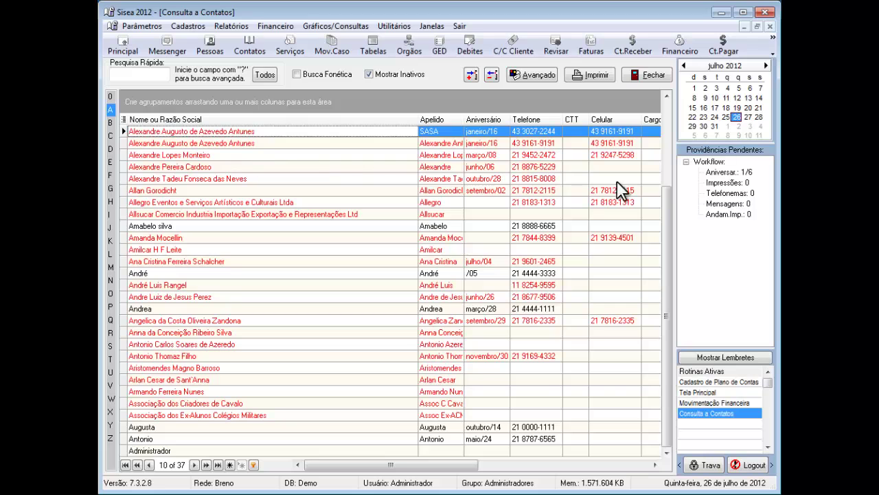
Group the contact list by the Estado column and bring its group headings into view
drag(664, 226, 656, 167)
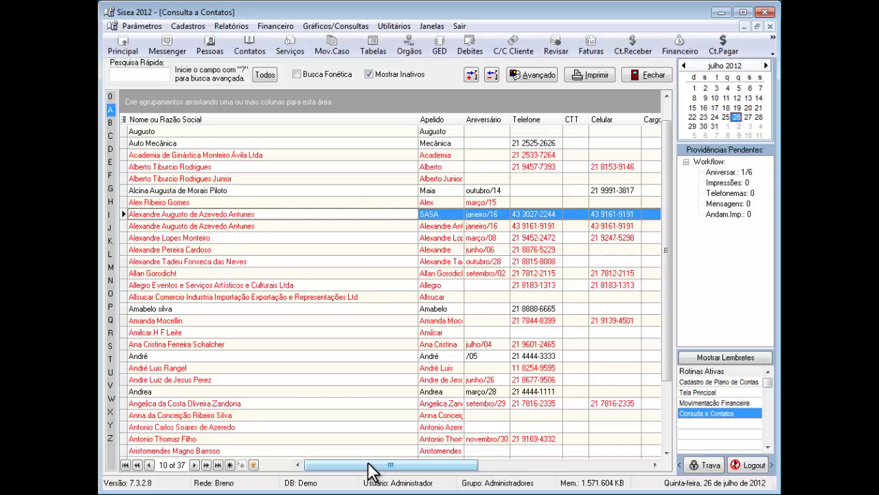
drag(368, 465, 526, 469)
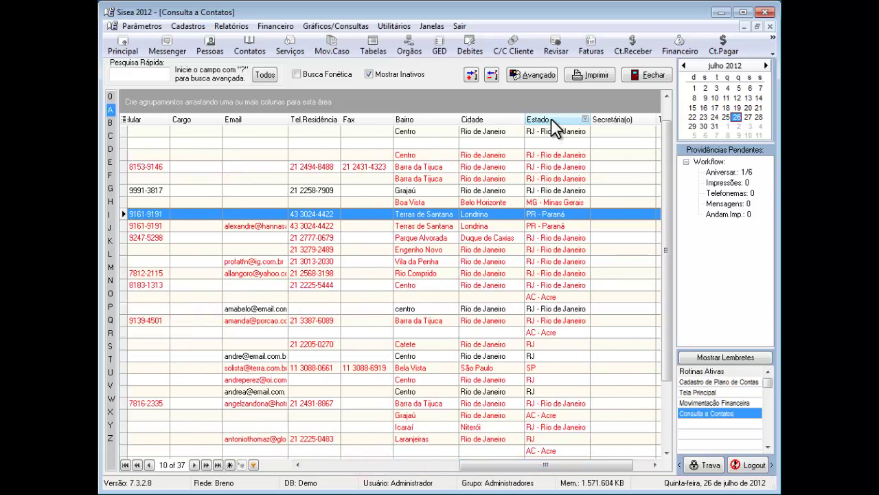
drag(551, 118, 393, 97)
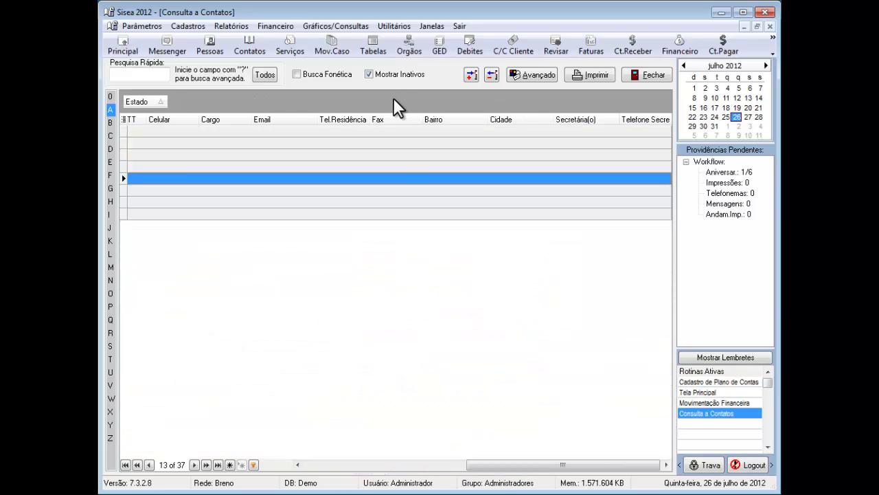
drag(526, 470, 363, 467)
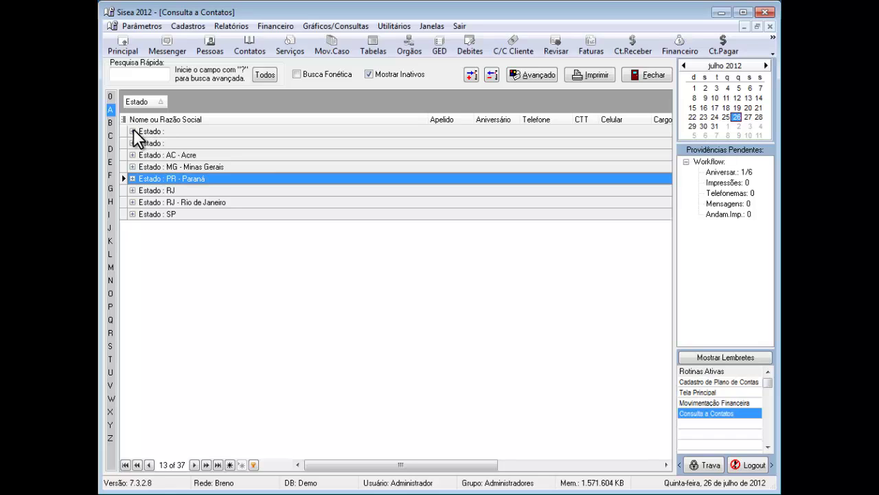
Inspect the contacts under Estado RJ, and add Cidade as a second grouping level, expanding RJ - Rio de Janeiro to show its cities
click(132, 189)
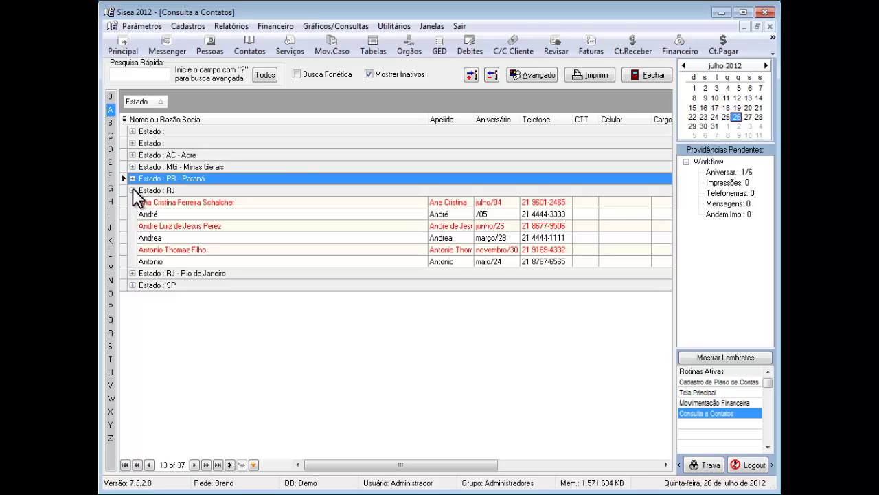
click(133, 190)
drag(397, 471, 530, 470)
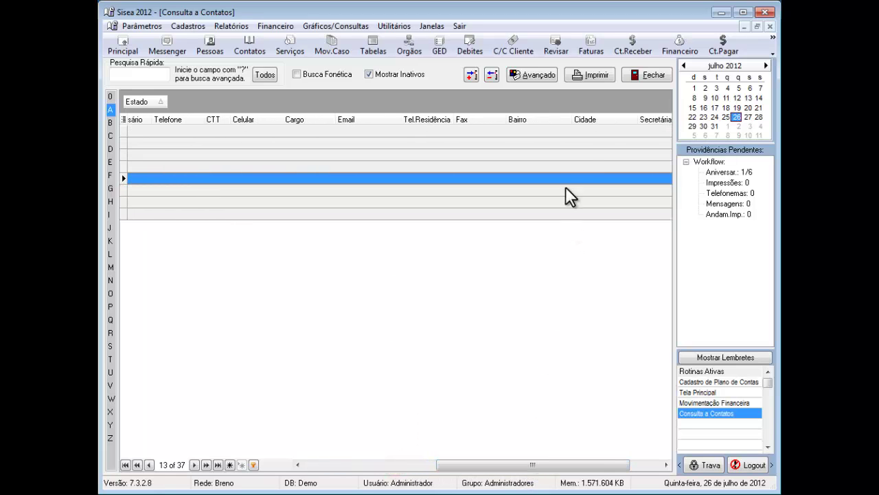
mouse_move(603, 119)
mouse_down()
mouse_move(505, 113)
mouse_move(499, 100)
mouse_up()
drag(526, 459, 364, 469)
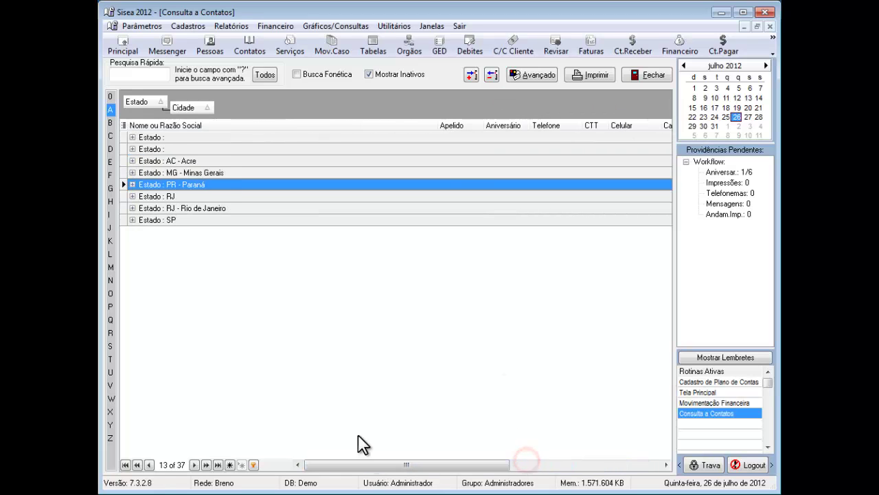
click(133, 207)
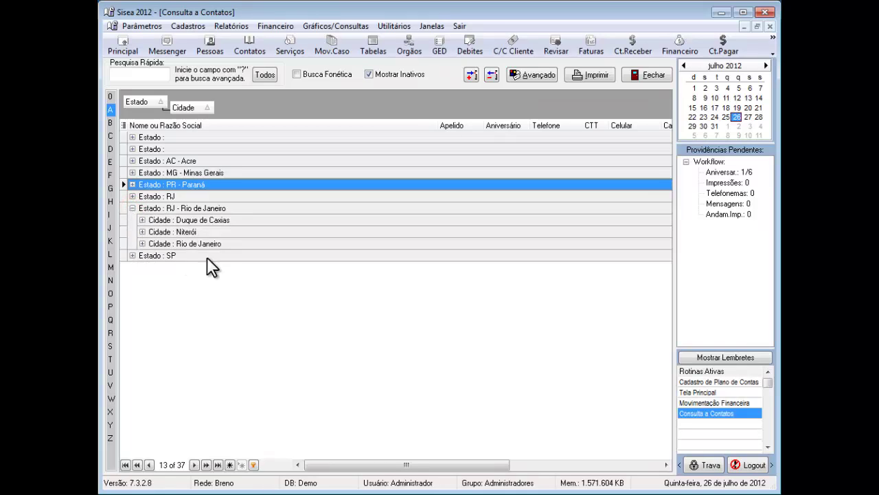
Add the Bairro column as a third grouping level below Cidade in the contact list
drag(402, 467, 526, 467)
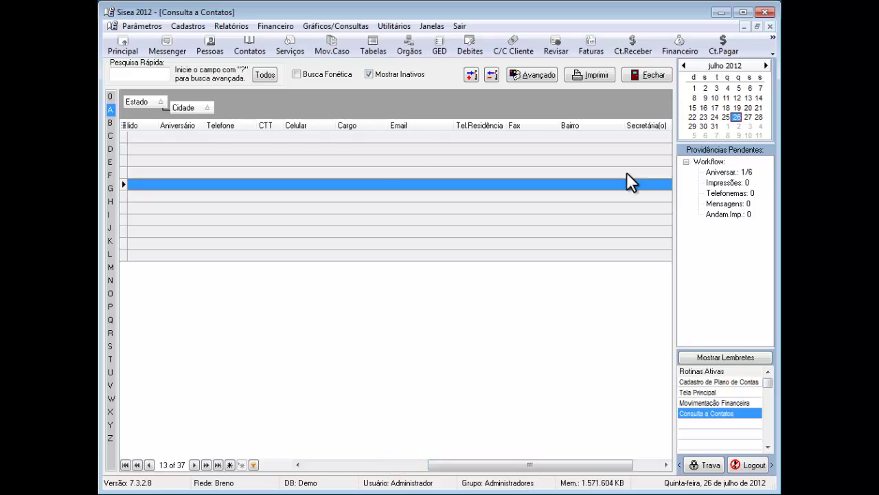
drag(595, 124, 230, 113)
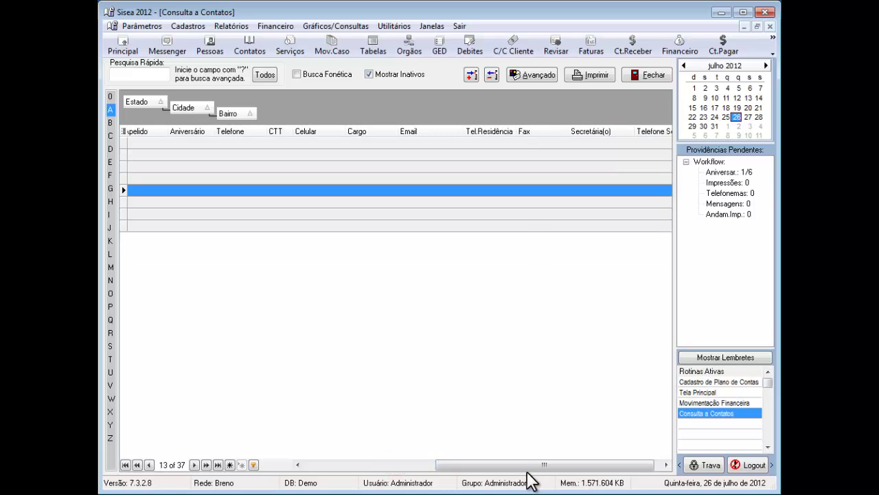
drag(525, 464, 364, 467)
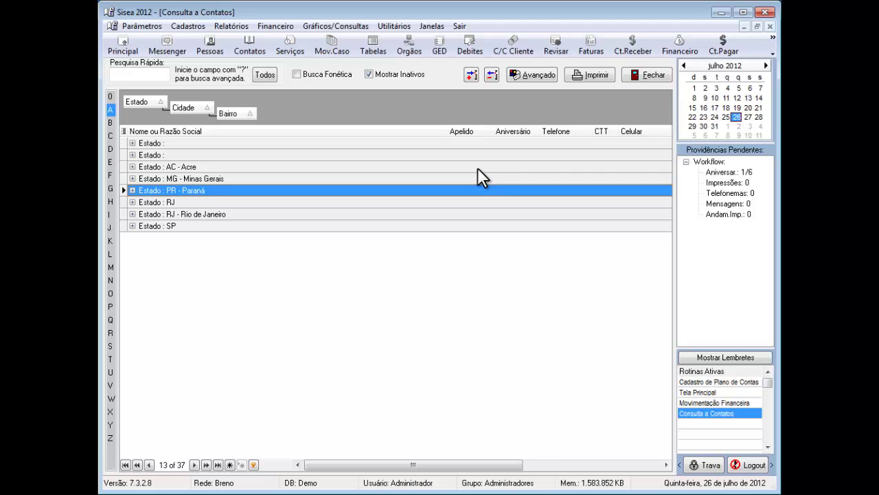
Open the advanced list options and expand, collapse and re-expand all groups of the contact list
click(530, 74)
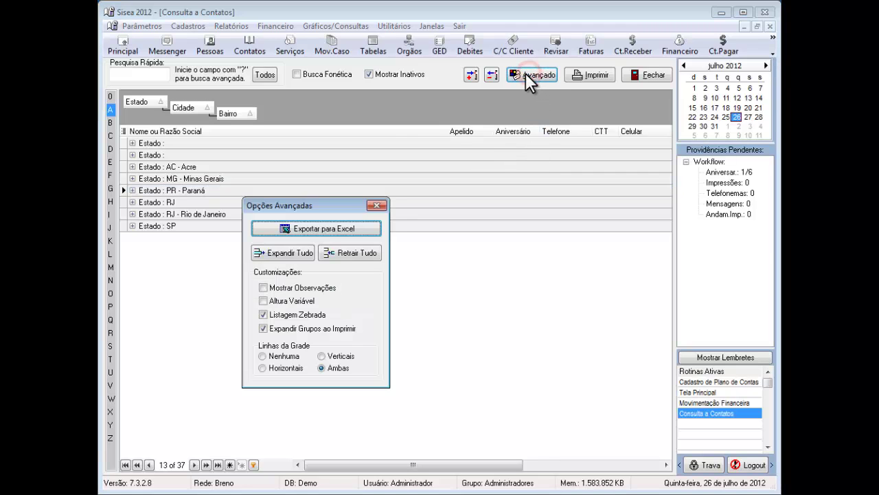
drag(340, 207, 412, 152)
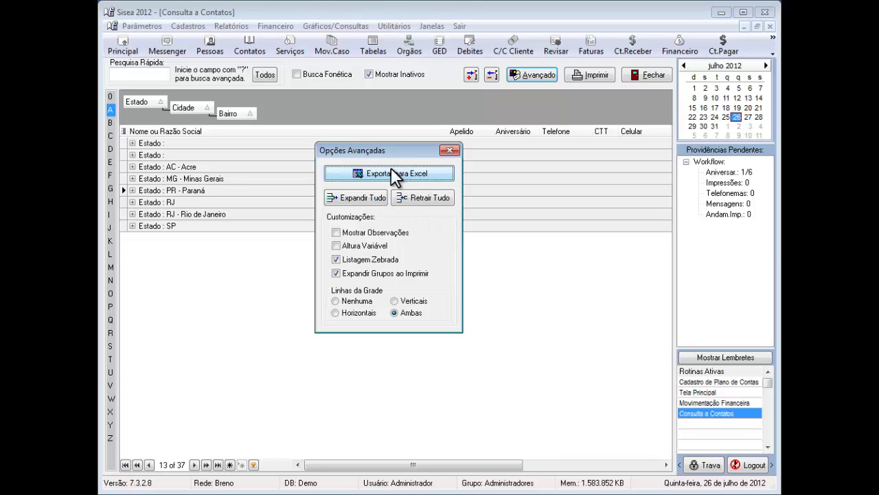
click(362, 195)
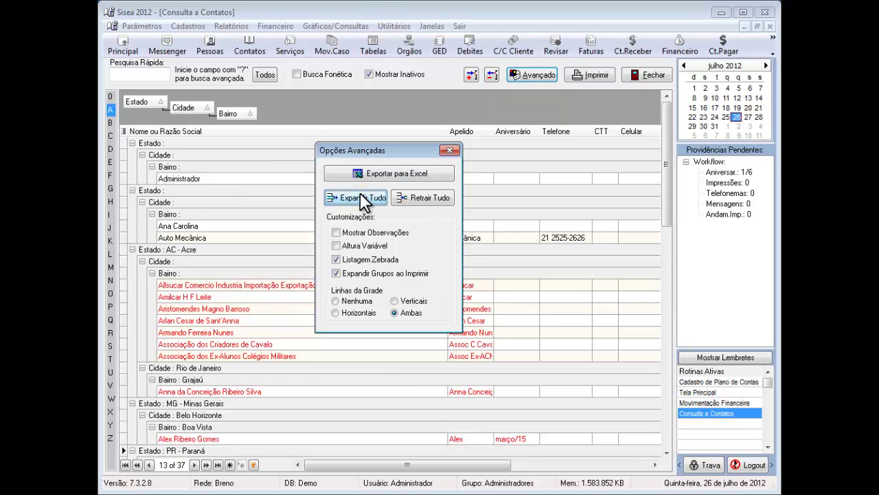
click(423, 196)
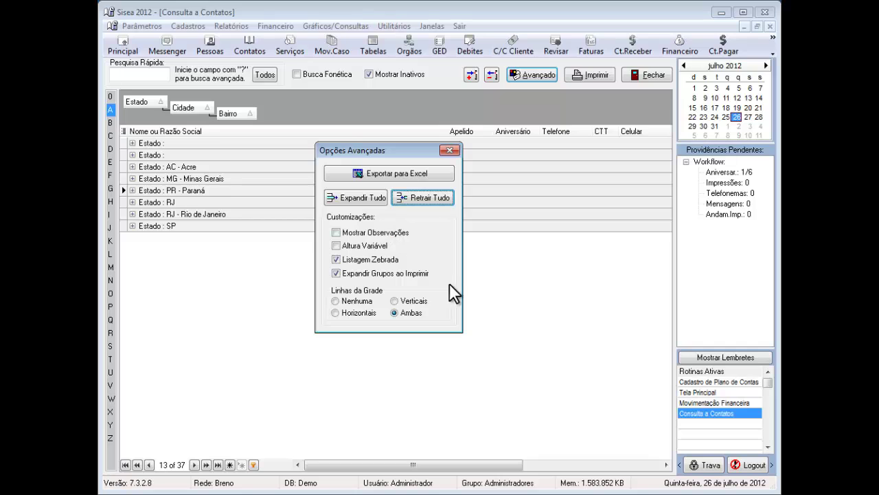
click(336, 232)
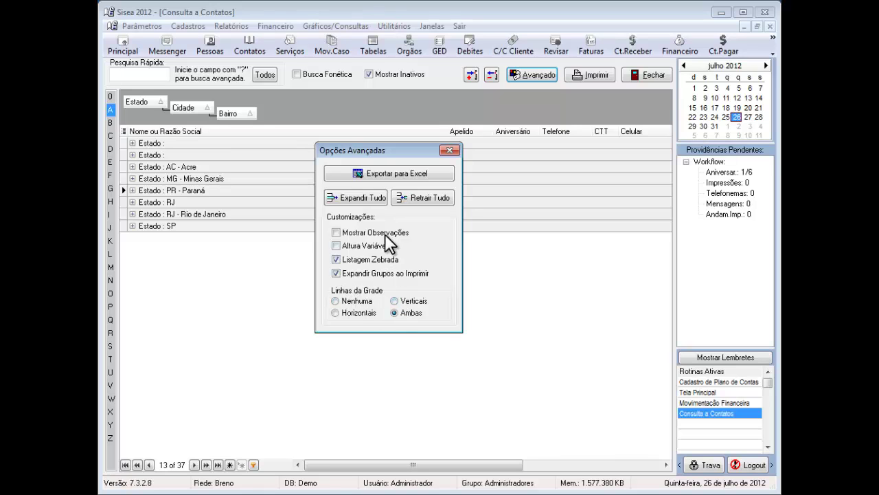
click(354, 198)
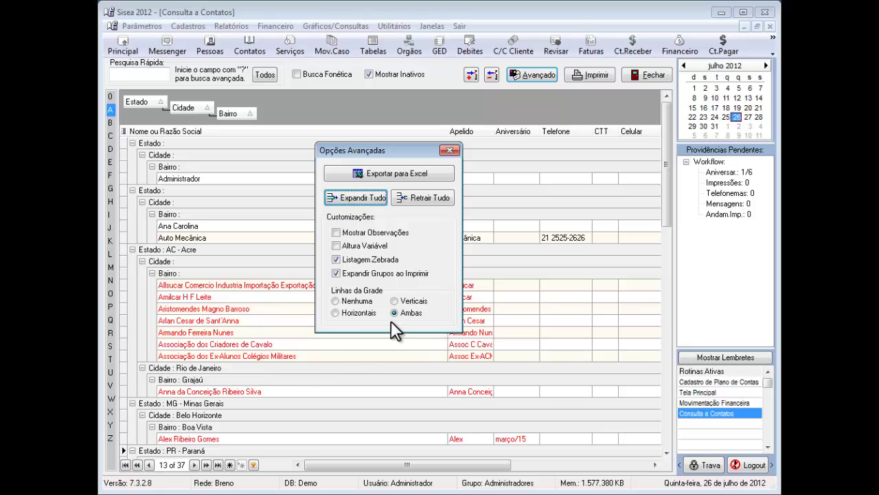
Try the Nenhuma, Verticais and Horizontais grid line styles, restore Ambas and close the advanced options
click(336, 301)
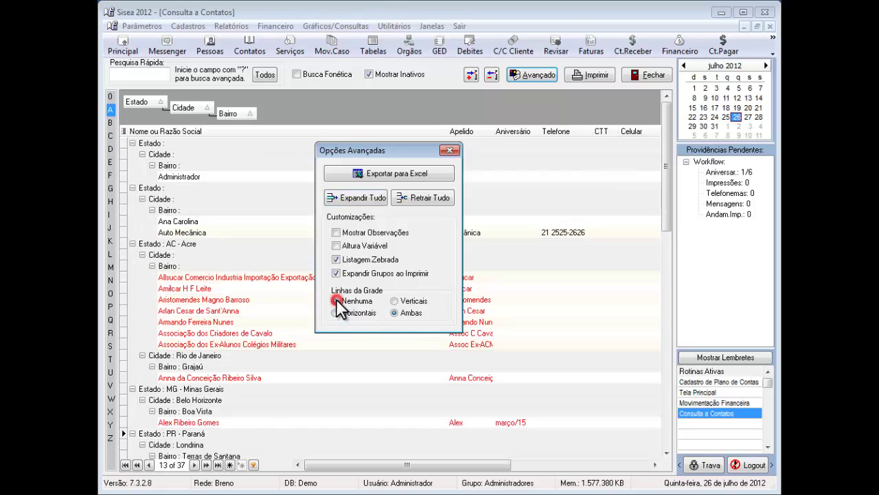
click(397, 302)
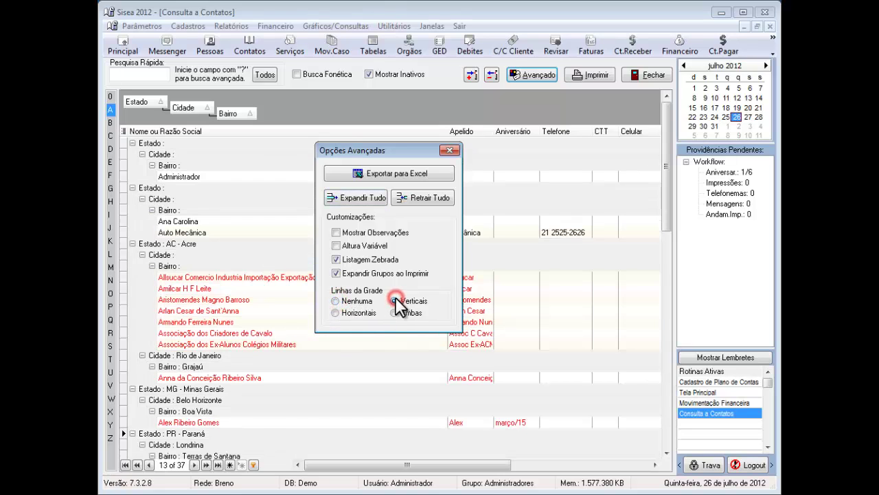
click(336, 313)
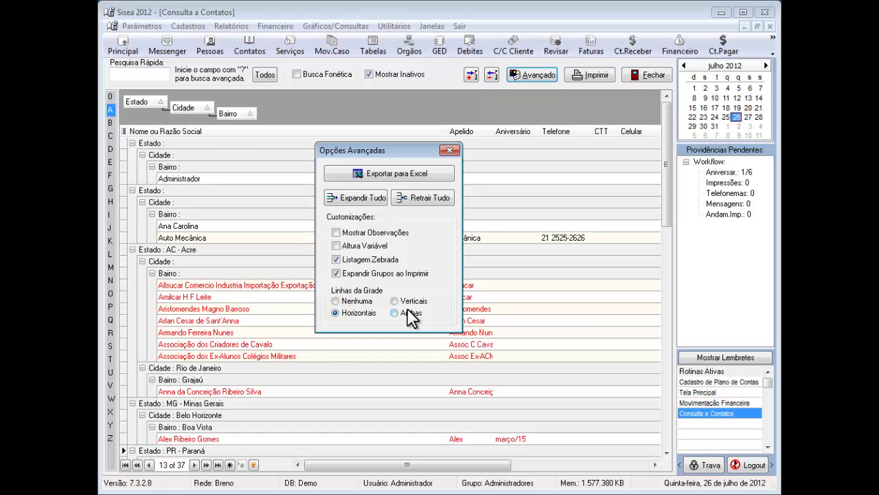
click(393, 313)
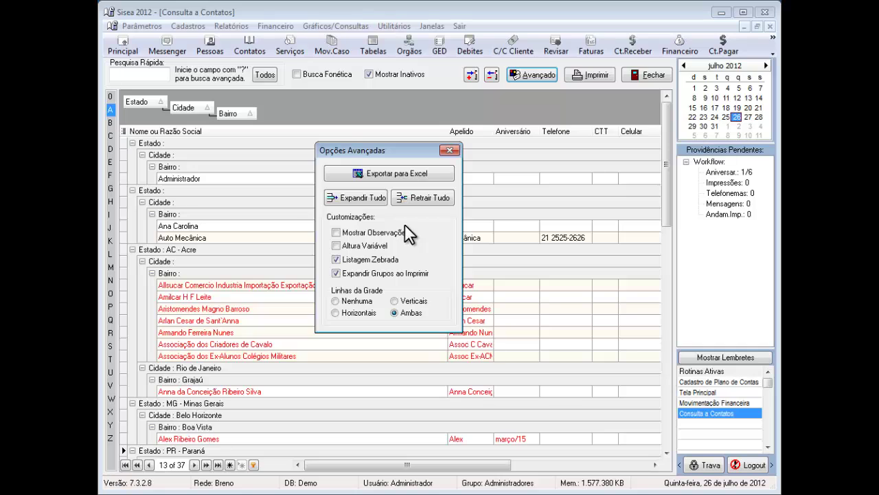
click(450, 150)
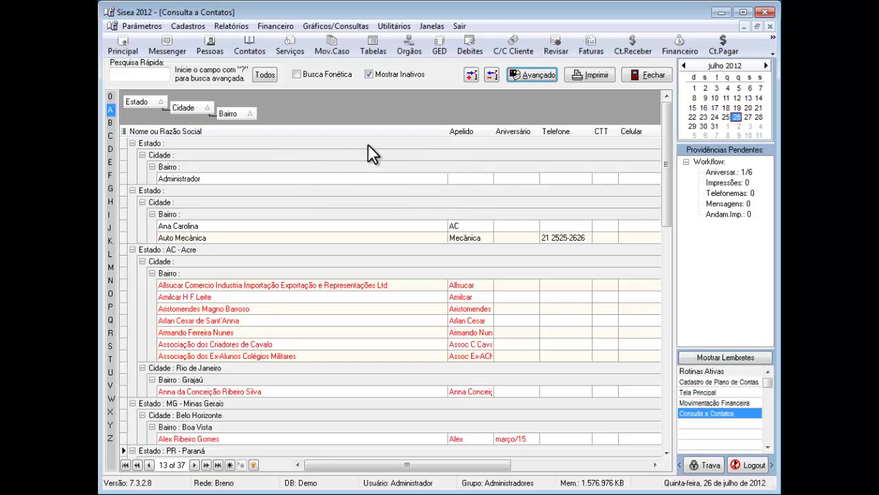
Open C/C Clientes (Despesas) and start a Débito entry, comparing its form with the Crédito operation
click(269, 25)
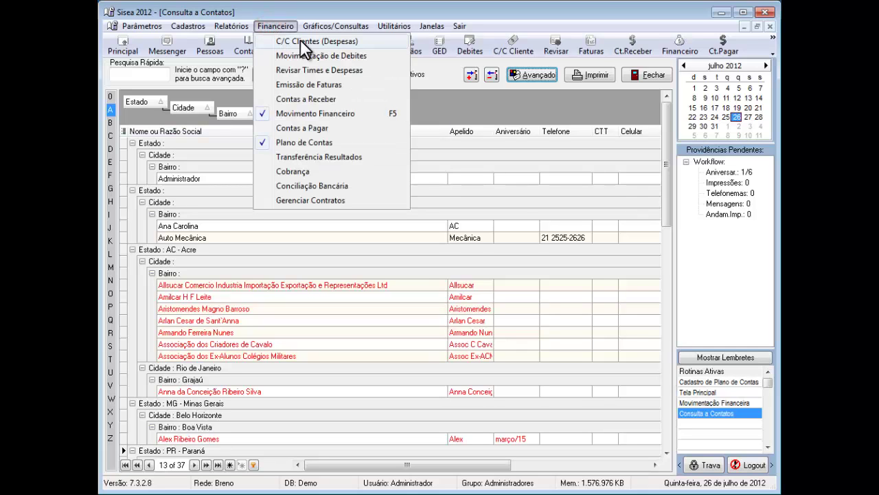
click(300, 40)
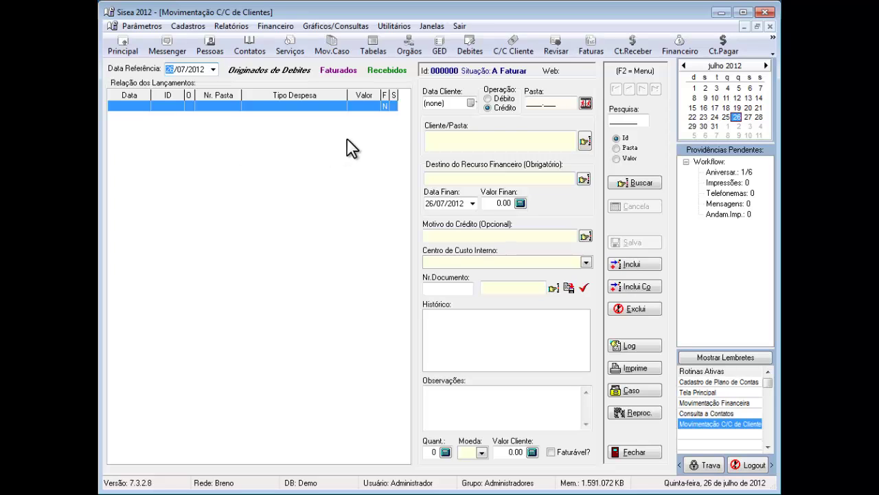
click(502, 98)
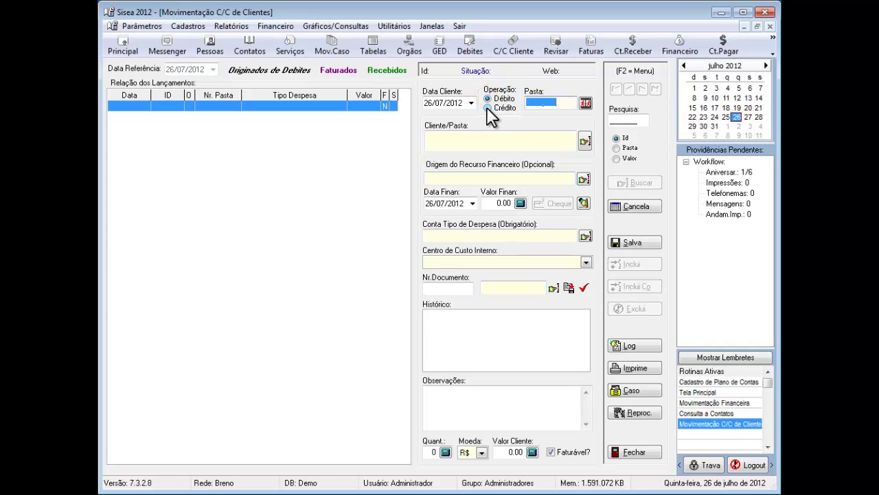
click(487, 107)
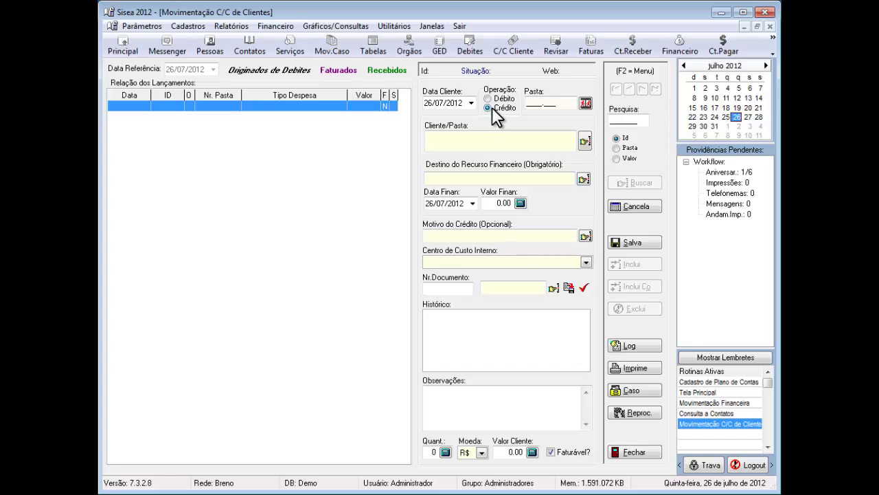
click(487, 98)
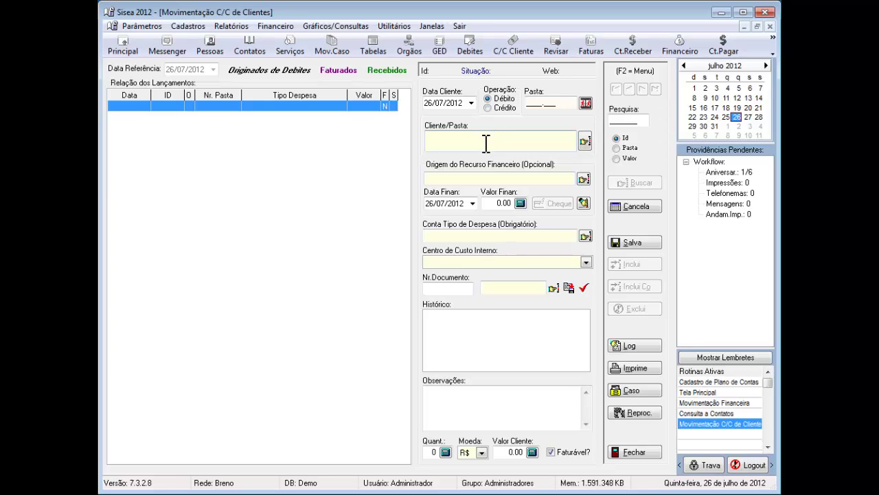
View the Cliente/Pasta selector without choosing a case, and compare the financial resource field under Crédito and Débito
click(585, 140)
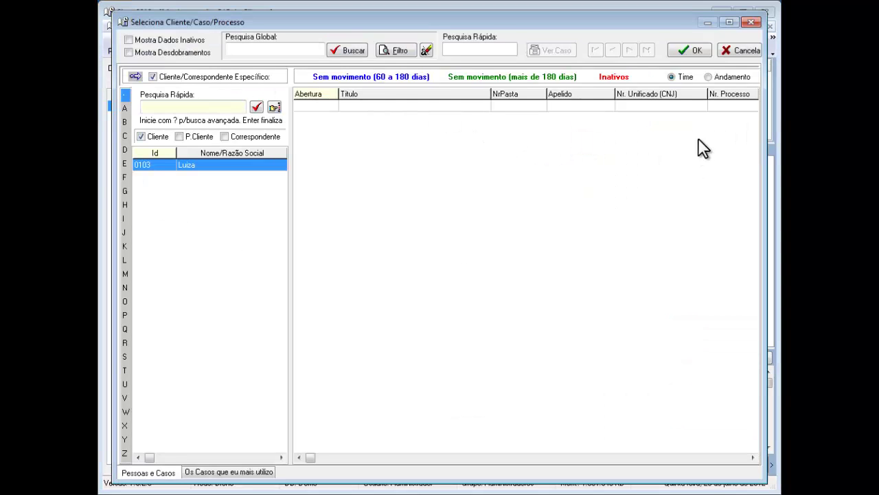
click(733, 51)
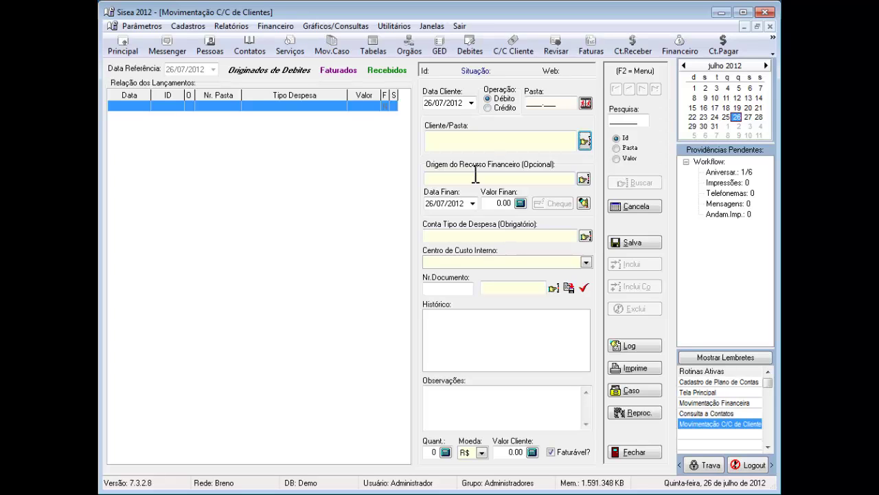
click(487, 109)
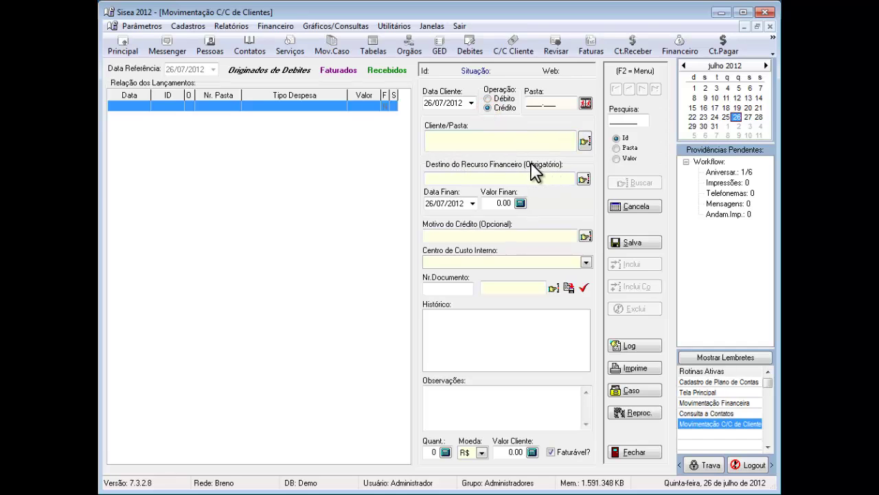
click(487, 98)
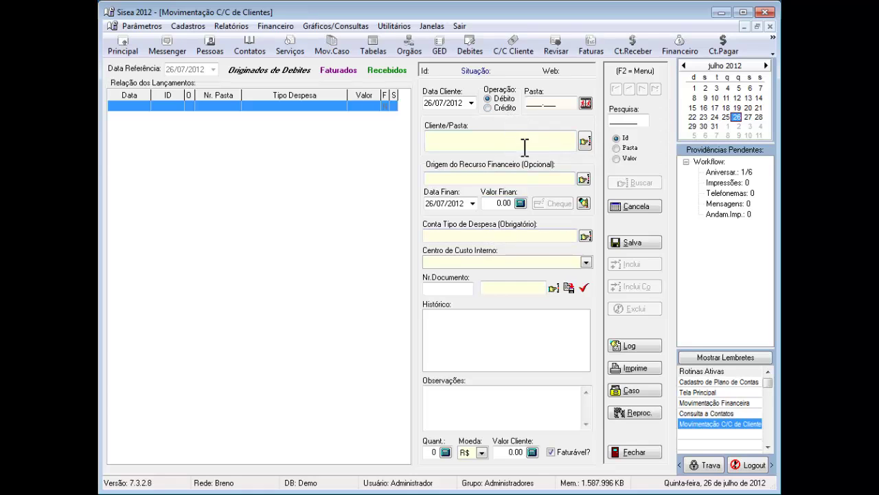
View the Conta Tipo de Despesa account list without choosing an account, and switch to Crédito to compare the field
click(585, 236)
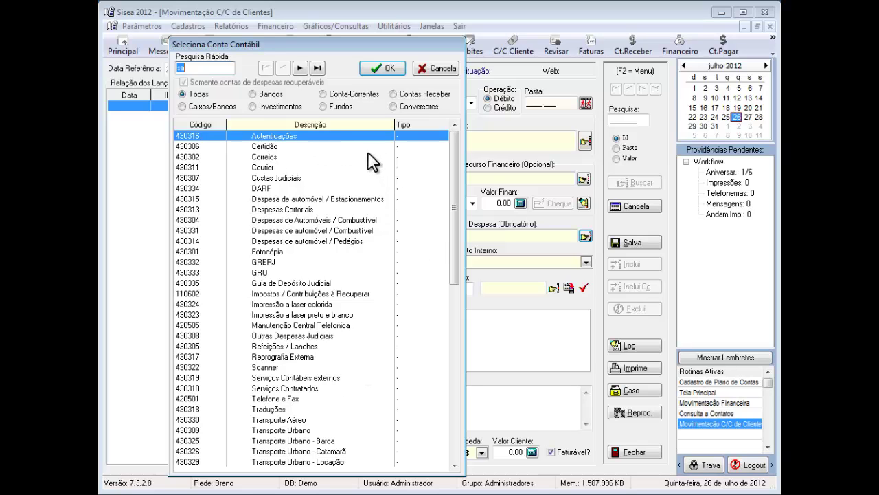
click(436, 68)
click(487, 107)
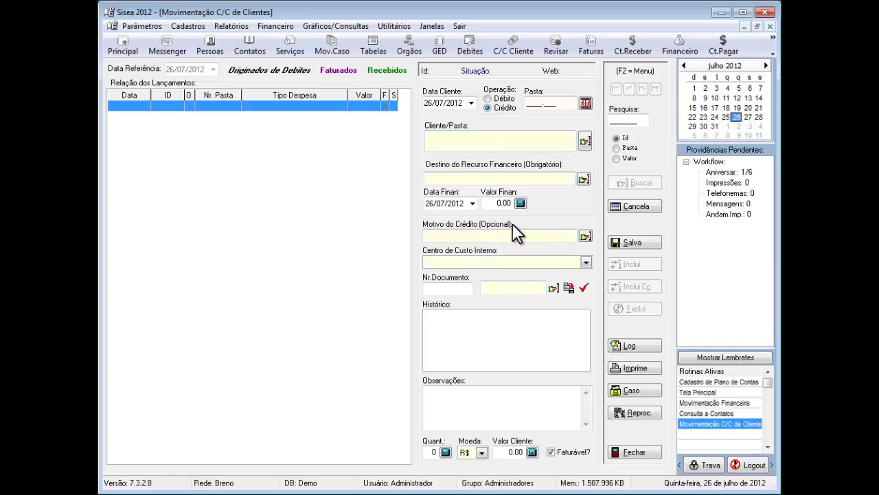
Set the operation back to Débito and toggle the Faturável option, leaving it enabled
click(487, 98)
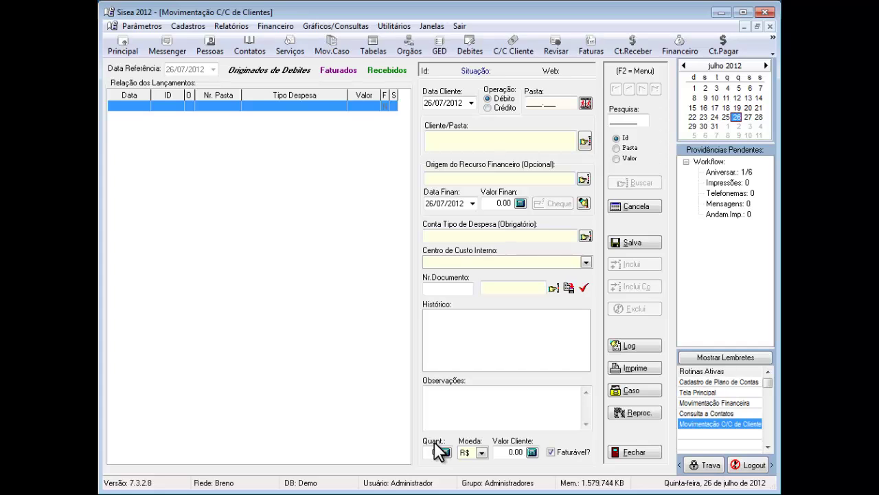
click(550, 451)
click(550, 452)
Examine the account definitions for billable and non-billable case debits in the system parameters, and leave without saving
click(133, 22)
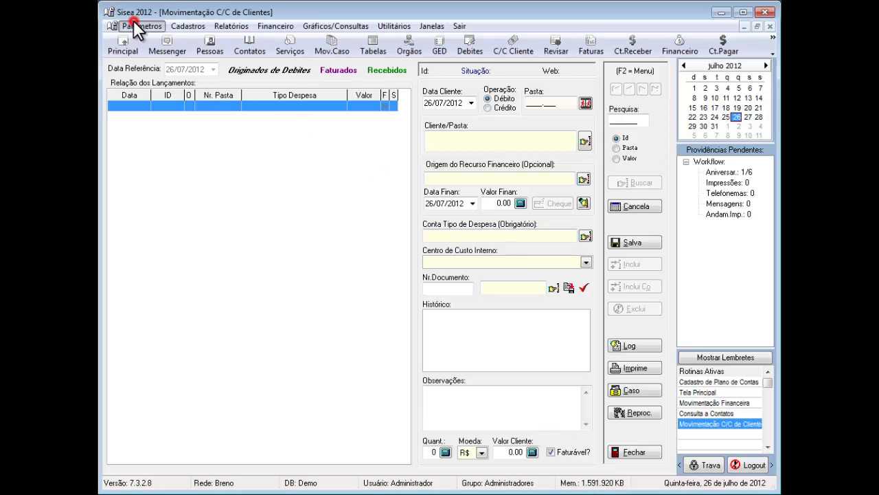
click(157, 126)
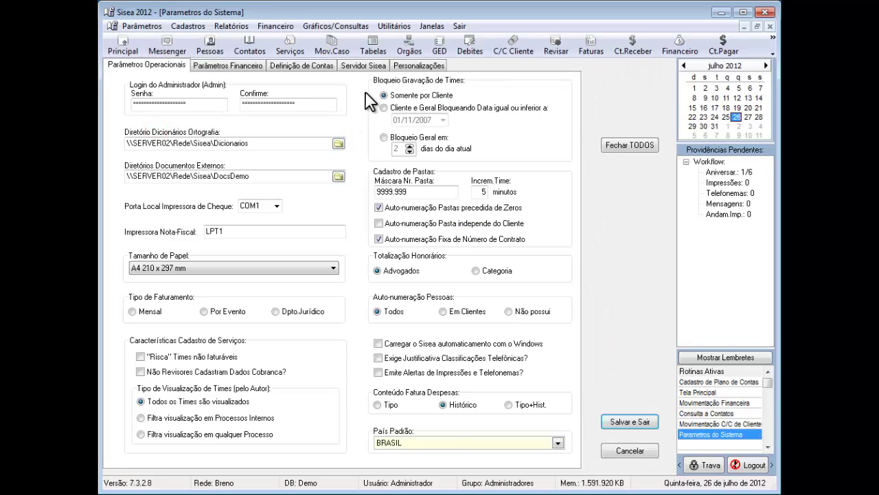
click(316, 66)
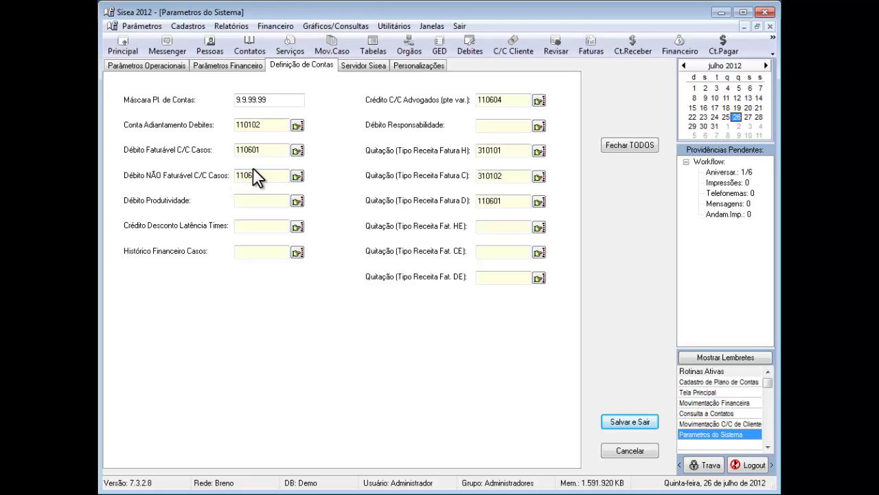
click(630, 450)
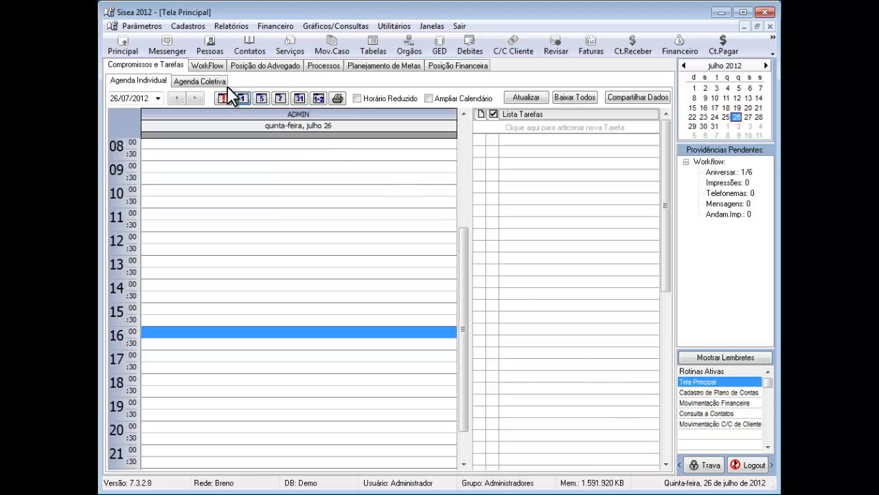
Create a debit request in the WorkFlow area with an advance of 100.00, view its message options, and save it
click(208, 65)
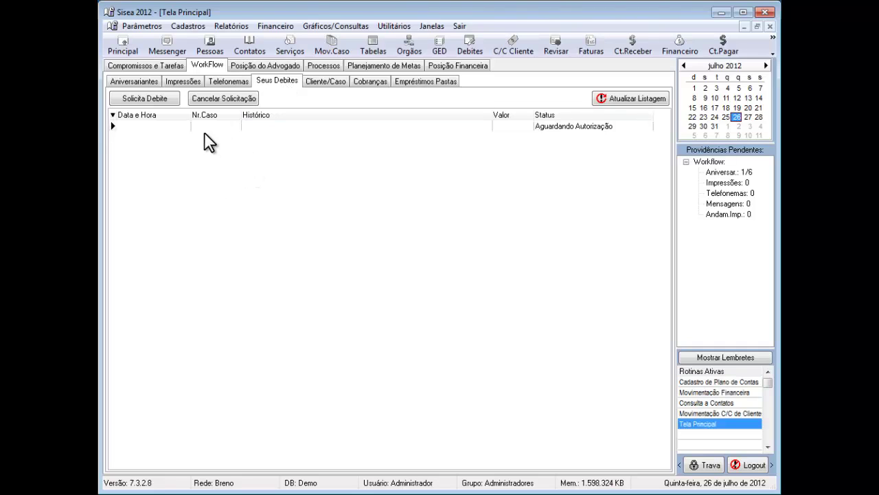
click(146, 95)
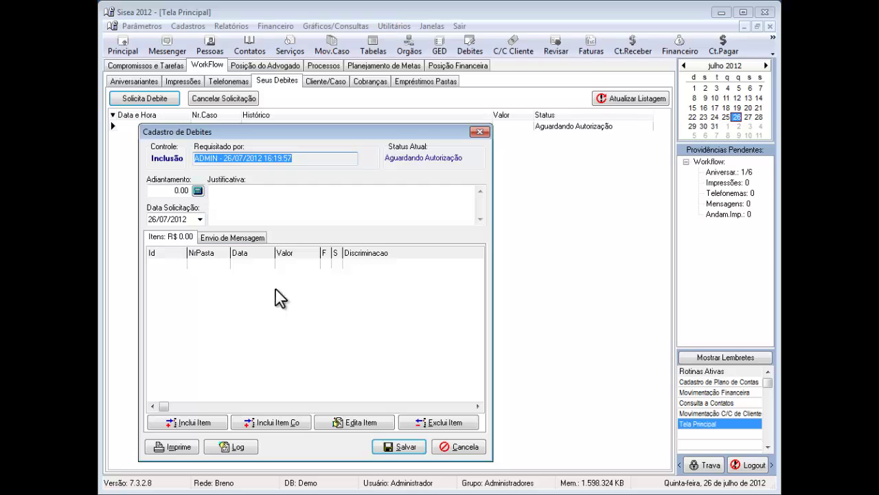
click(167, 191)
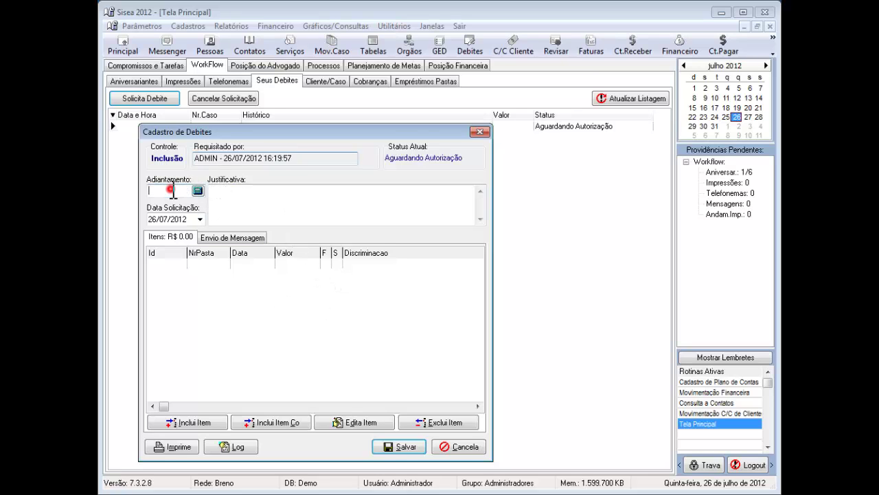
text(100)
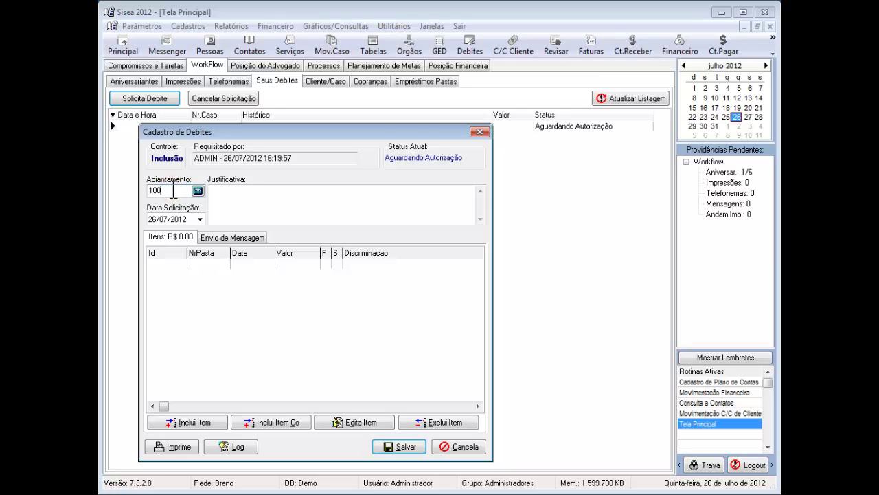
click(261, 203)
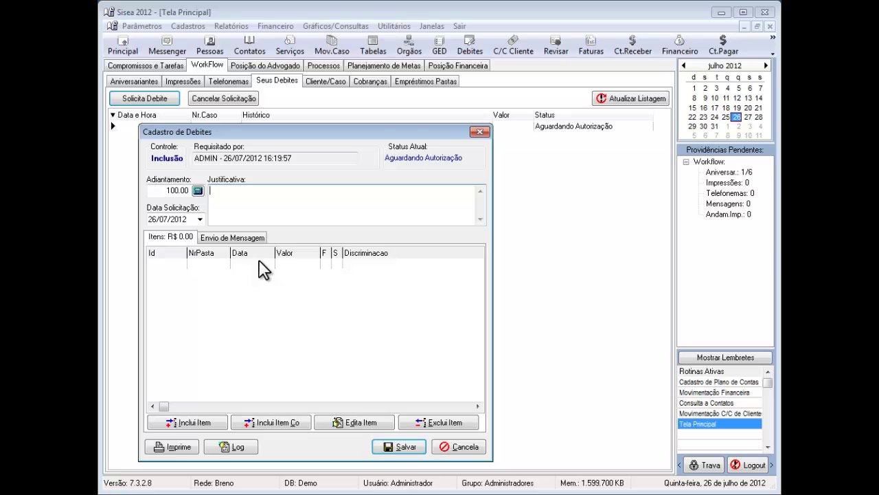
click(243, 237)
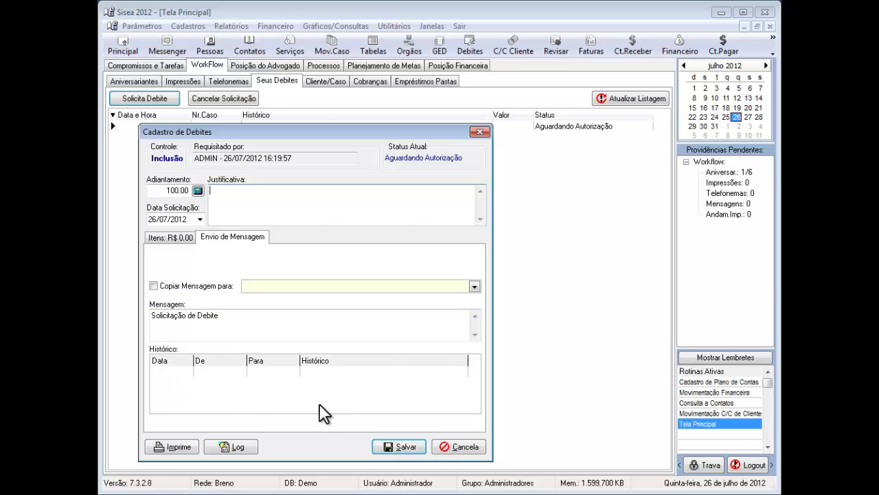
click(405, 447)
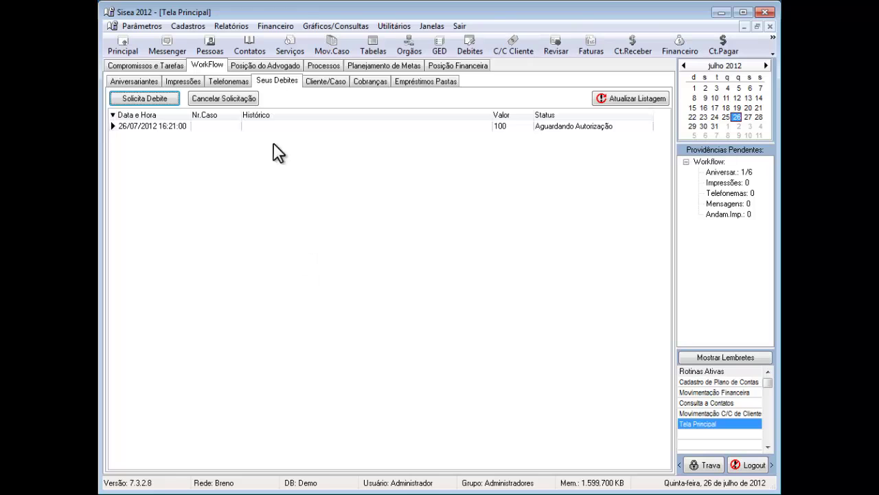
Examine the debit management and new-debit notification options in the first administrative staff member's login data, and leave without saving
click(210, 42)
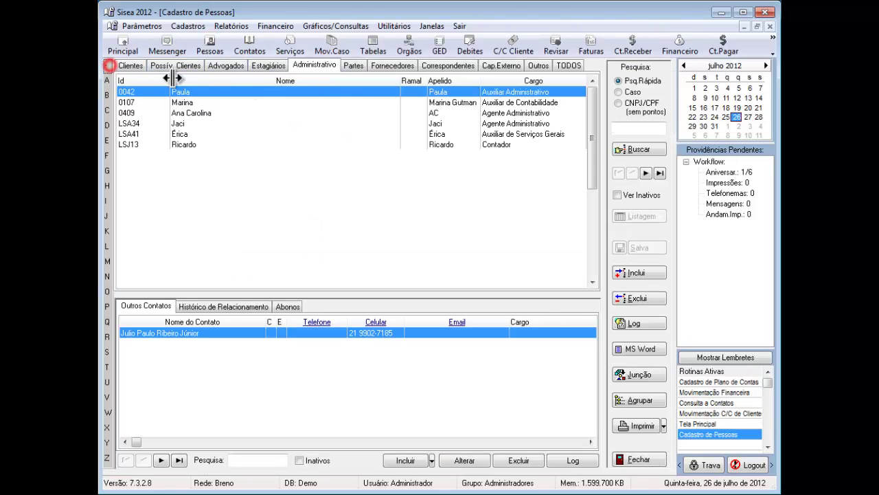
double_click(184, 92)
click(336, 247)
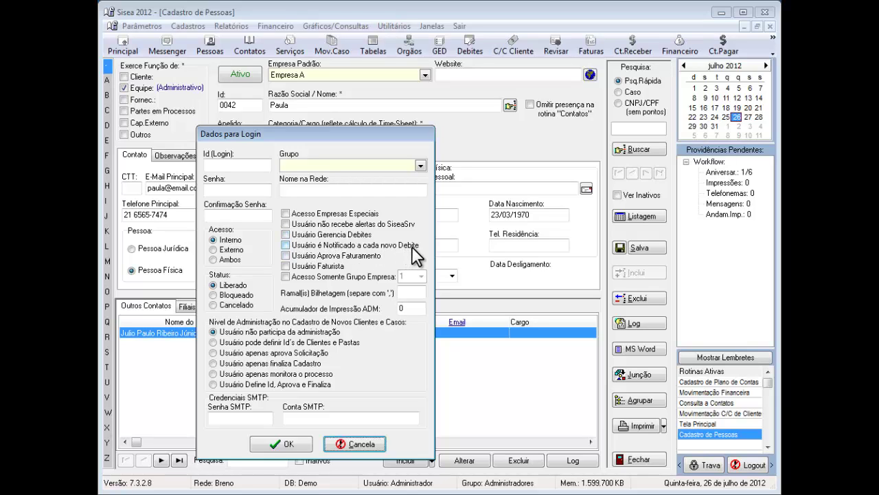
click(286, 245)
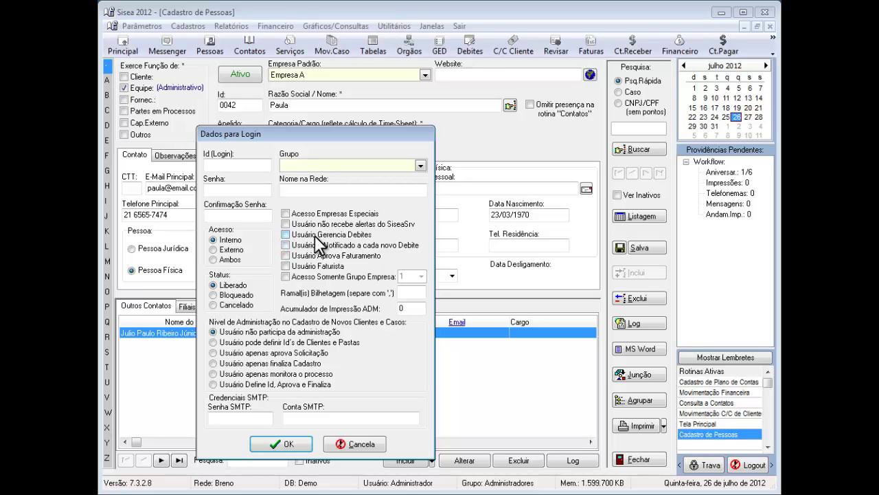
click(286, 235)
click(361, 445)
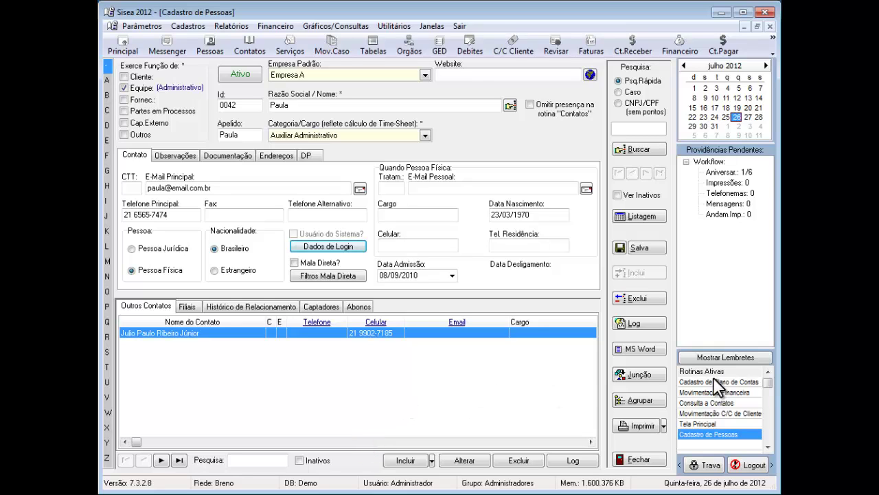
Reopen the 100.00 debit request and start a new item for caso 2 with expense type Scanner
click(709, 423)
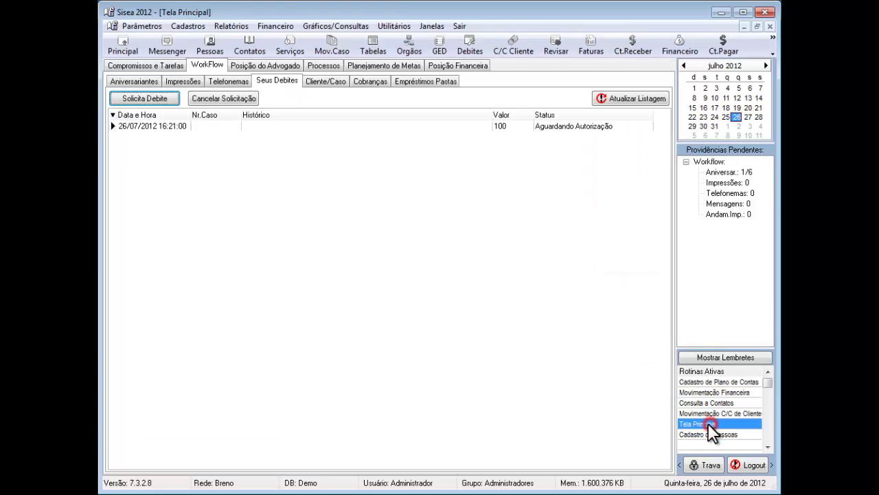
click(186, 127)
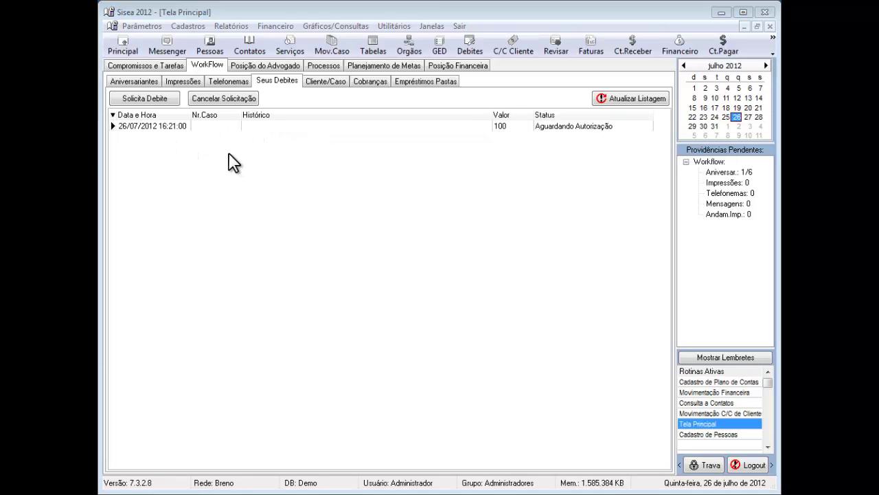
double_click(159, 126)
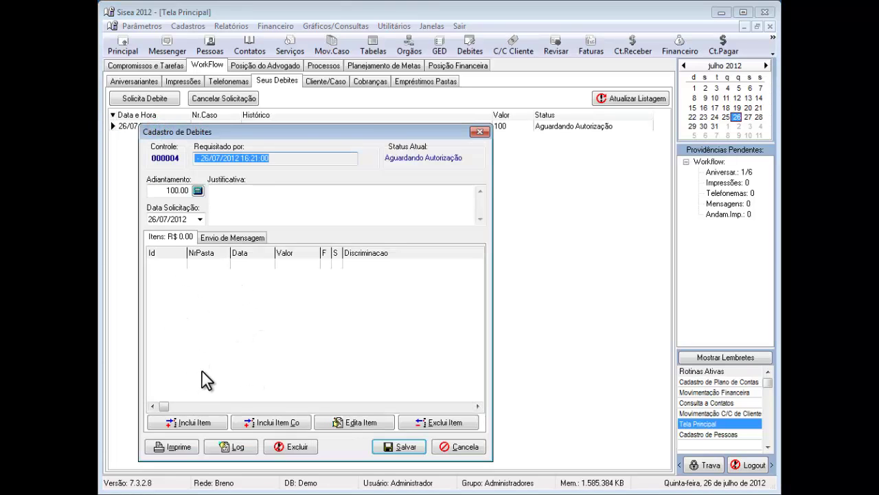
click(182, 424)
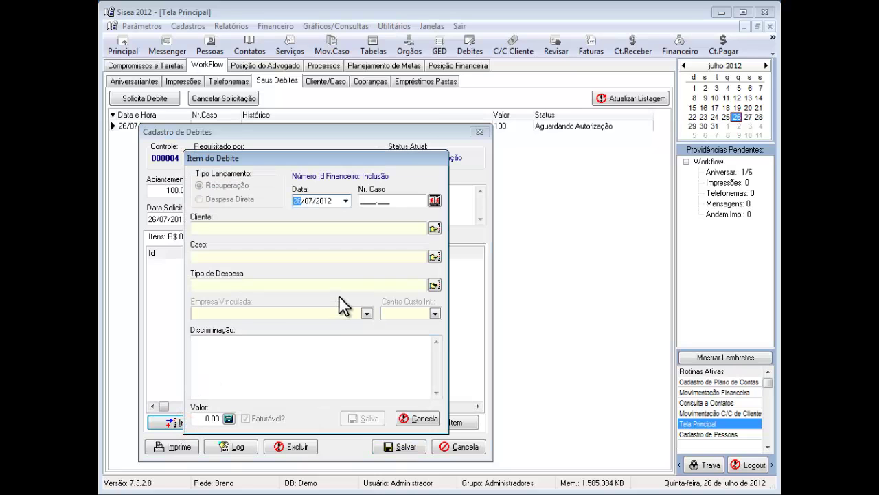
click(434, 256)
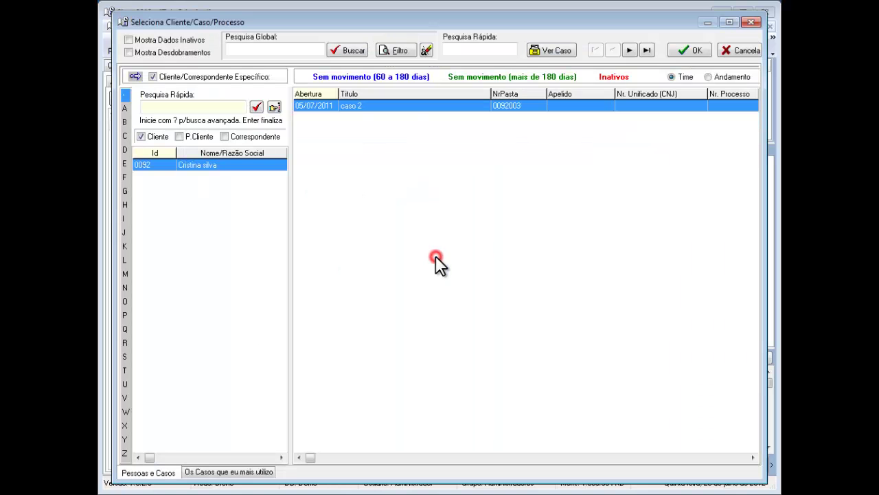
double_click(359, 105)
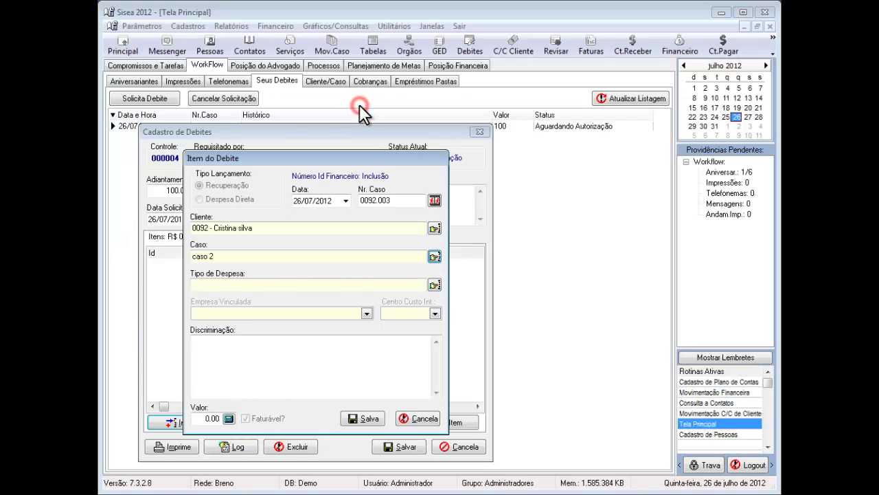
click(434, 285)
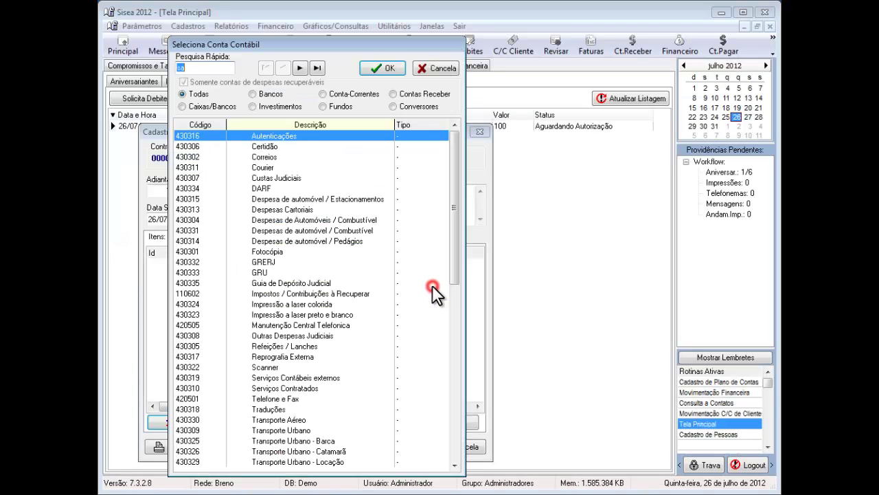
double_click(269, 366)
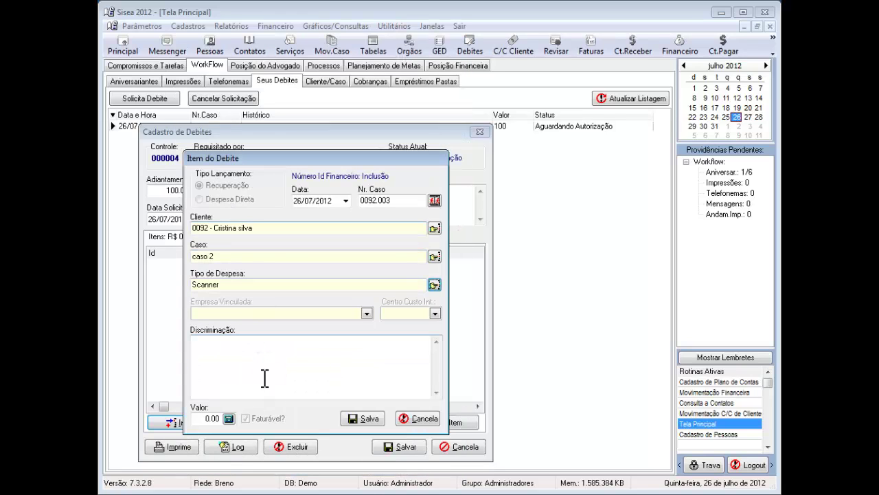
Enter the item's description as "copia" and its value as 20, and save the item
click(258, 366)
text(cop)
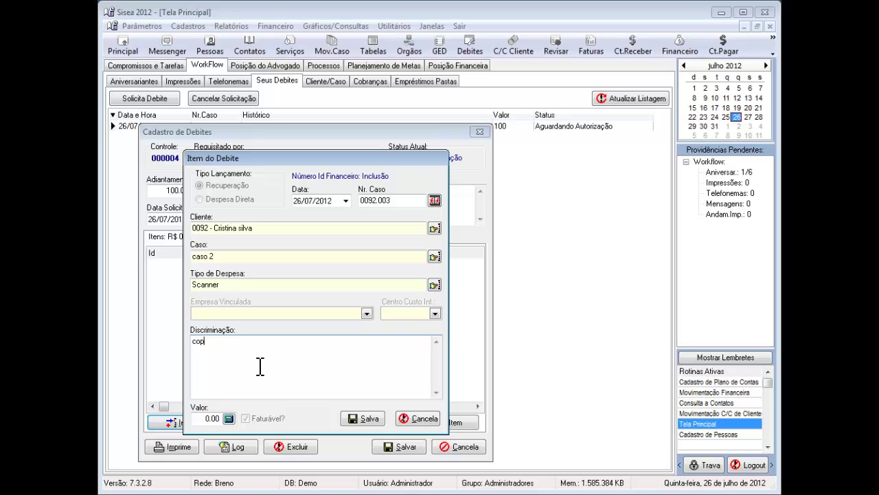
text(ia)
click(211, 419)
text(20)
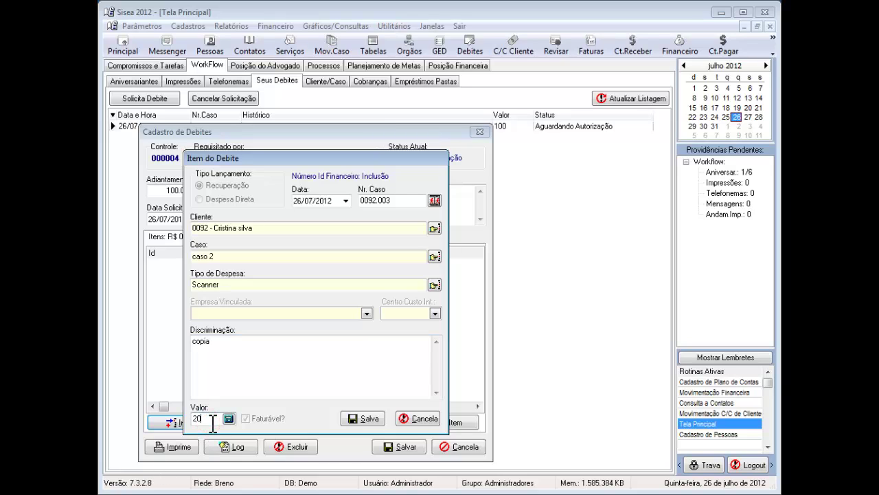
click(369, 419)
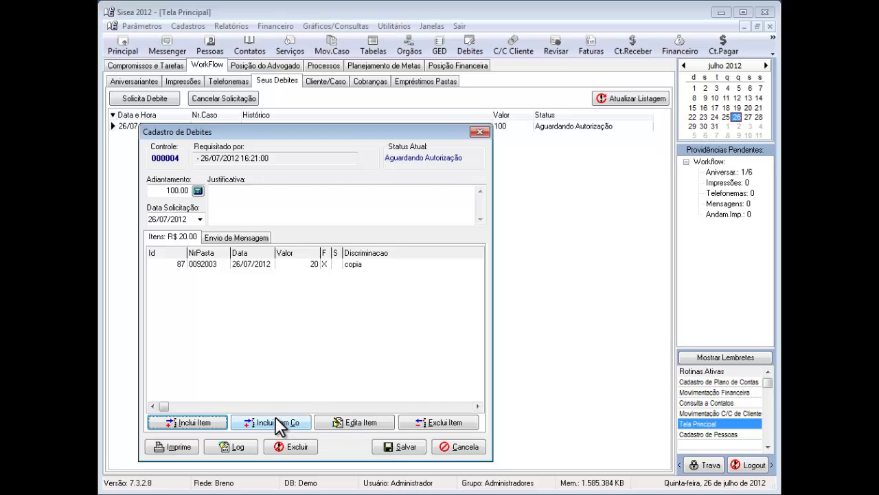
View a duplicate of the "copia" item without keeping it, and save the debit request
click(264, 263)
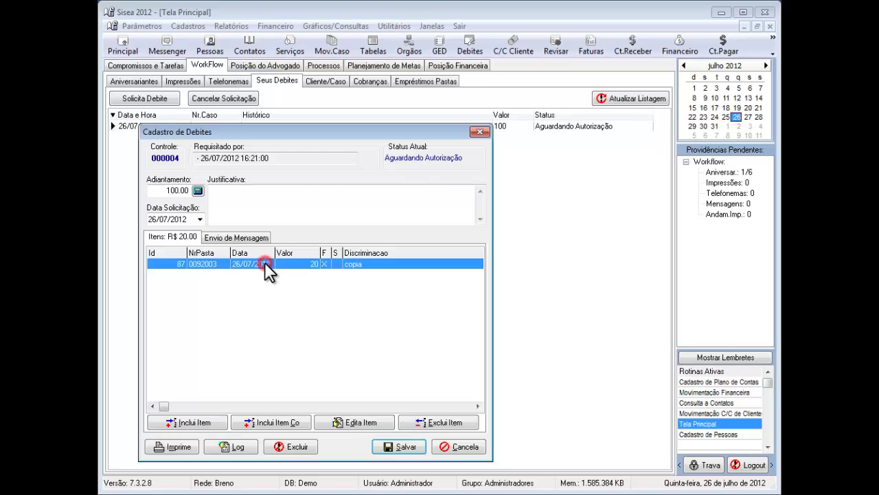
click(268, 424)
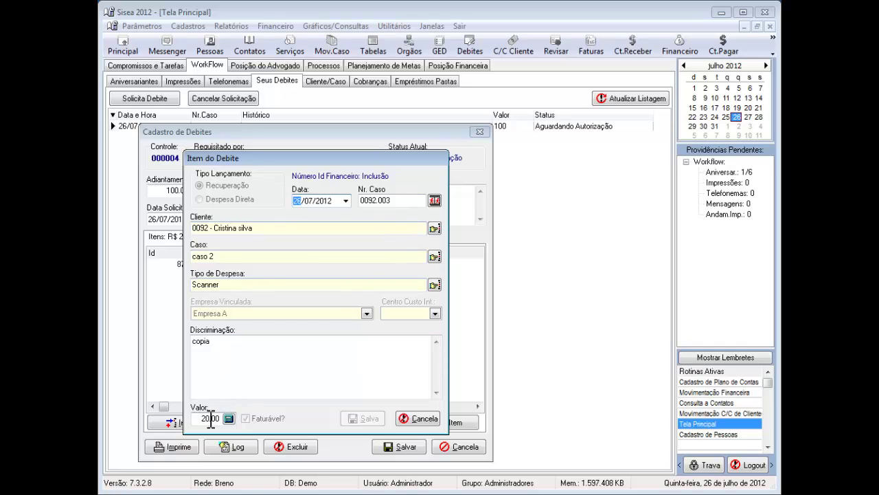
drag(213, 418, 202, 417)
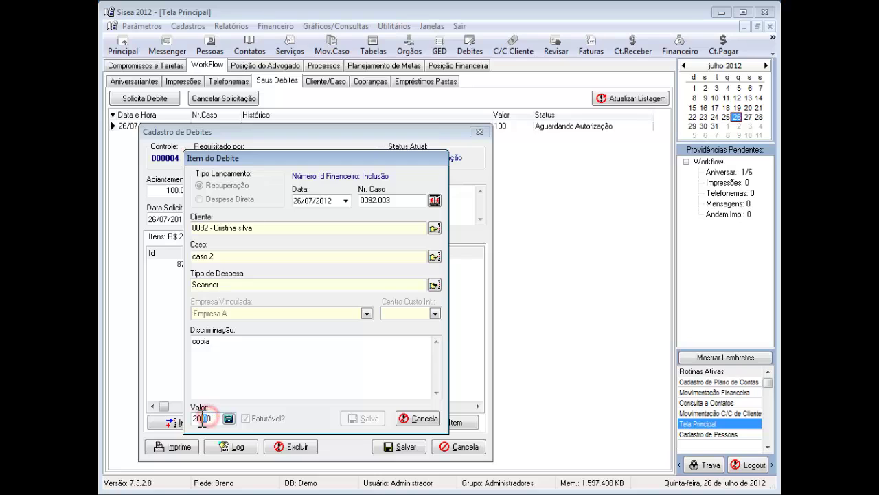
click(425, 419)
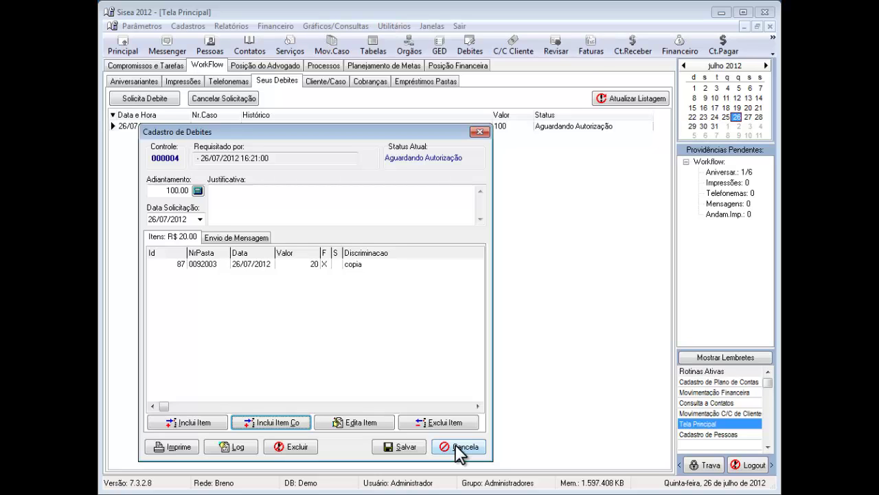
click(404, 445)
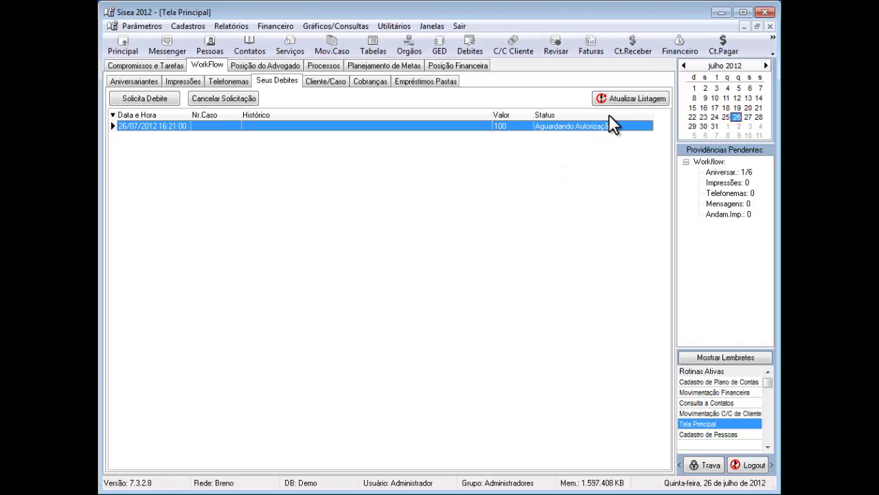
In Movimentação de Debites, include requests for any recipient, and approve the 100.00 debit request as Deferido
click(283, 28)
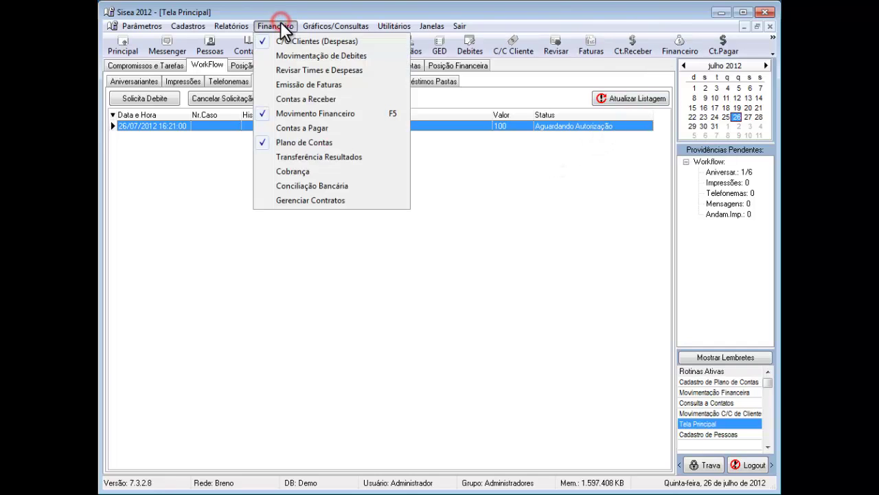
click(323, 54)
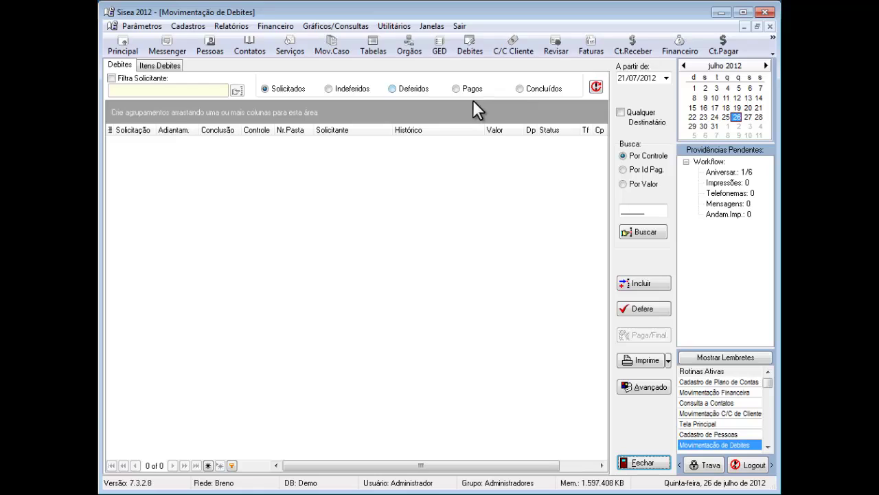
click(622, 112)
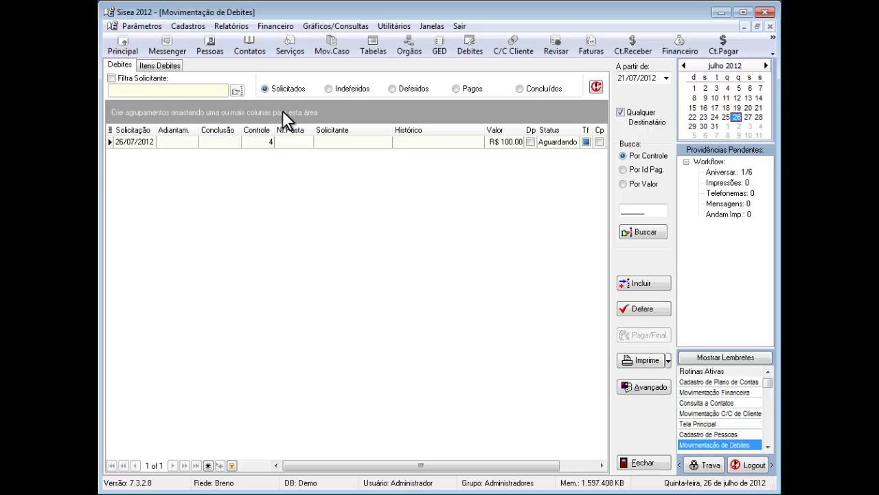
double_click(152, 140)
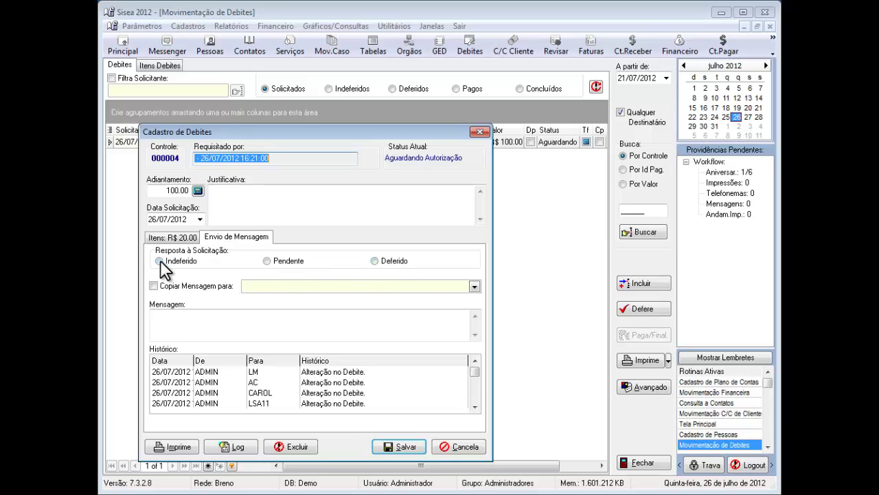
click(375, 260)
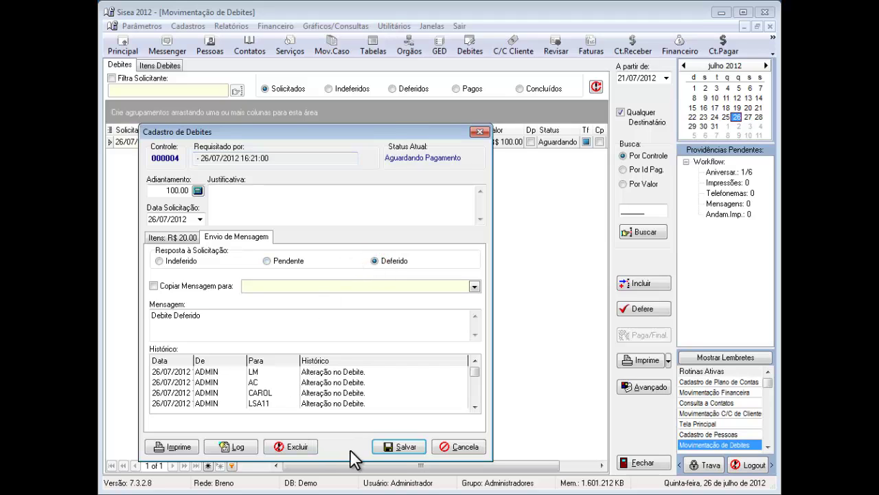
click(400, 446)
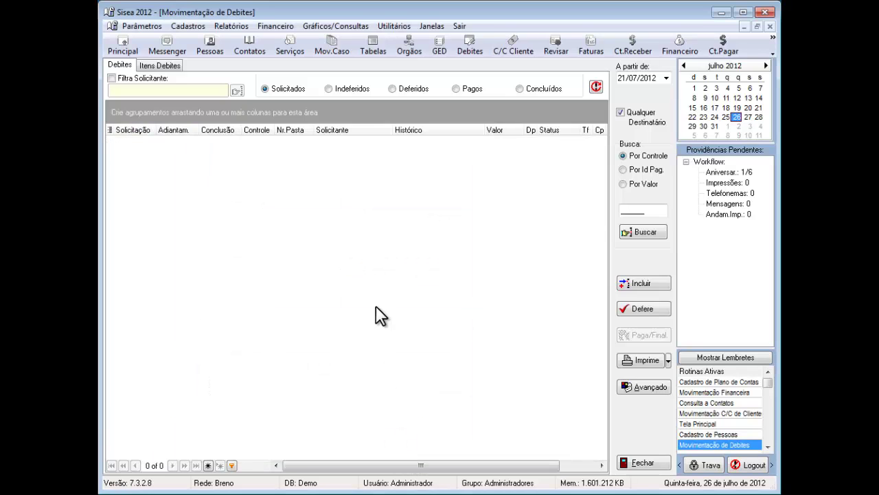
List the approved (Deferidos) debit requests and preview the Conclusão of the 100.00 request without saving it
click(393, 88)
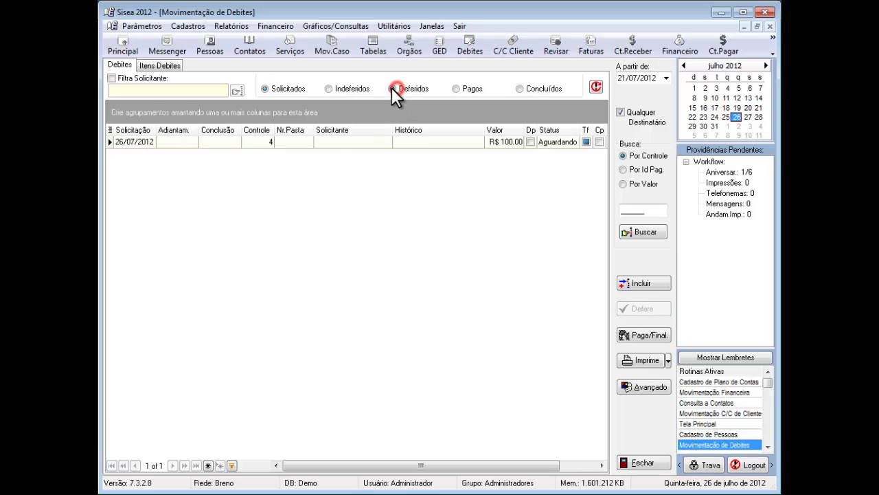
double_click(319, 142)
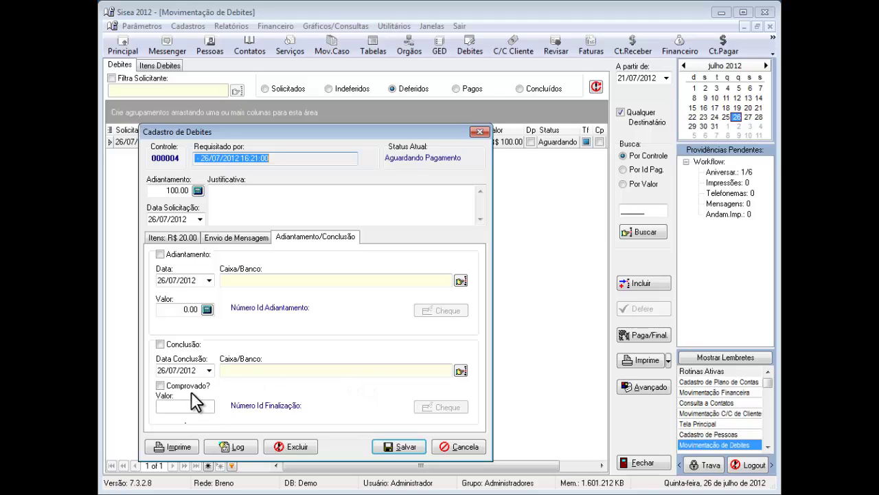
click(160, 343)
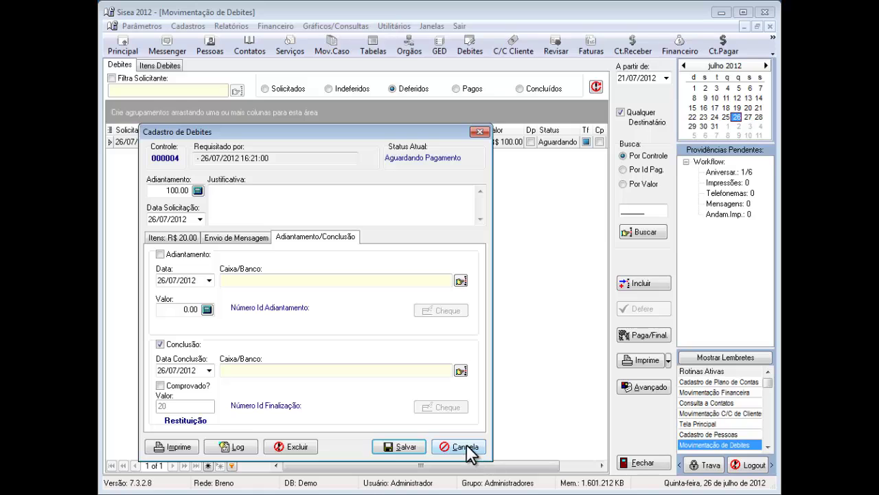
click(447, 445)
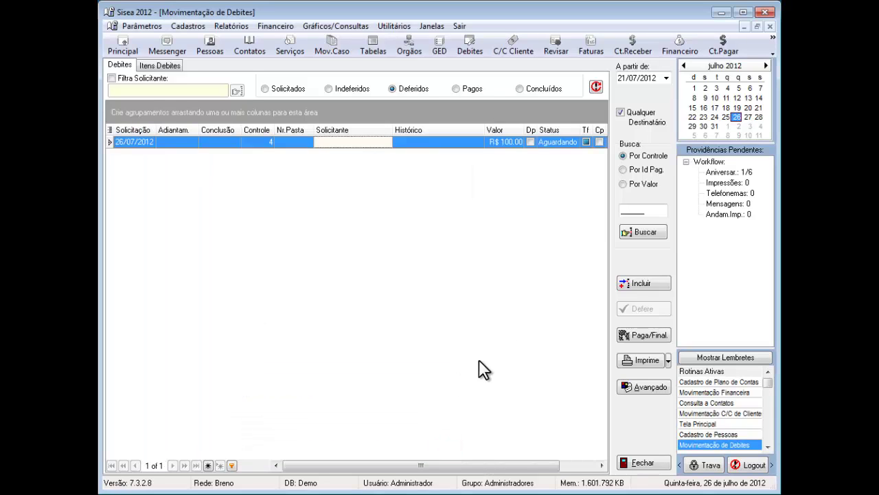
In Contas a Pagar, start a new entry with document number 00123 and internal cost centre Rio de Janeiro
click(714, 46)
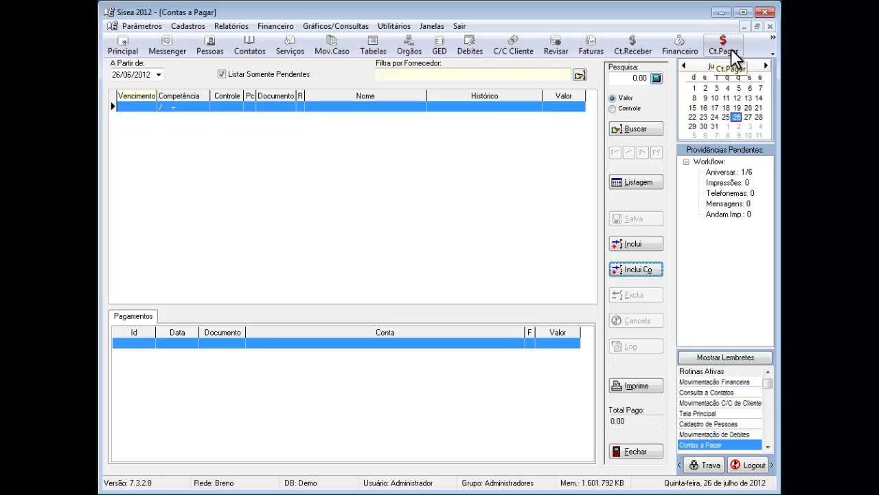
click(272, 25)
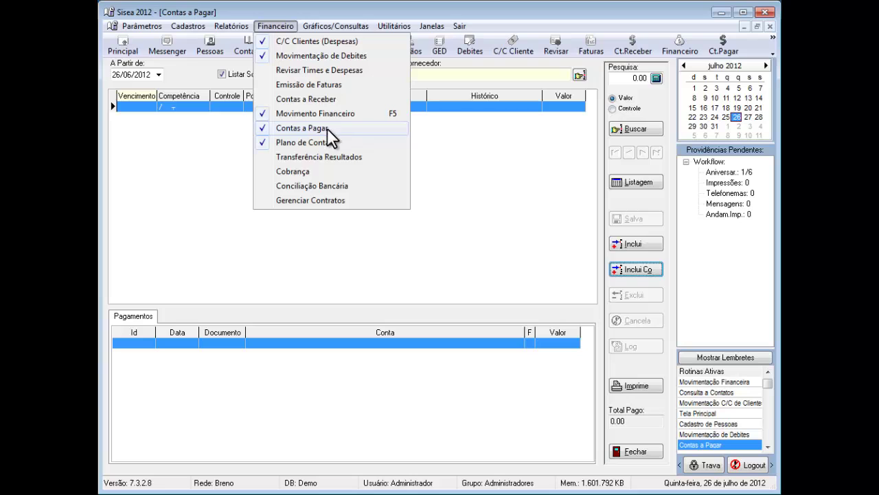
click(469, 190)
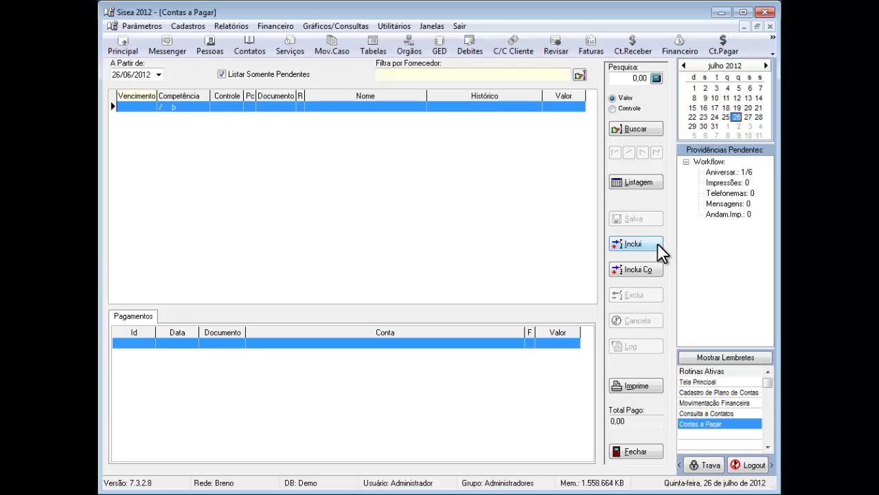
click(633, 244)
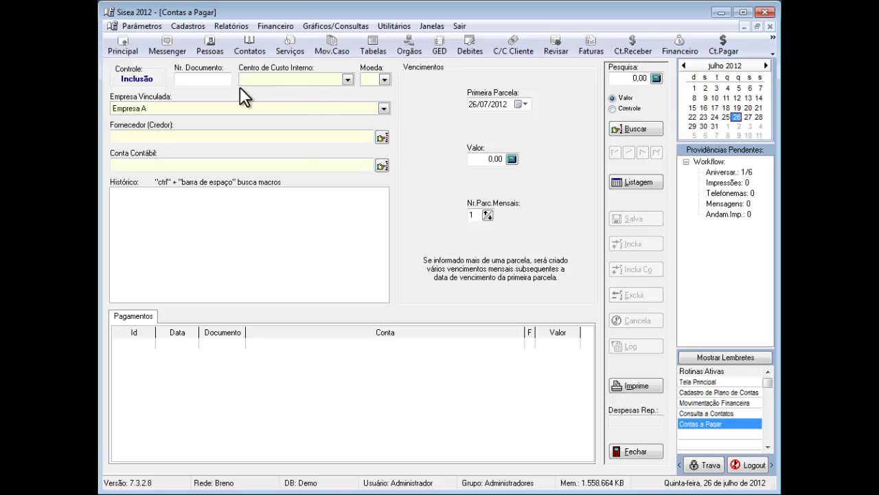
click(204, 79)
text(00123)
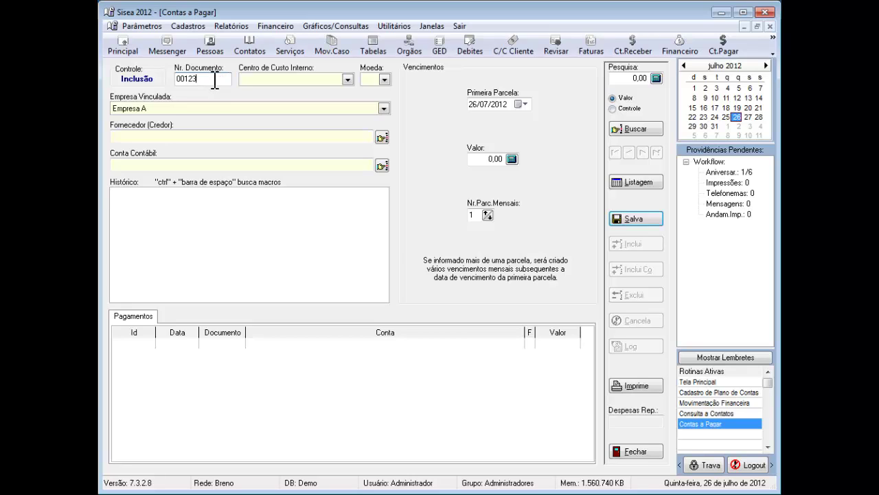
click(336, 82)
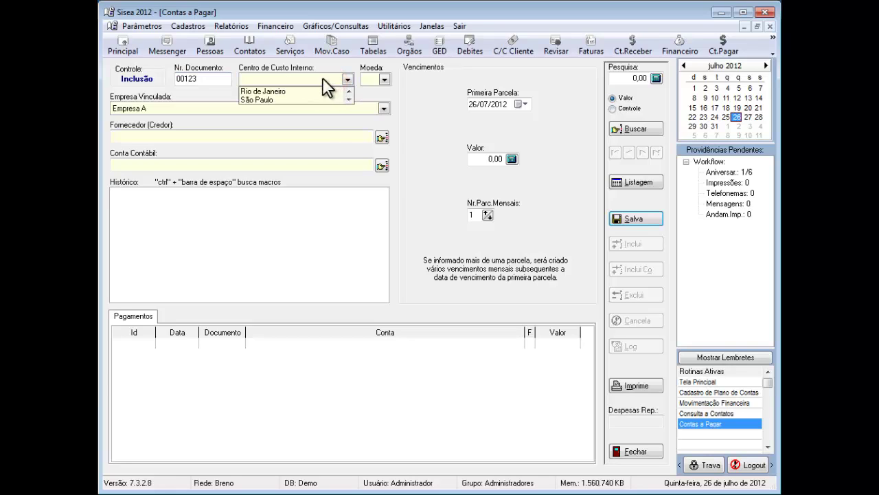
click(277, 92)
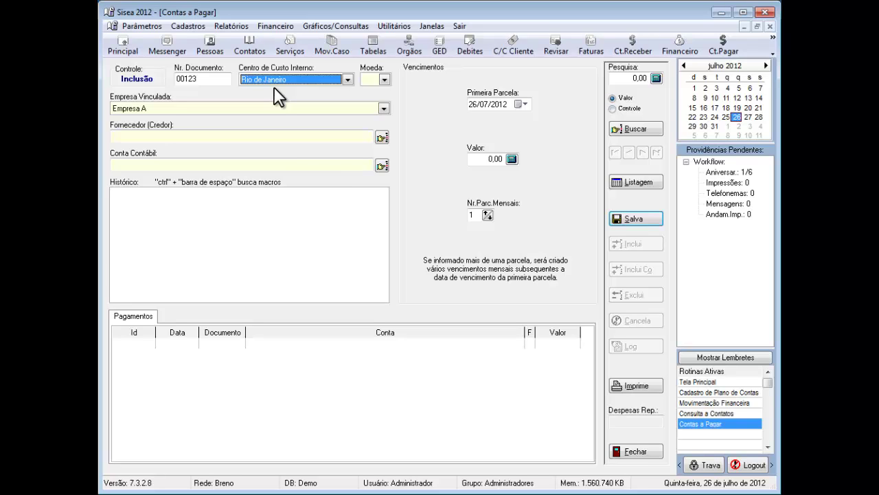
View the general financial parameter that requires cost centres in all entries, and leave the system parameters without saving
click(141, 26)
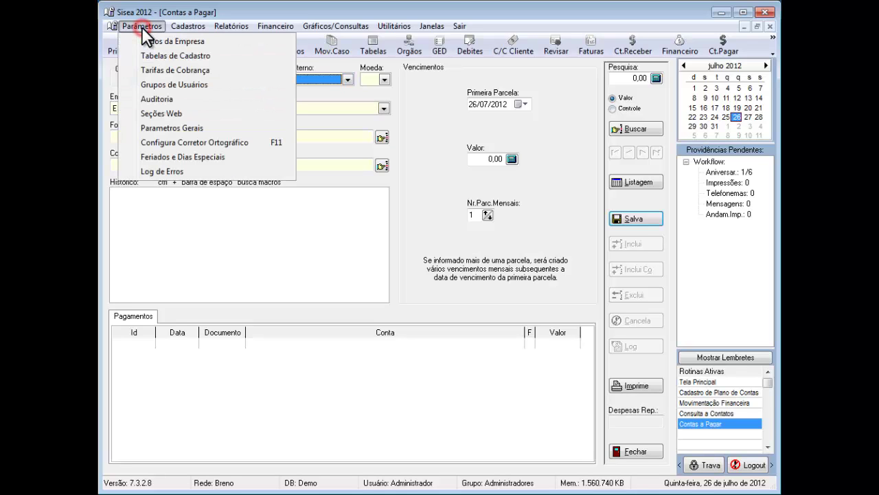
click(174, 126)
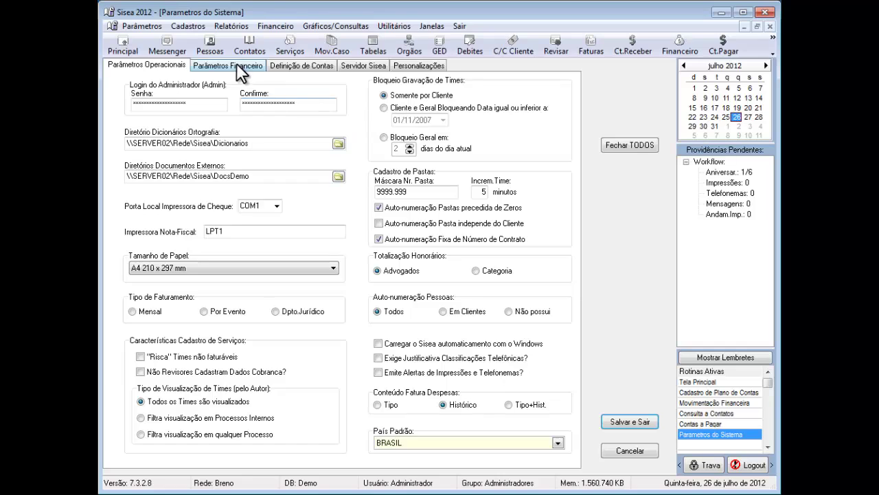
click(234, 63)
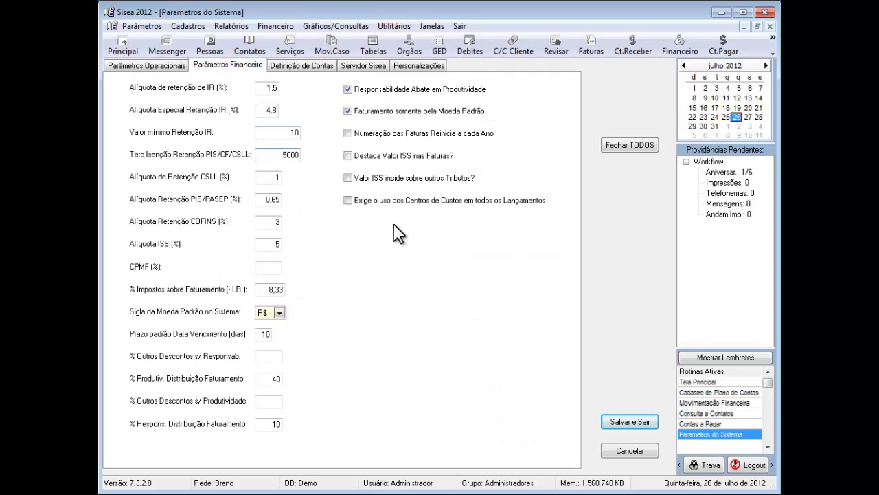
click(349, 199)
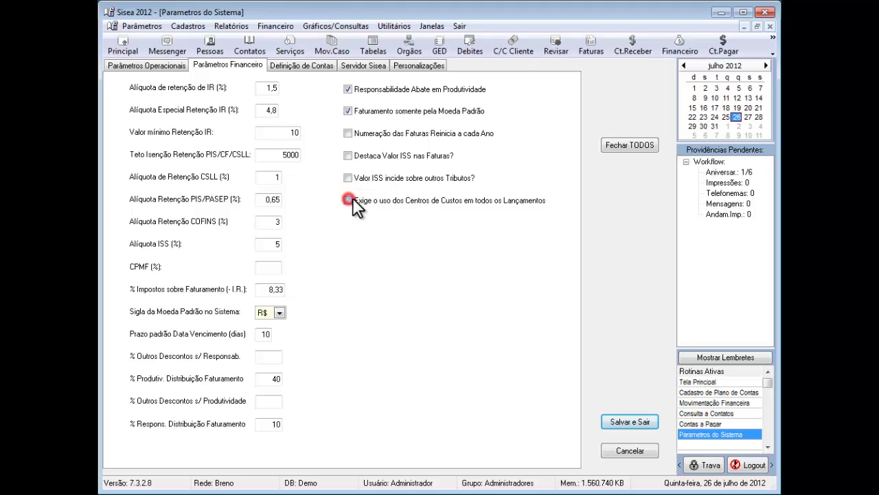
click(635, 453)
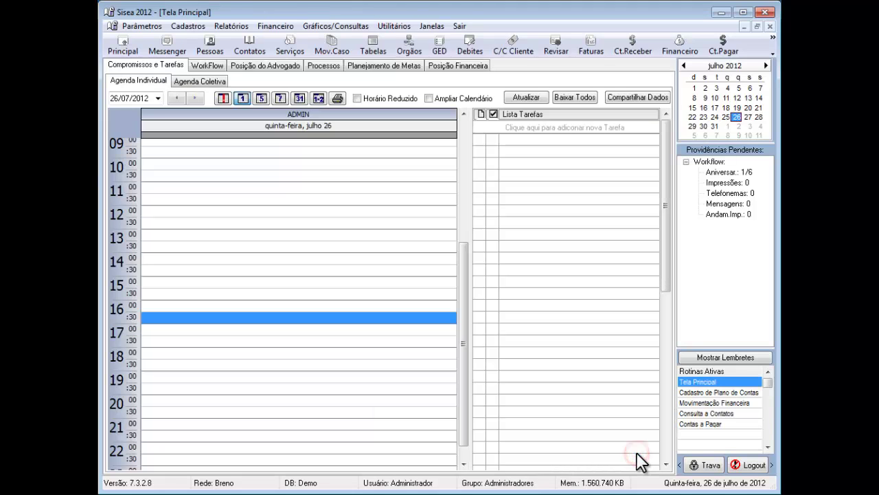
Return to the new Contas a Pagar entry and choose Centro da Informática as its supplier (Fornecedor)
click(720, 415)
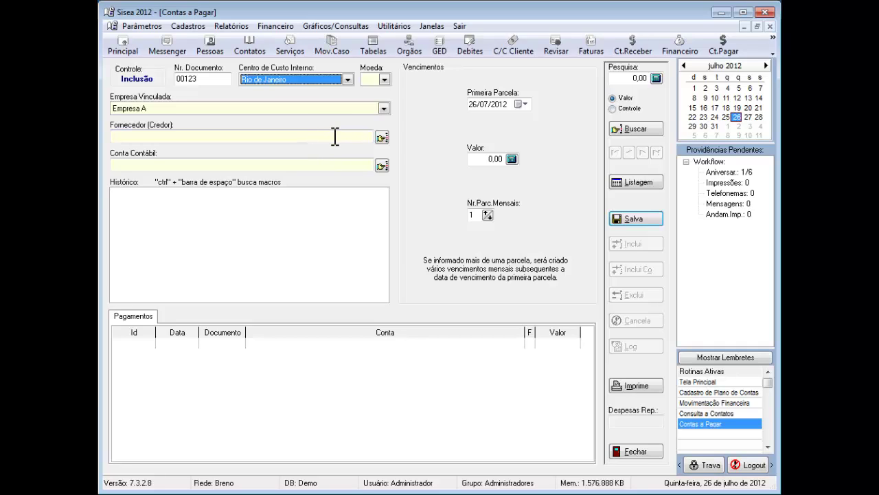
click(385, 132)
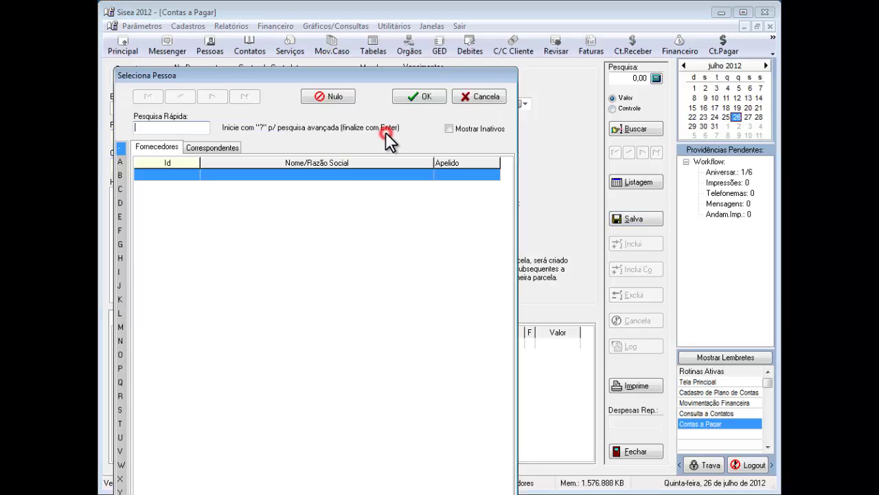
click(211, 148)
click(157, 150)
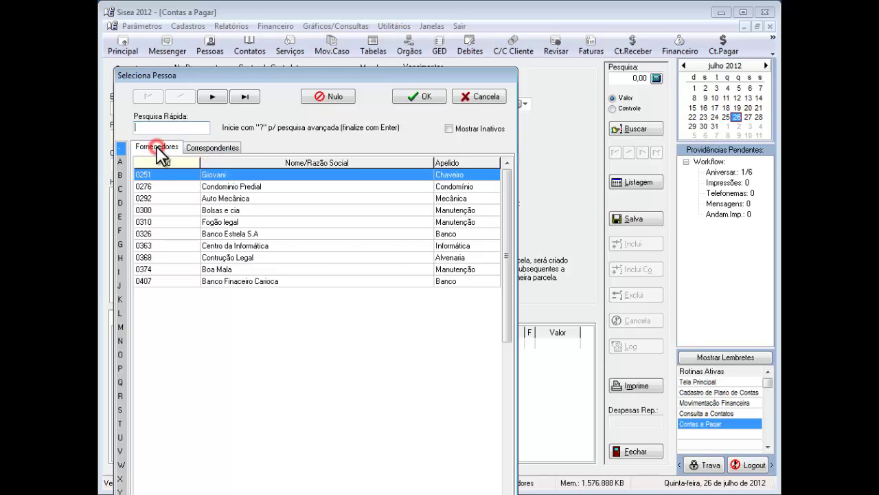
double_click(243, 245)
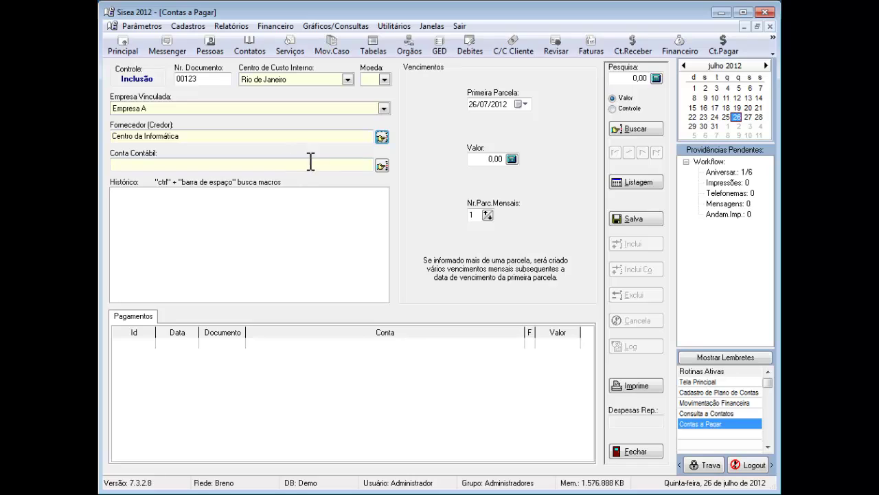
Set the payable's accounting account (Conta Contábil) to Suporte Informática
click(383, 166)
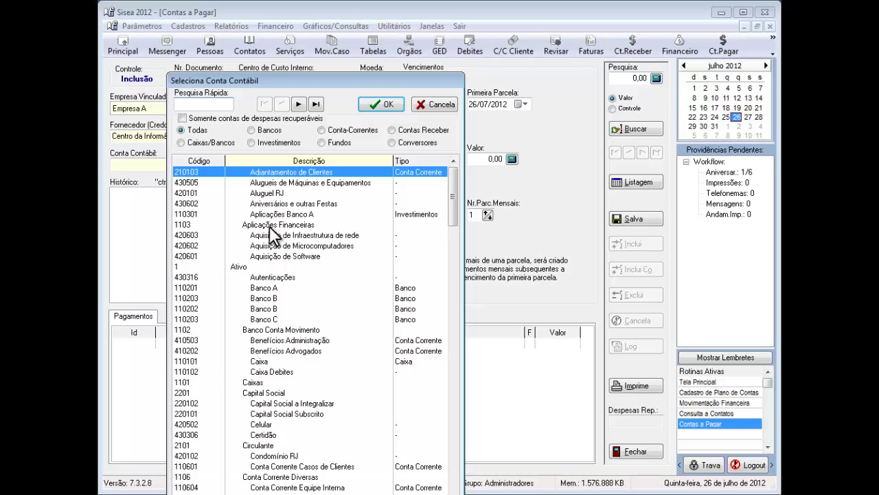
text(s)
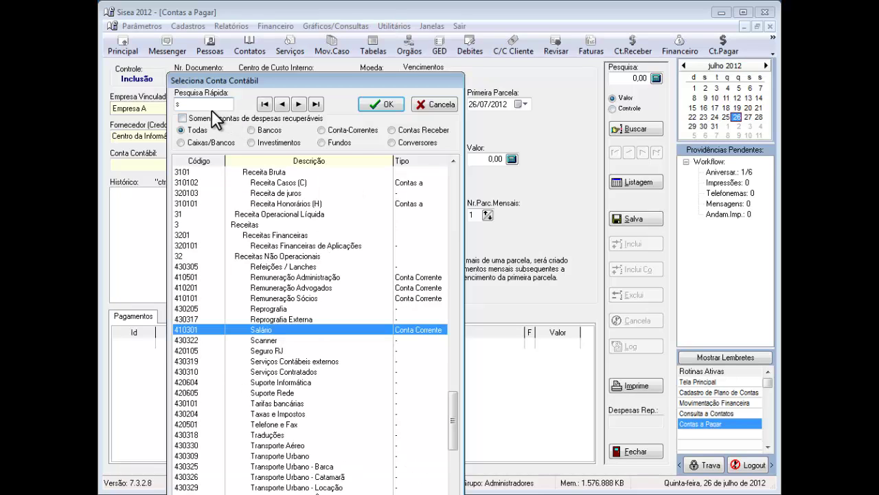
double_click(306, 387)
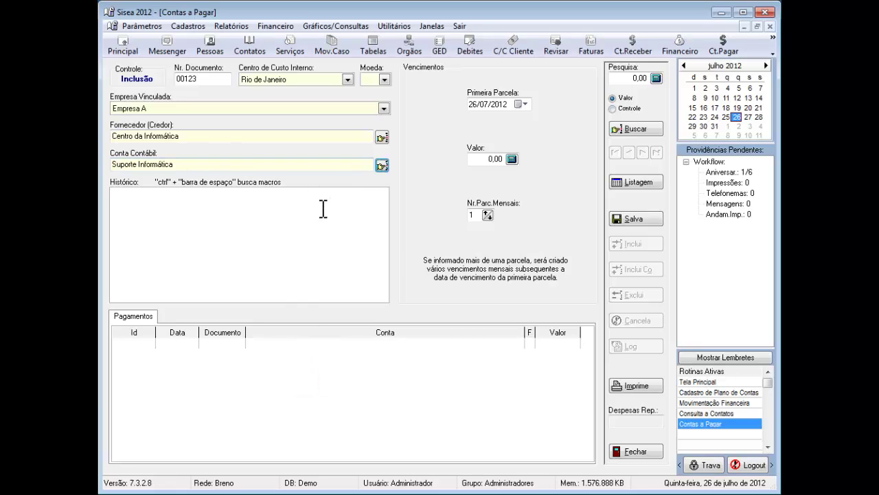
click(194, 213)
Set the payable's first instalment date to 31/07/2012, its value to 500,00 and the number of monthly instalments to 4
click(523, 104)
click(520, 197)
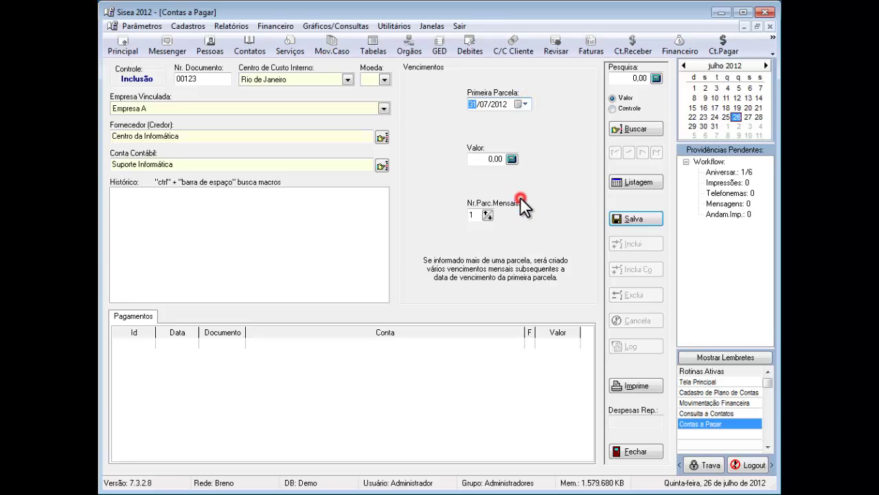
click(494, 160)
text(5)
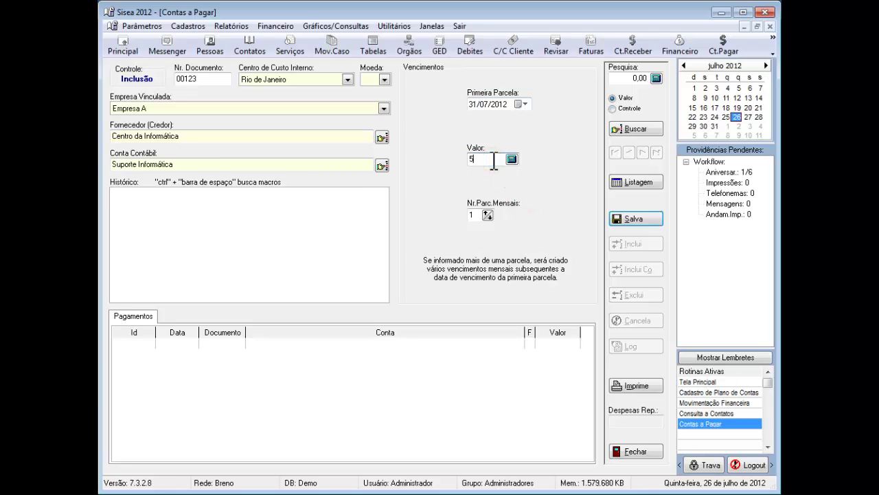
text(00)
click(485, 211)
click(485, 211)
click(485, 211)
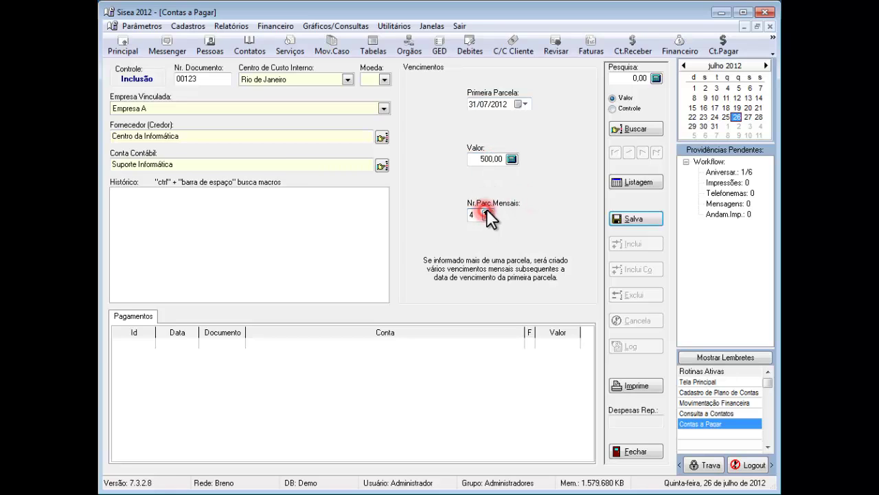
Save the payable and show its instalments in the Contas a Pagar listing
click(640, 216)
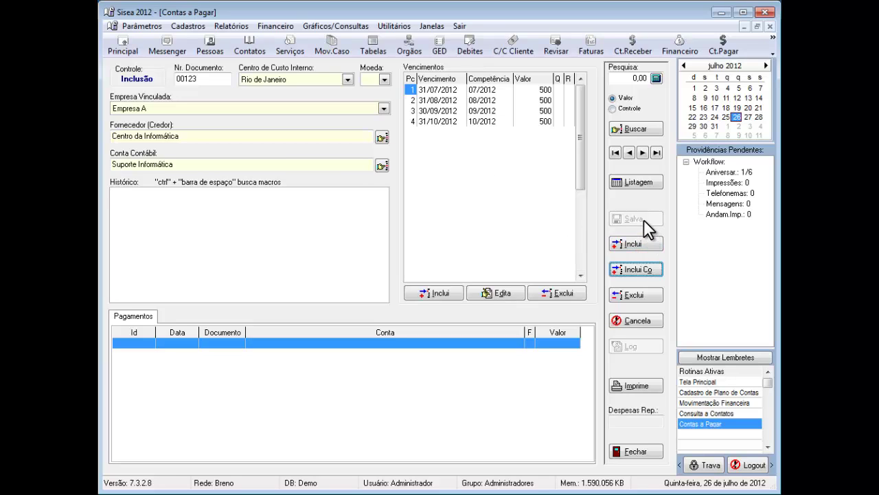
click(637, 185)
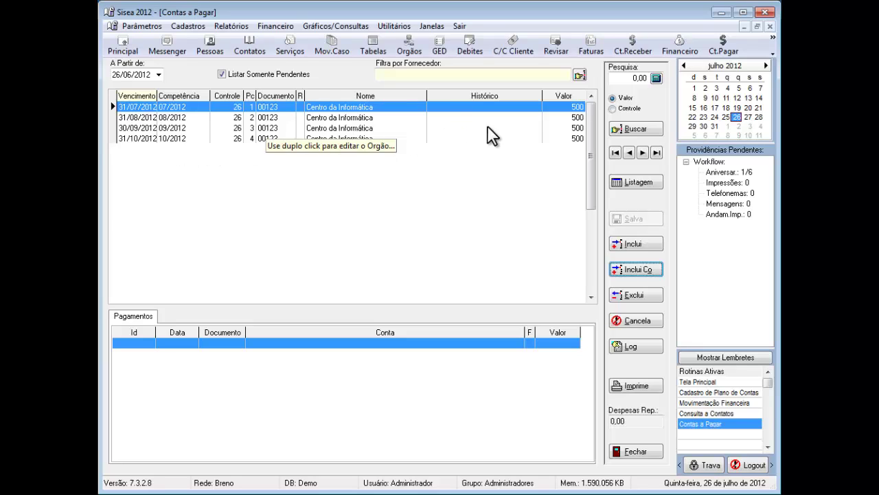
click(220, 73)
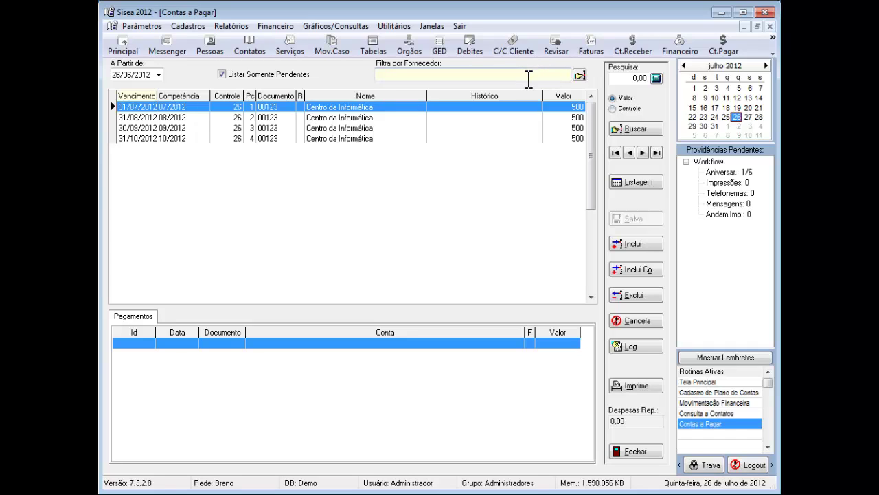
In Movimentação Financeira, load the Centro da Informática payable due 31/07/2012 and save its 500,00 payment from Caixa as full settlement
click(672, 47)
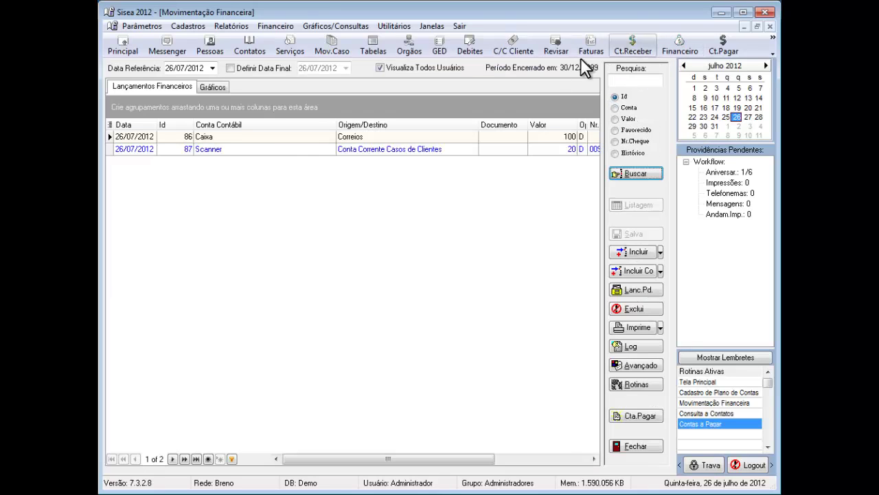
click(629, 414)
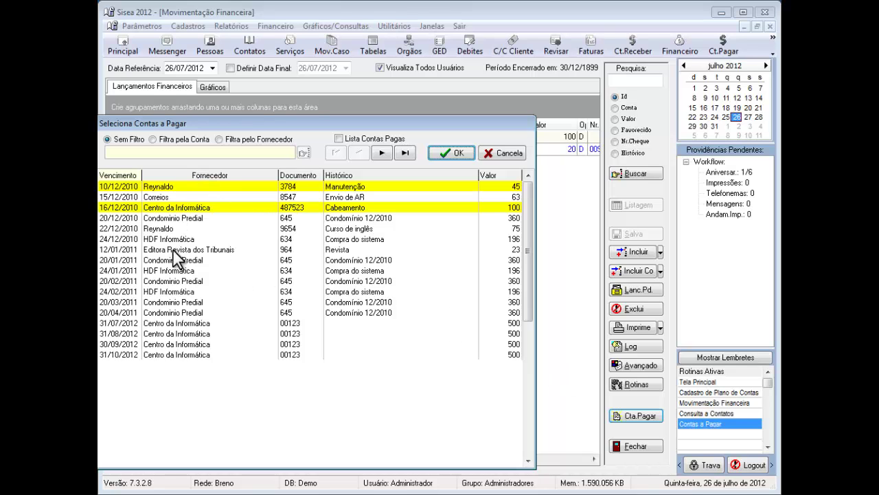
double_click(176, 322)
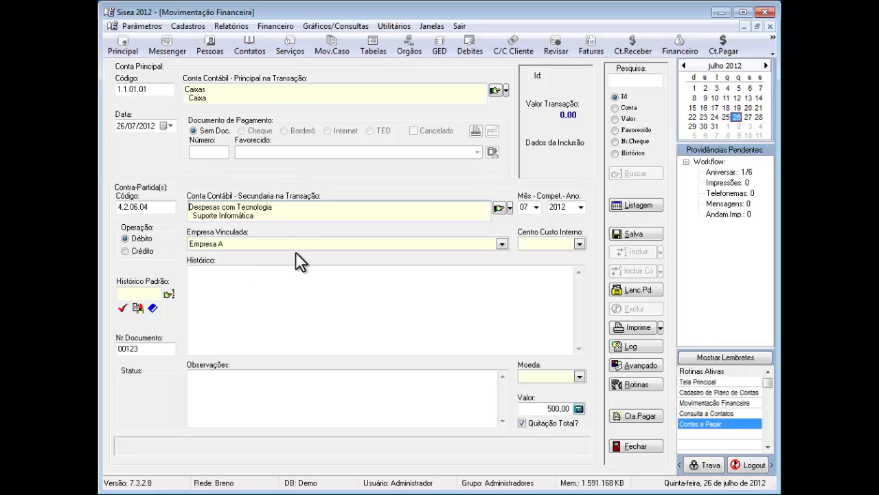
click(631, 230)
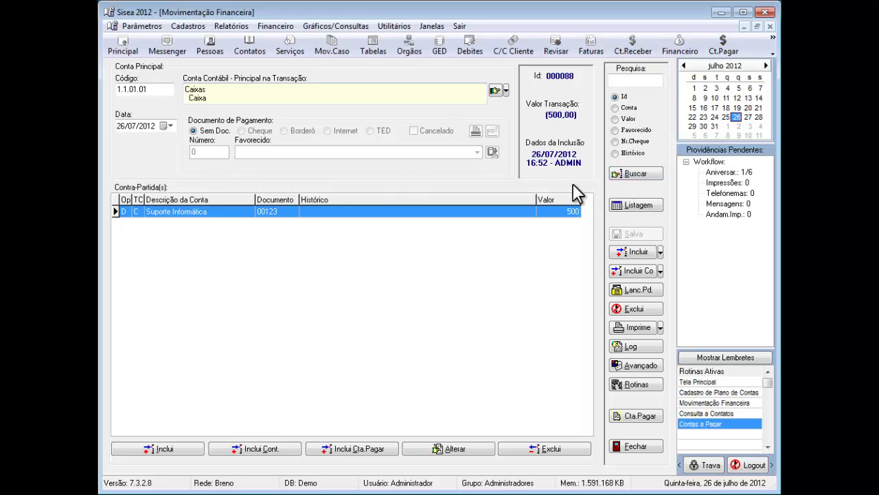
Return to Contas a Pagar and check the payment recorded for the 31/07/2012 instalment of document 00123
click(722, 45)
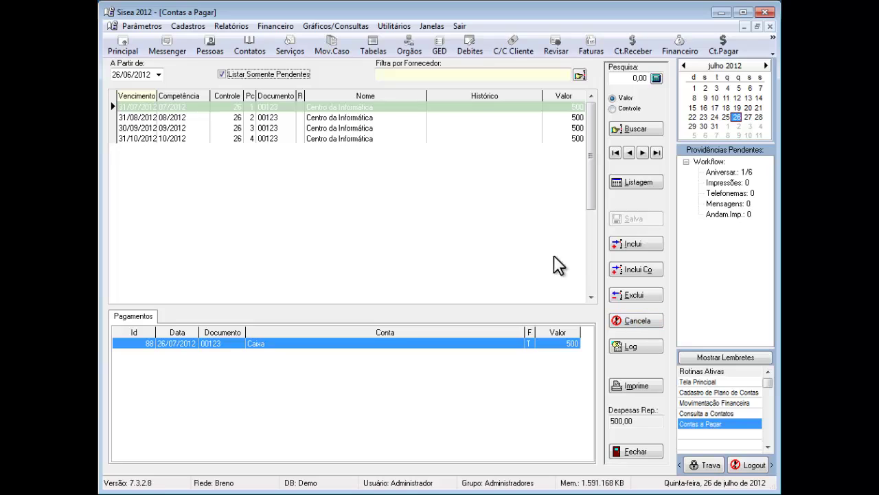
click(201, 107)
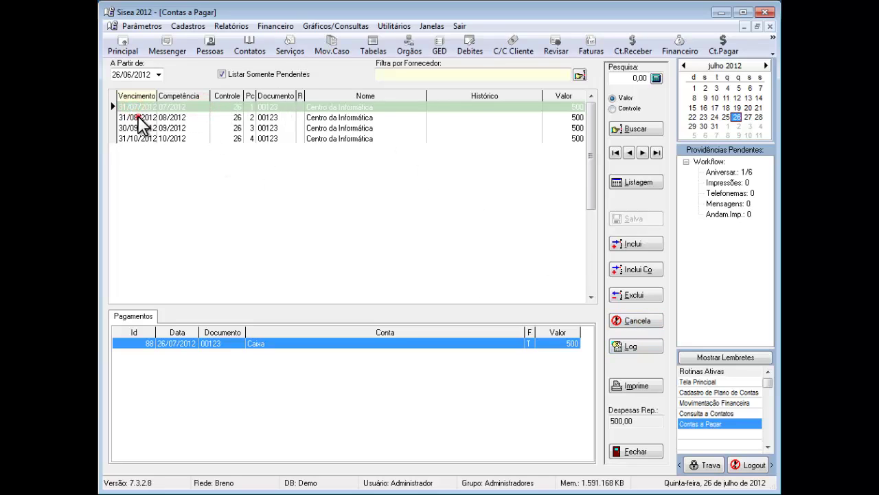
Cancel the Centro da Informática instalment due 31/08/2012 in Contas a Pagar
click(138, 118)
click(638, 320)
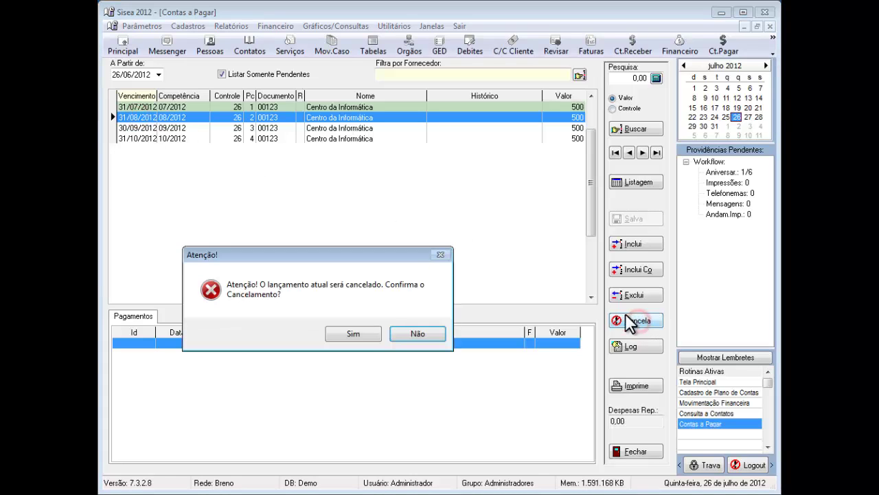
click(360, 333)
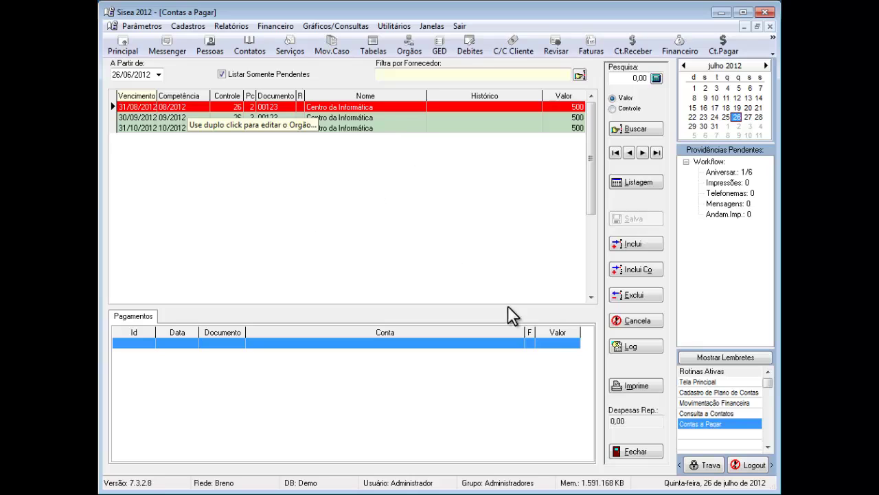
Reverse the cancellation of the 31/08/2012 instalment of document 00123
click(633, 320)
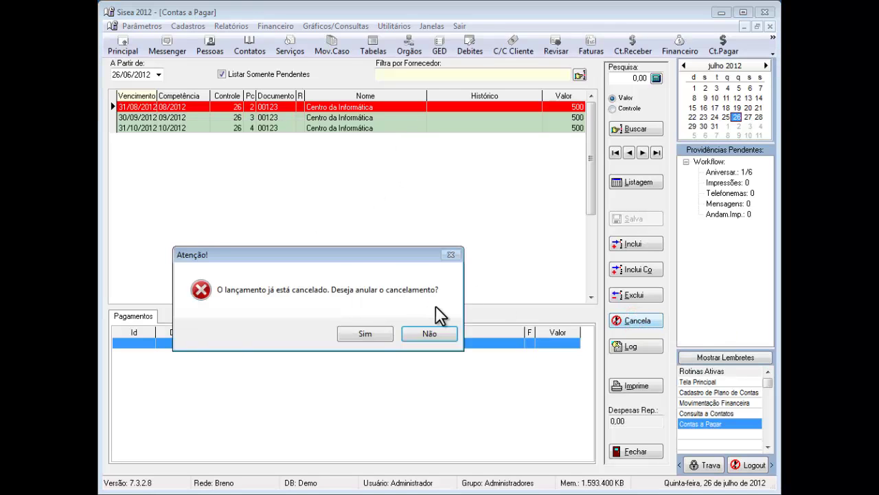
drag(392, 255, 403, 204)
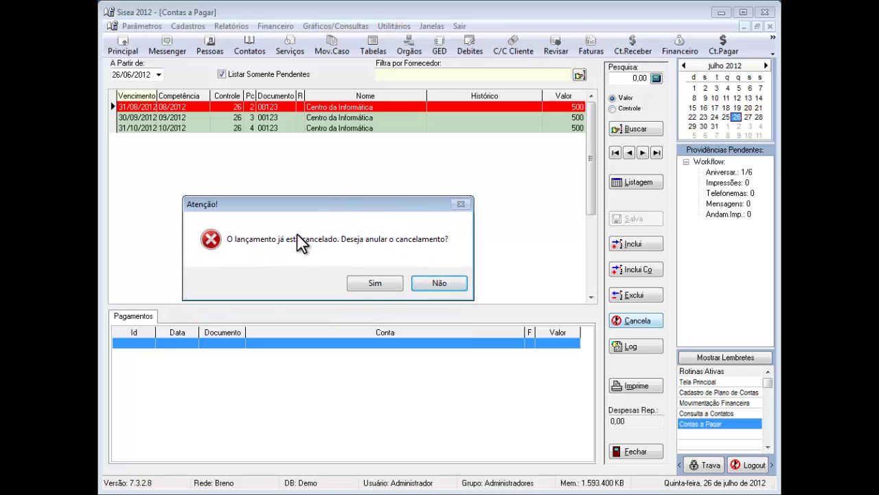
click(375, 283)
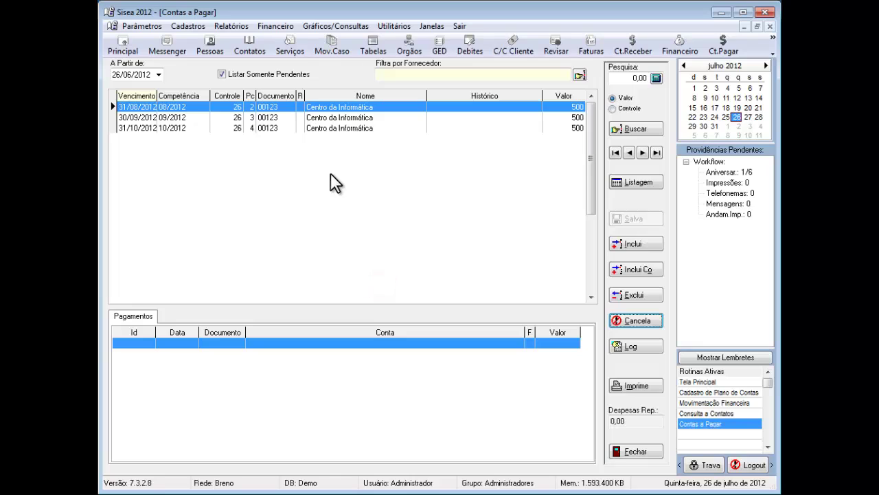
In the Movimento Financeiro report, select the Caixa, Banco A and both Banco B accounts and set the person-register filter to Pessoas + Contas
click(233, 26)
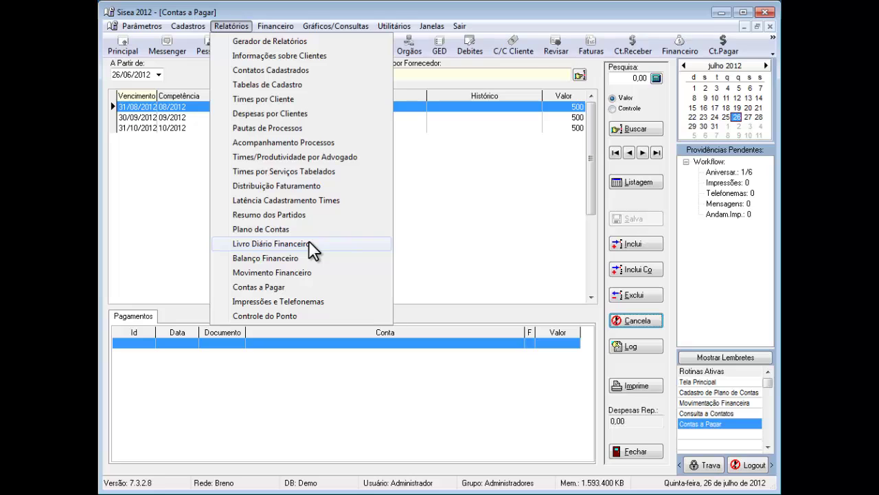
click(274, 273)
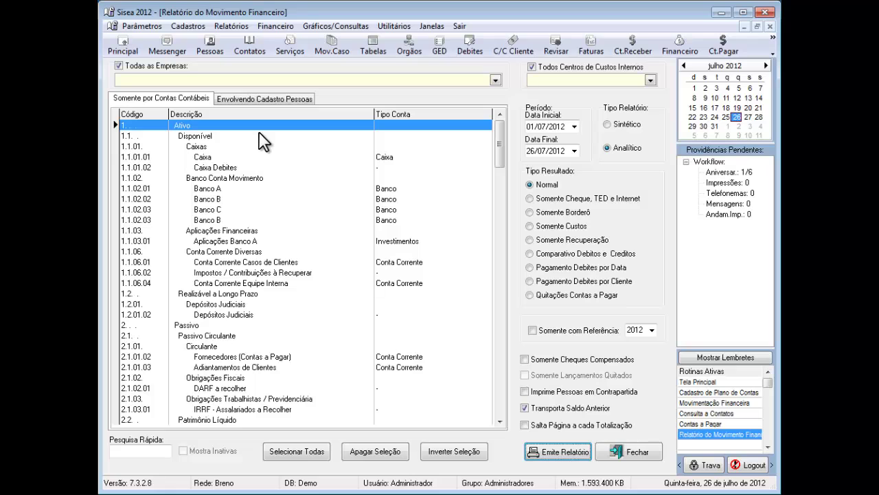
click(202, 156)
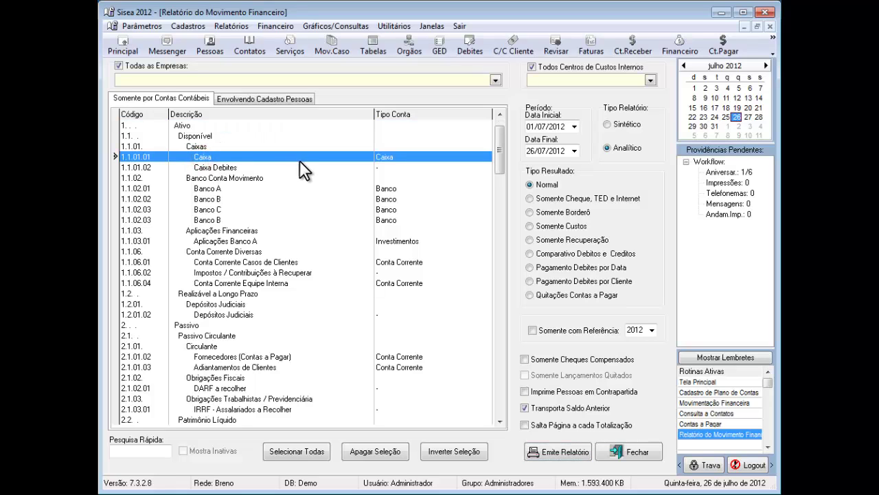
ctrl+click(206, 189)
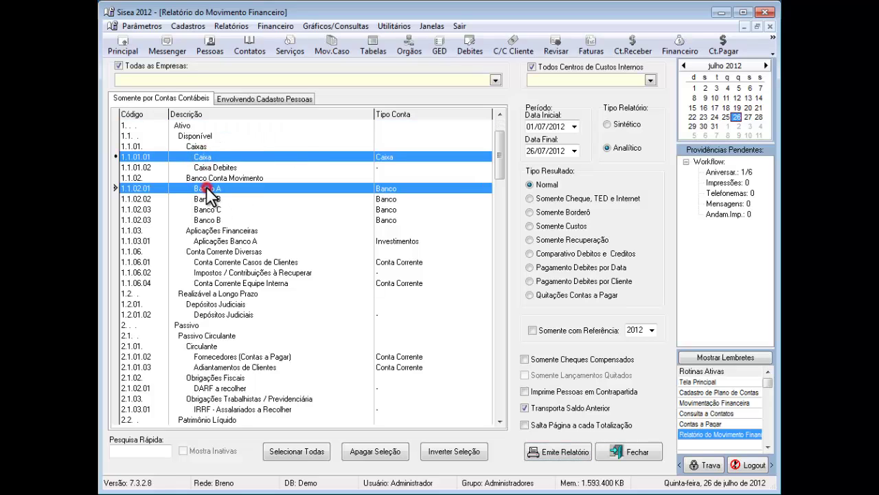
ctrl+click(209, 199)
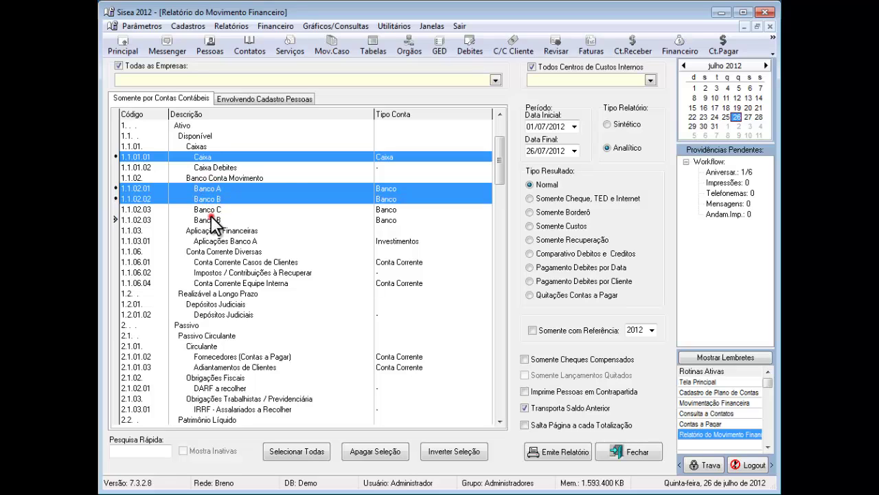
ctrl+click(211, 217)
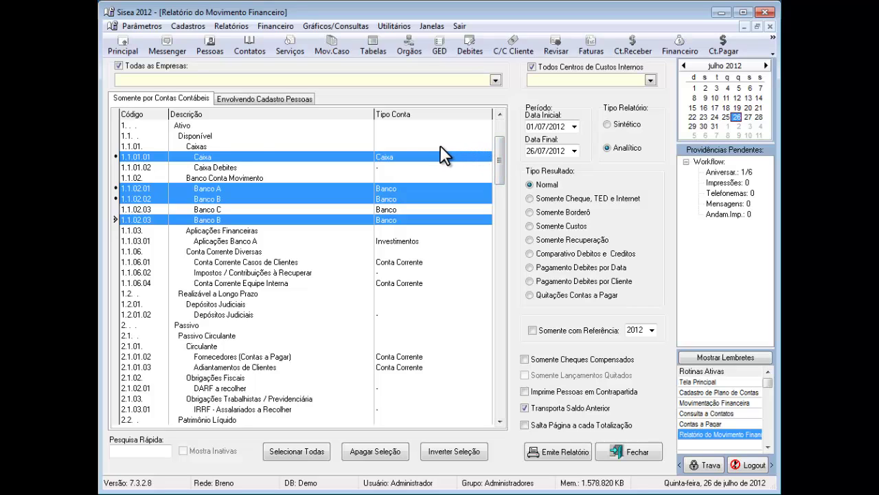
click(250, 99)
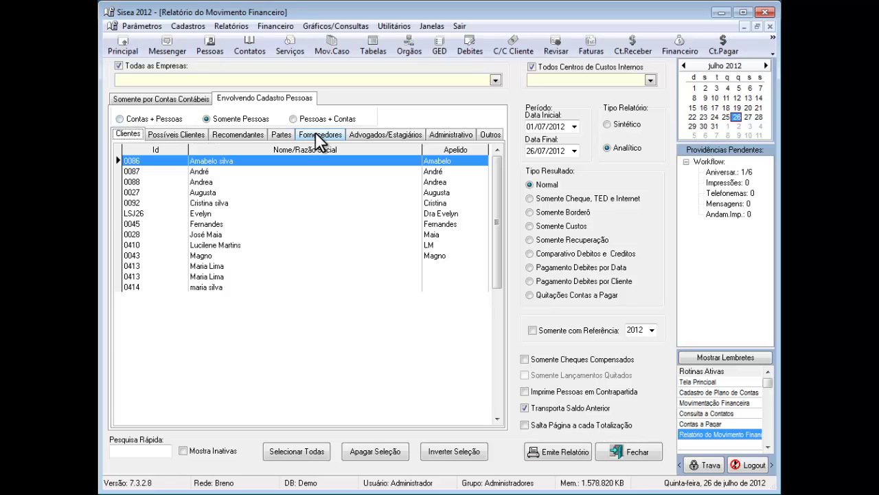
click(293, 118)
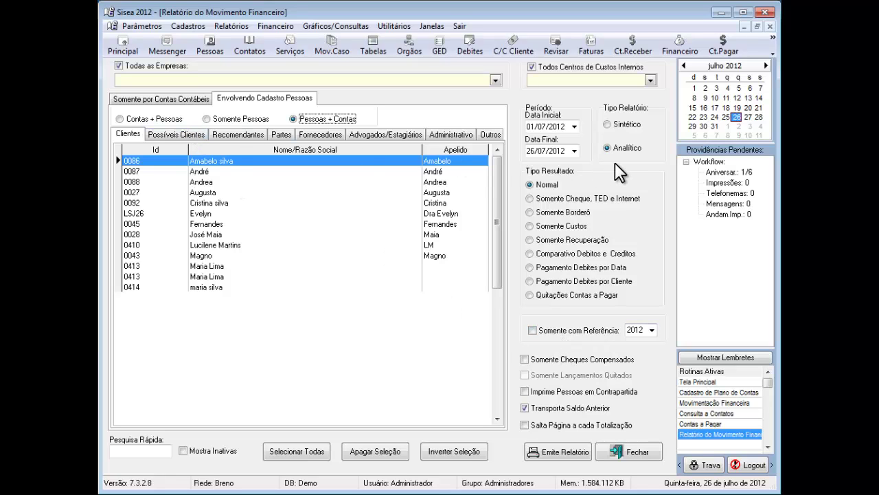
Examine the Balanço Financeiro report's Semestral, Semestral a Pagar, Mensal Por C/C and D.R.E. types, and close the report
click(226, 26)
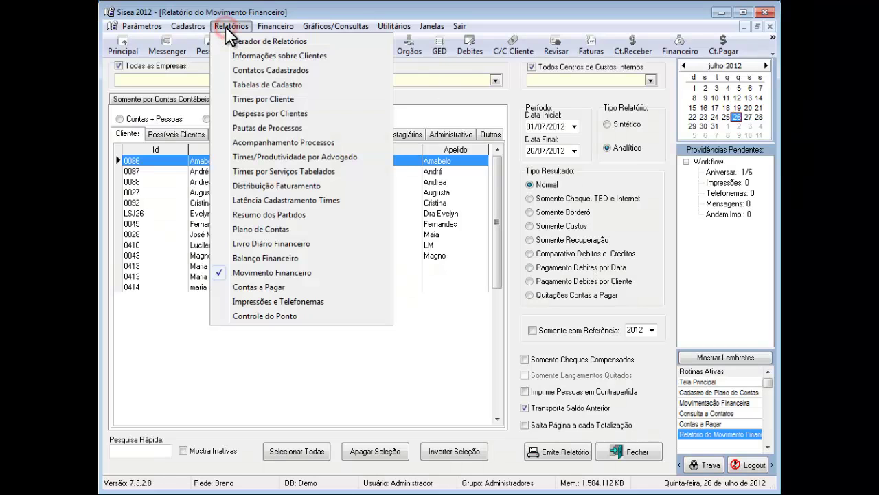
click(269, 255)
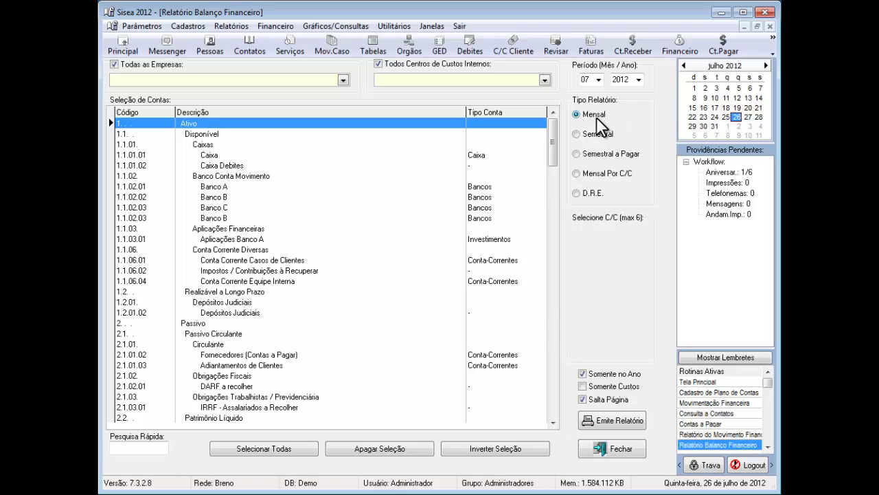
click(576, 134)
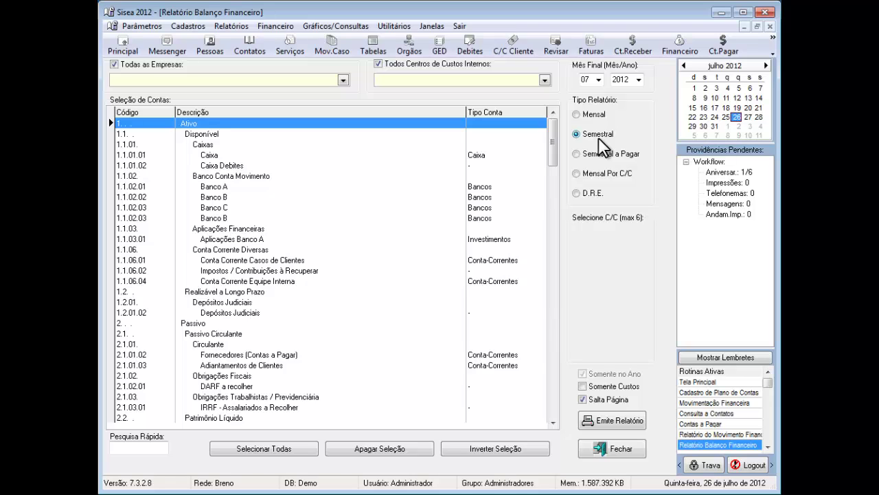
click(577, 153)
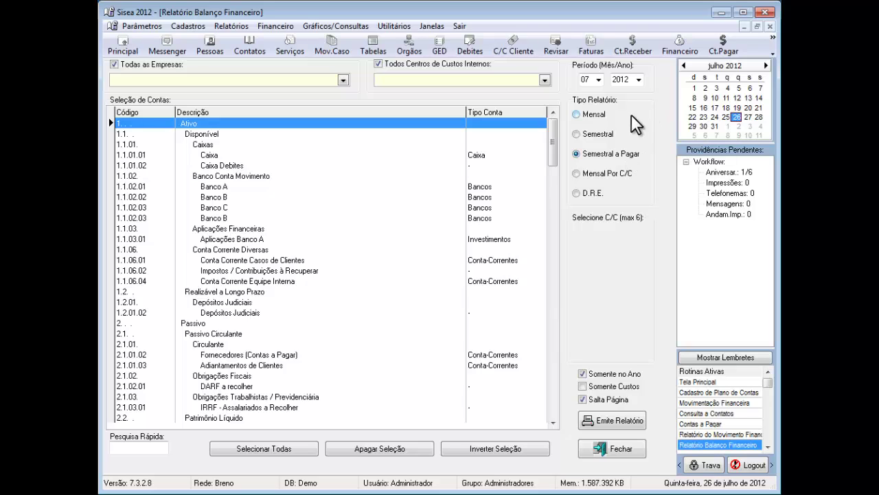
click(577, 173)
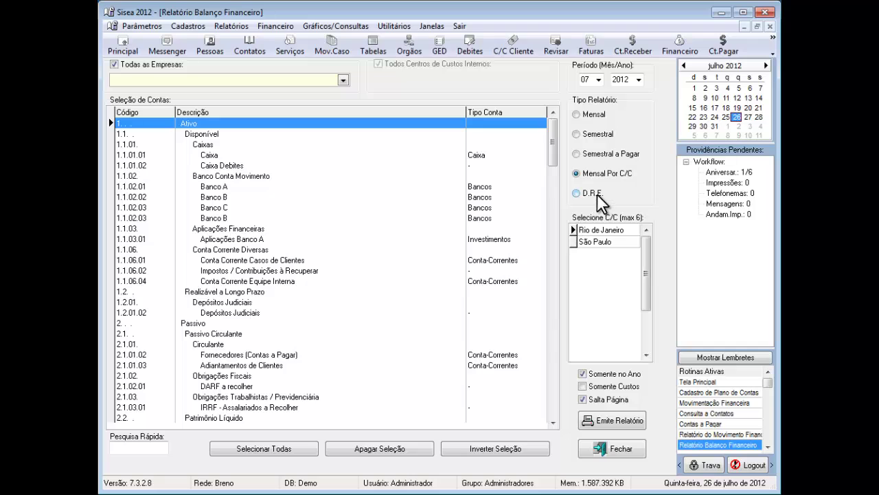
click(576, 193)
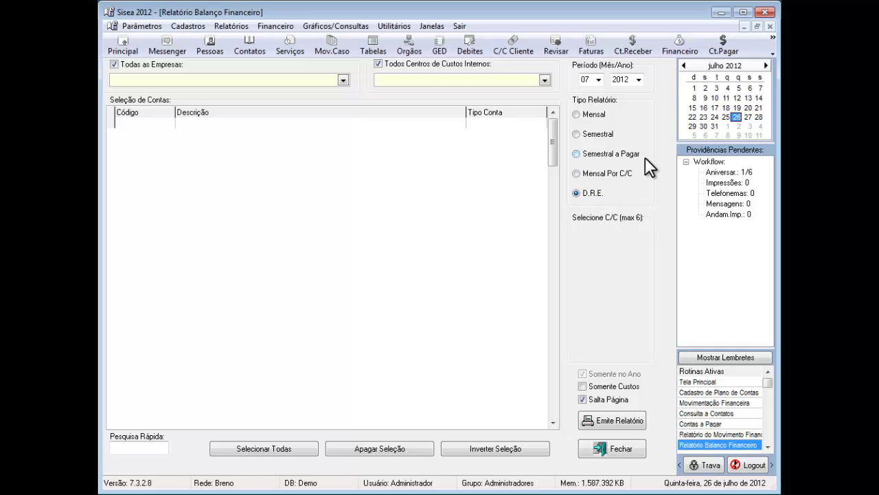
click(769, 27)
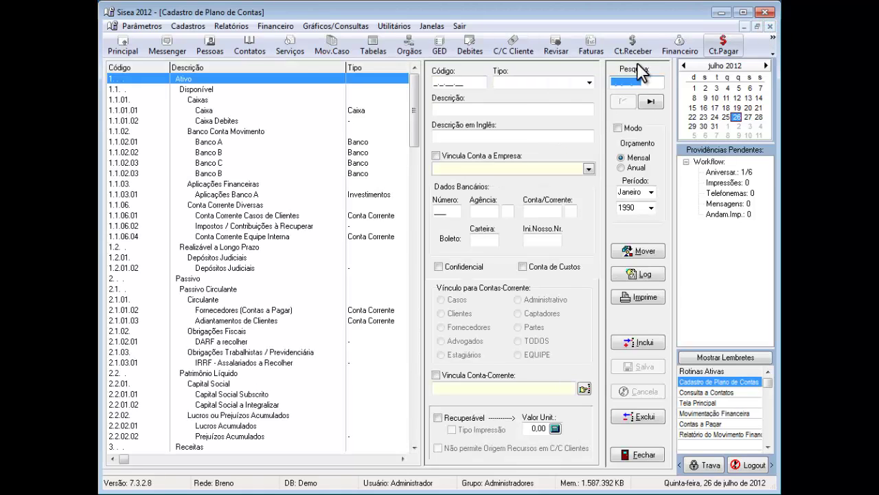
In the Contas a Pagar report, try selecting Centro da Informática and Banco Finaceiro Carioca individually, and select all suppliers
click(220, 28)
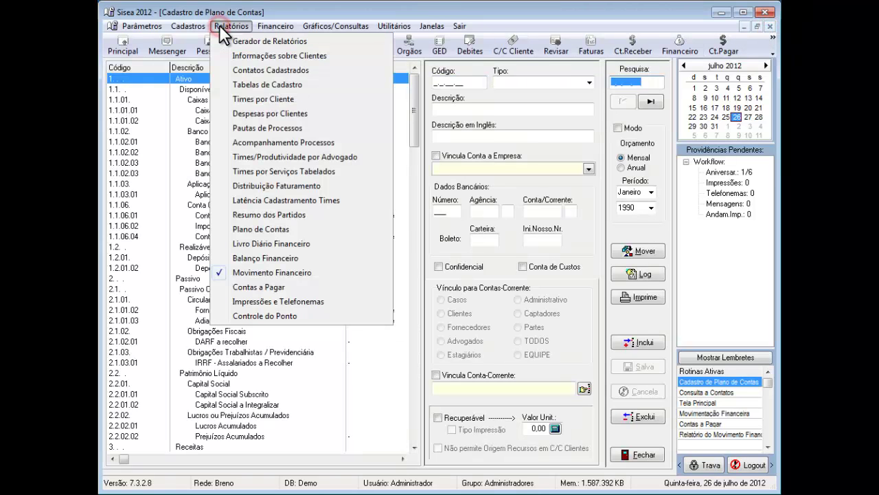
click(266, 287)
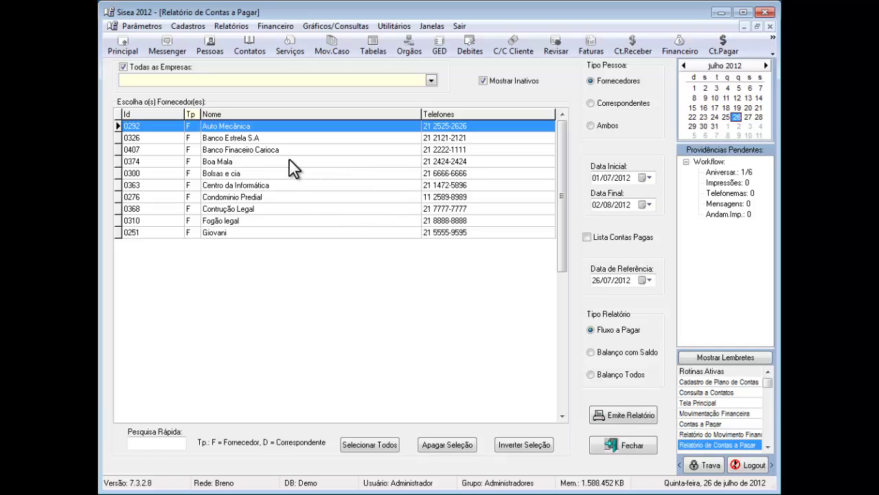
click(228, 181)
ctrl+click(224, 149)
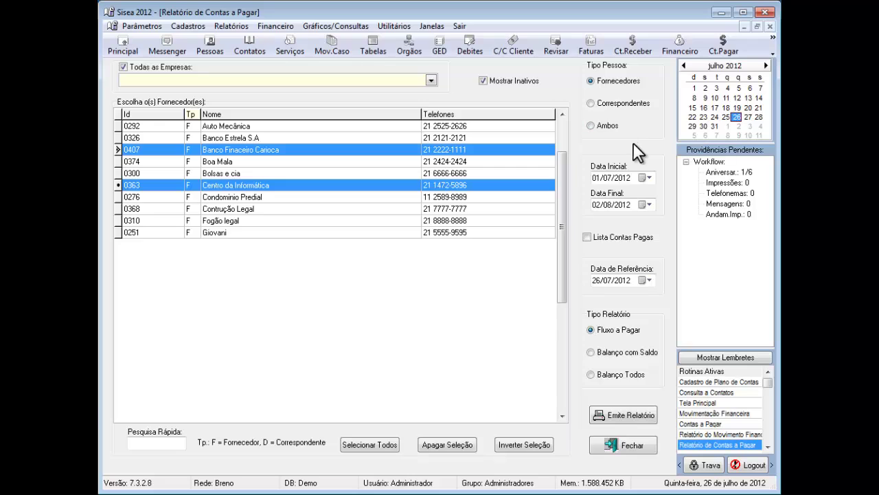
click(382, 443)
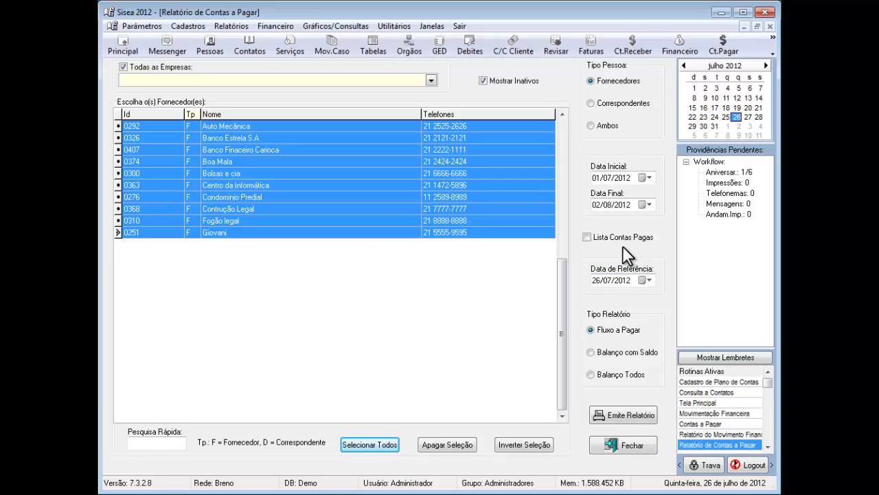
Open the Livro Diário Financeiro report's print options
click(231, 25)
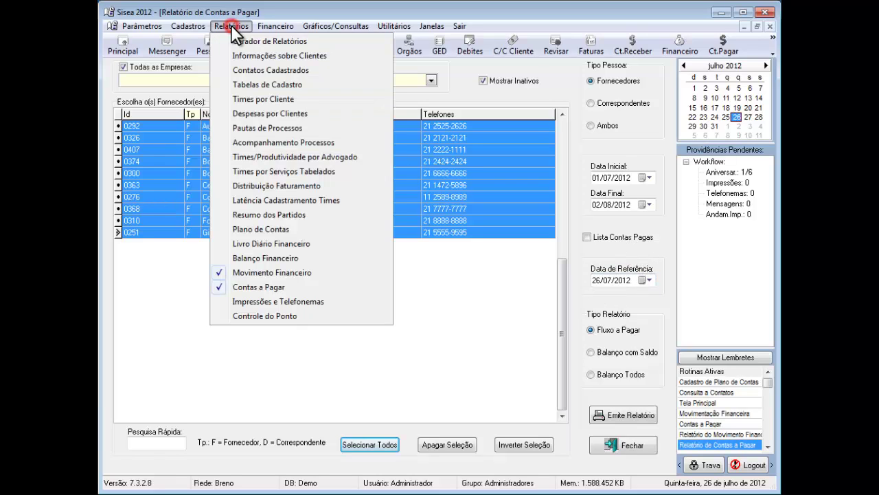
click(261, 242)
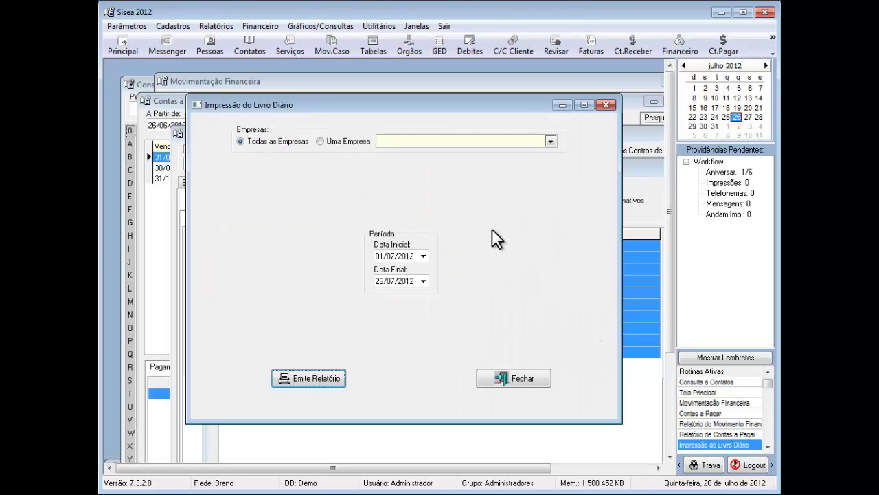